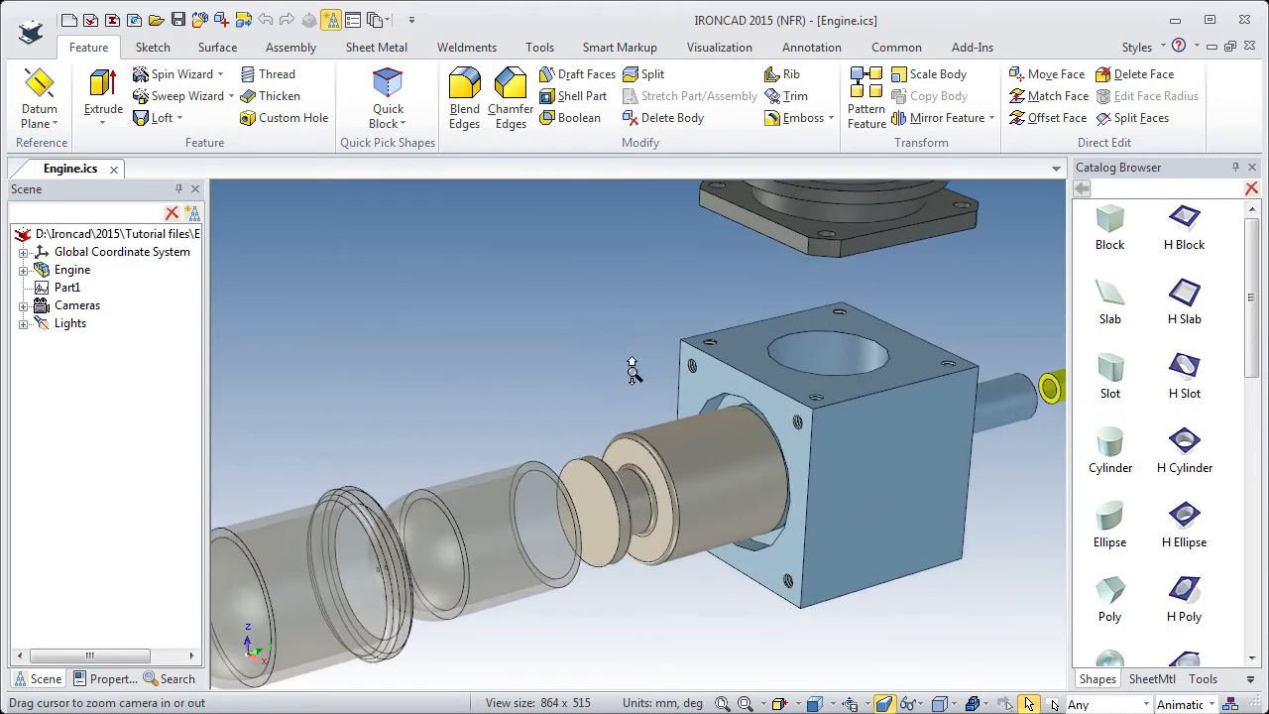
Set the surface smoothness of the blue housing block to 60 in its rendering properties.
{"action": "middle_click_drag", "start_coordinate": [683, 537], "coordinate": [682, 489], "text": "ctrl"}
{"action": "middle_click_drag", "start_coordinate": [762, 513], "coordinate": [591, 512], "text": "shift"}
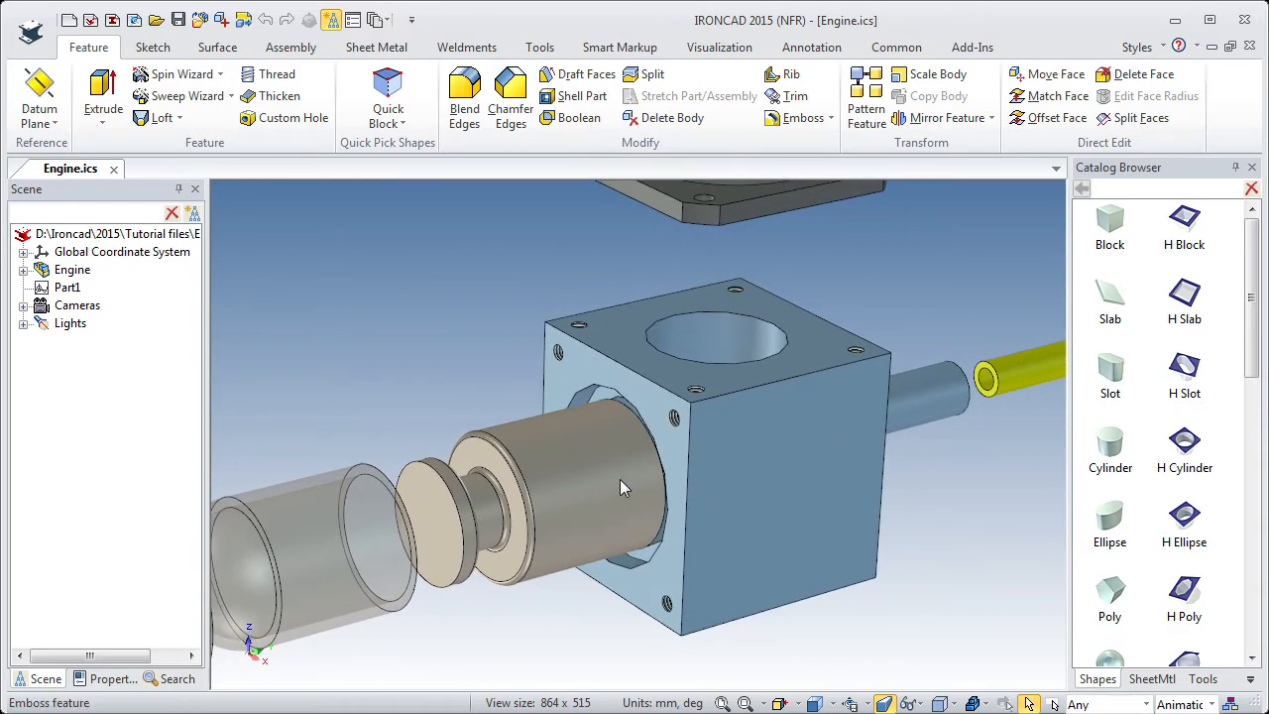
{"action": "left_click", "coordinate": [693, 449]}
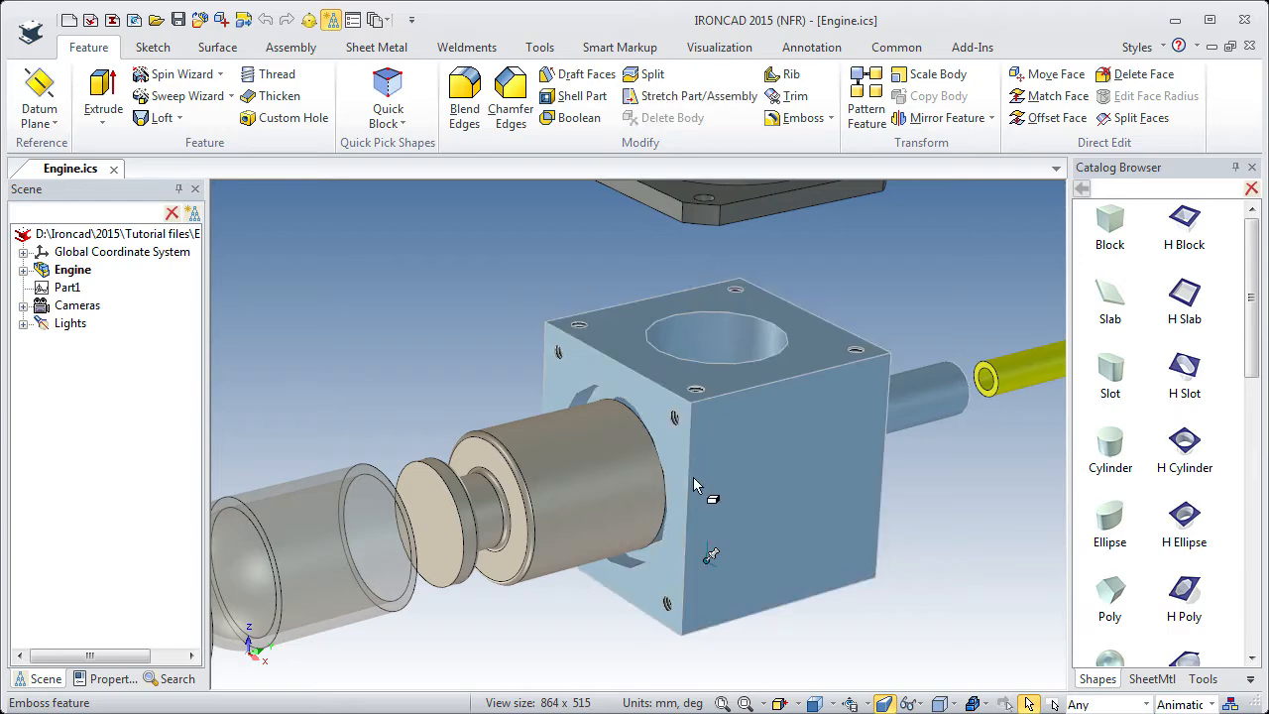
{"action": "right_click", "coordinate": [694, 485]}
{"action": "left_click", "coordinate": [730, 460]}
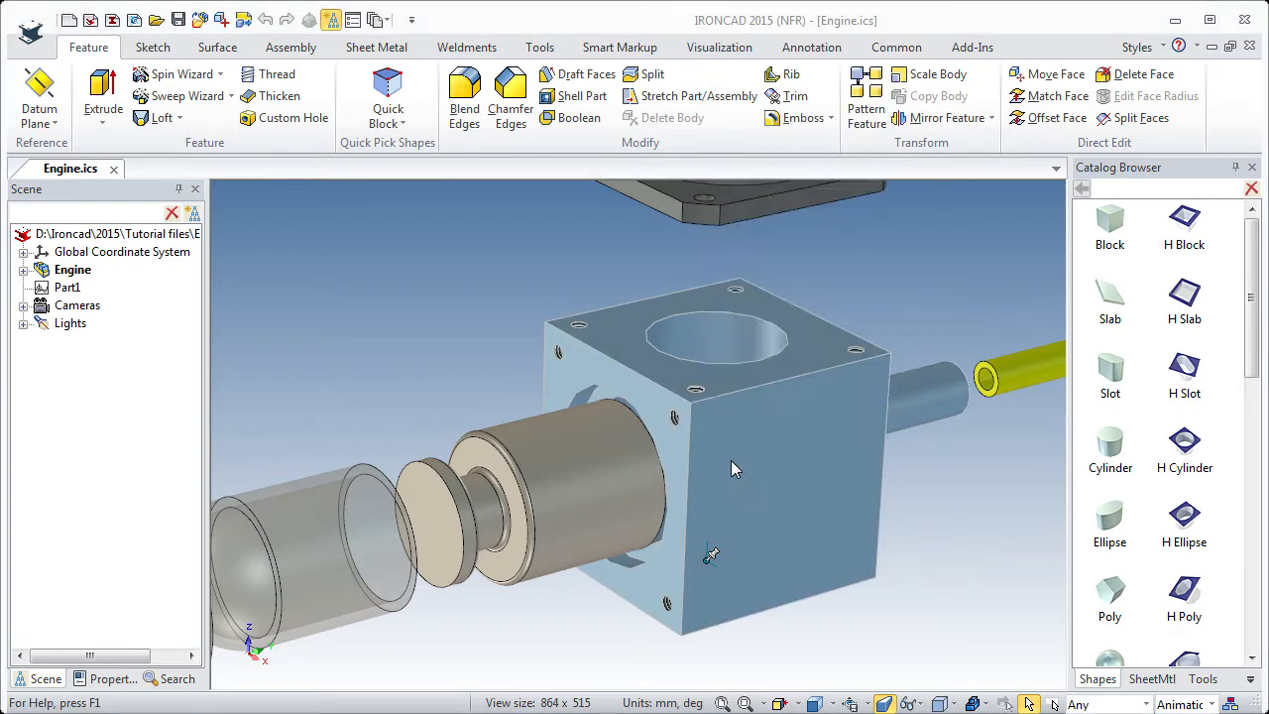
{"action": "left_click", "coordinate": [436, 310]}
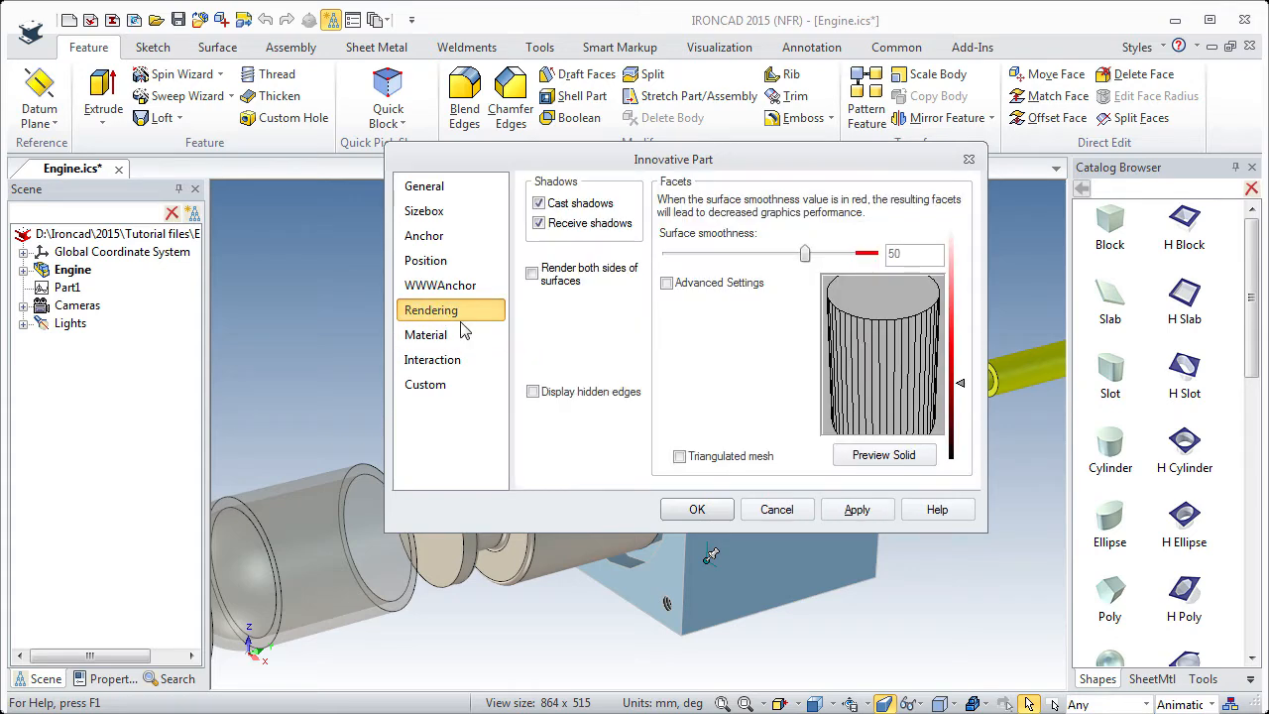
{"action": "left_click_drag", "start_coordinate": [806, 259], "coordinate": [838, 259]}
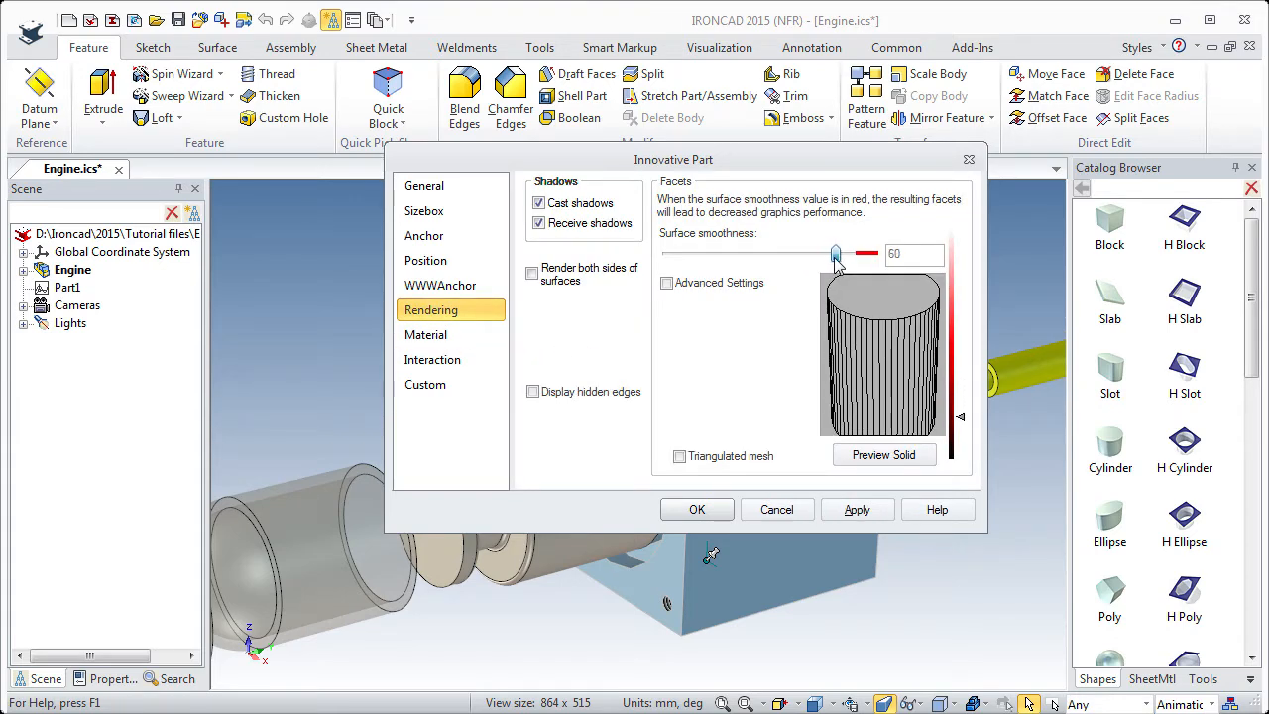
{"action": "left_click", "coordinate": [697, 510]}
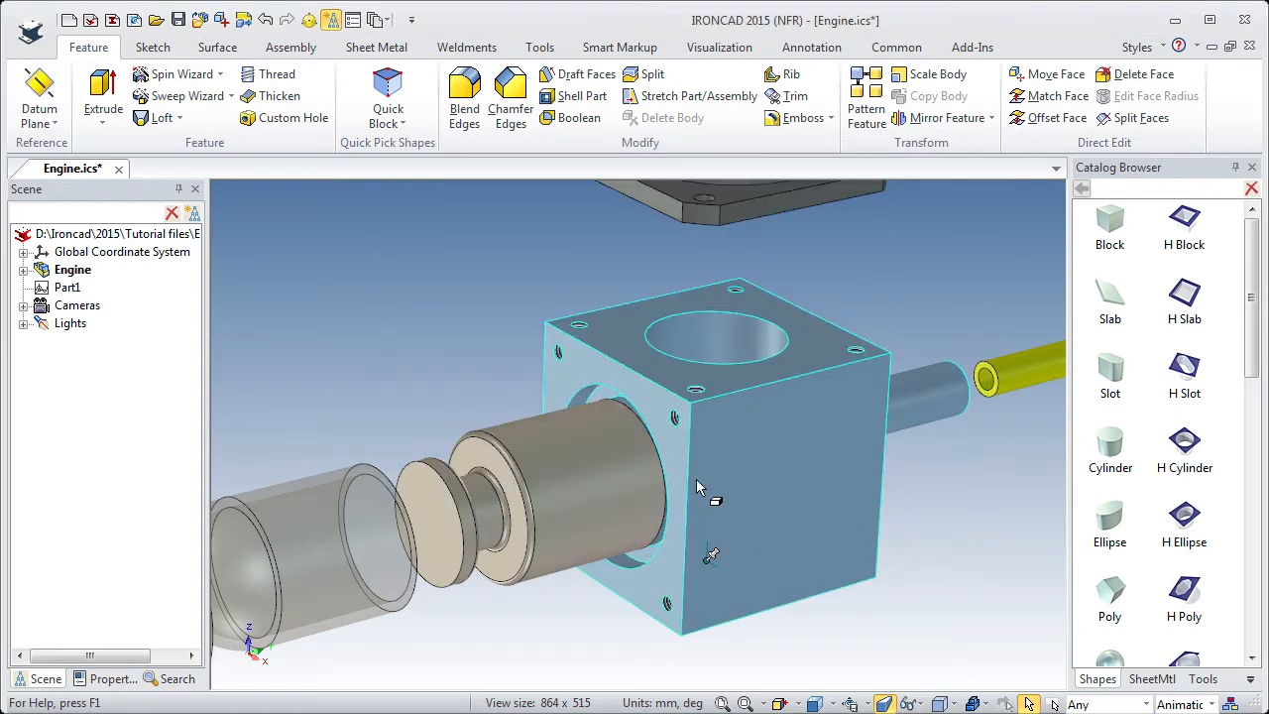
{"action": "left_click", "coordinate": [696, 479]}
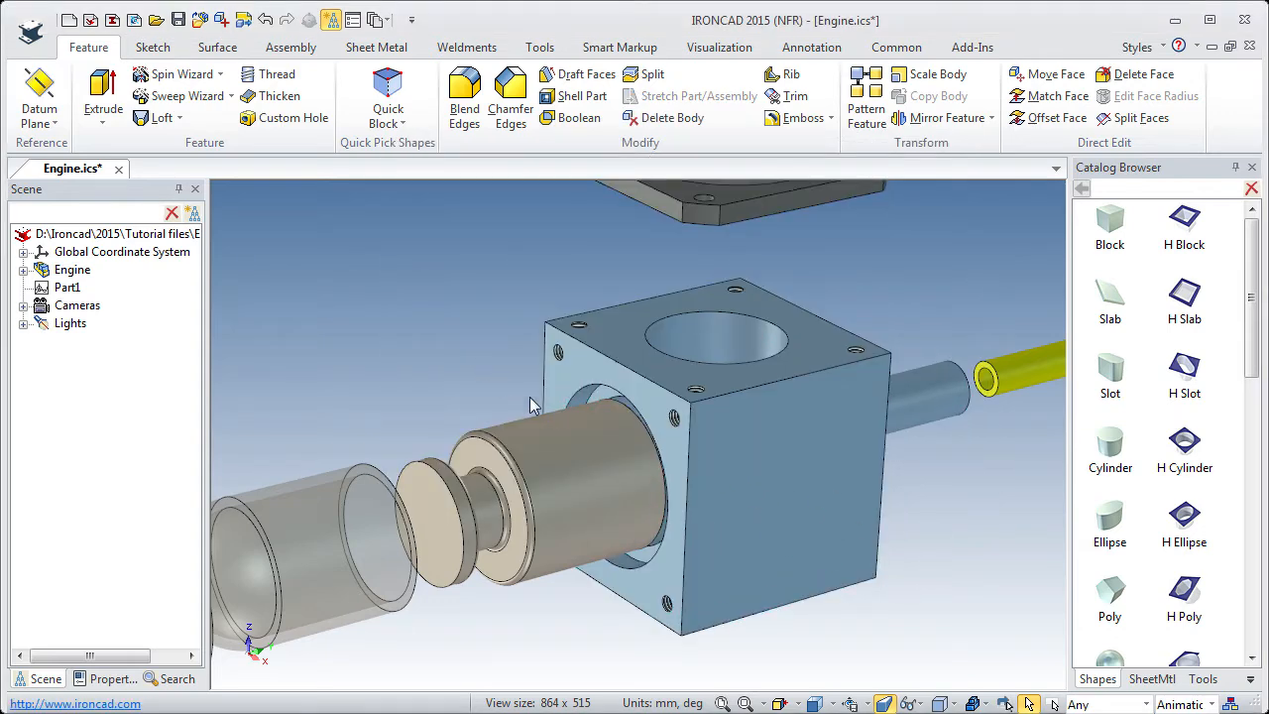
Apply the Height Move animation from the animation catalog to the piston and select its path for editing.
{"action": "left_click", "coordinate": [537, 499]}
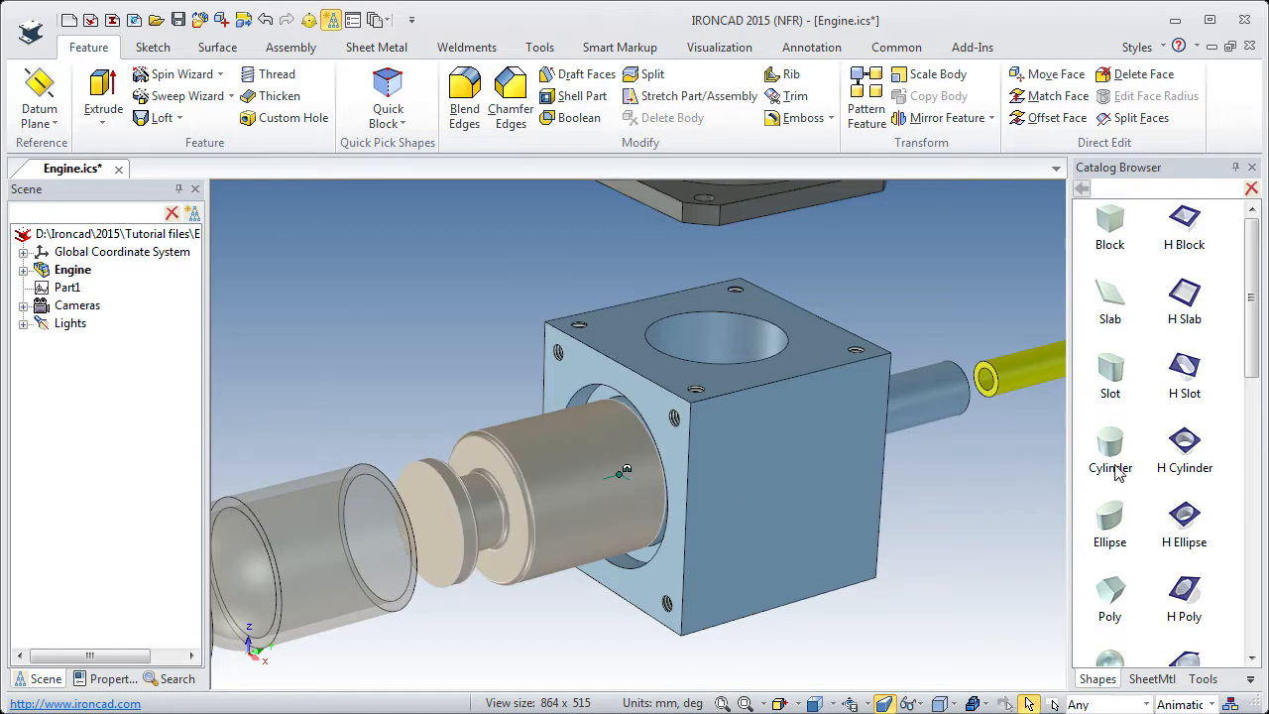
{"action": "left_click", "coordinate": [1248, 682]}
{"action": "left_click", "coordinate": [1160, 325]}
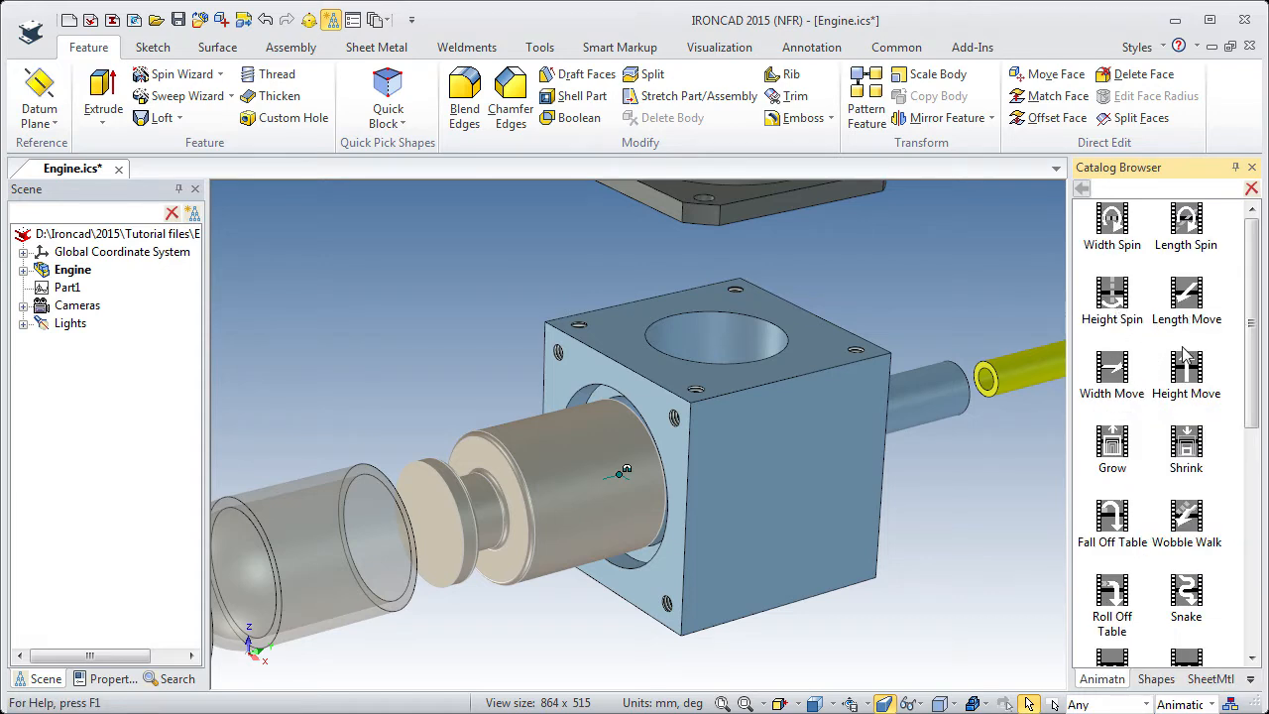
{"action": "left_click_drag", "start_coordinate": [1186, 377], "coordinate": [549, 498]}
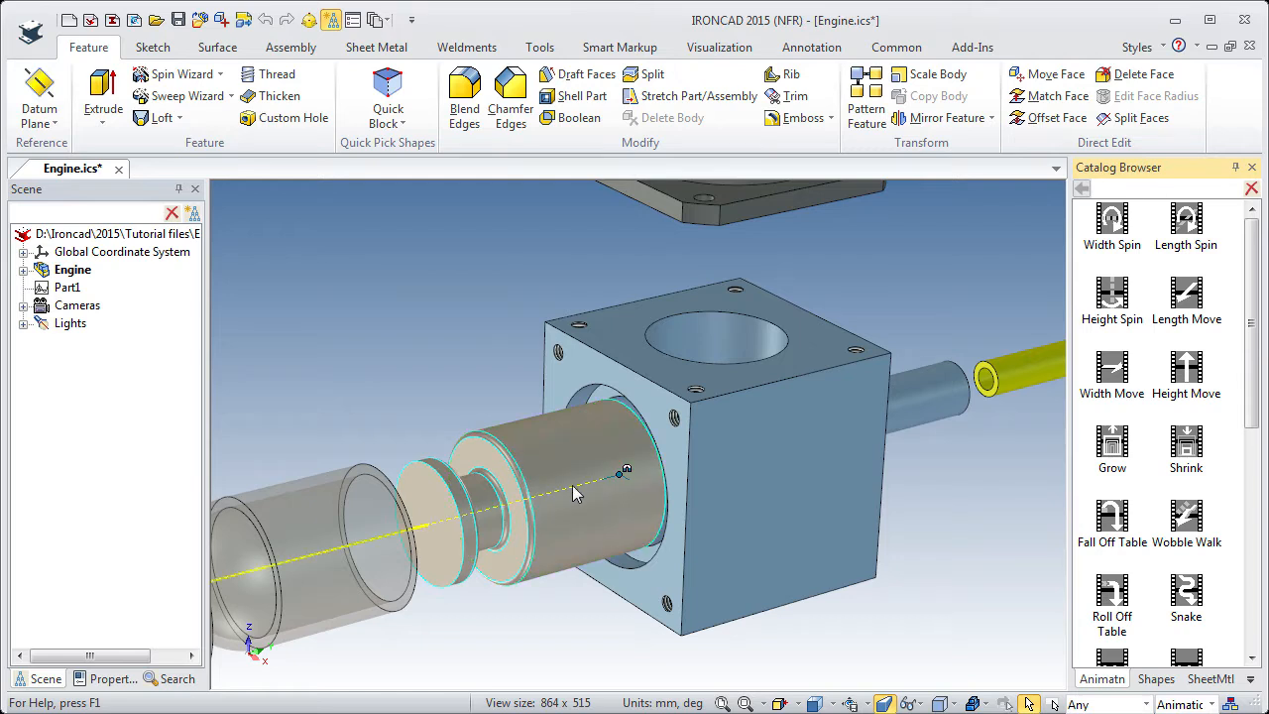
{"action": "left_click", "coordinate": [422, 528]}
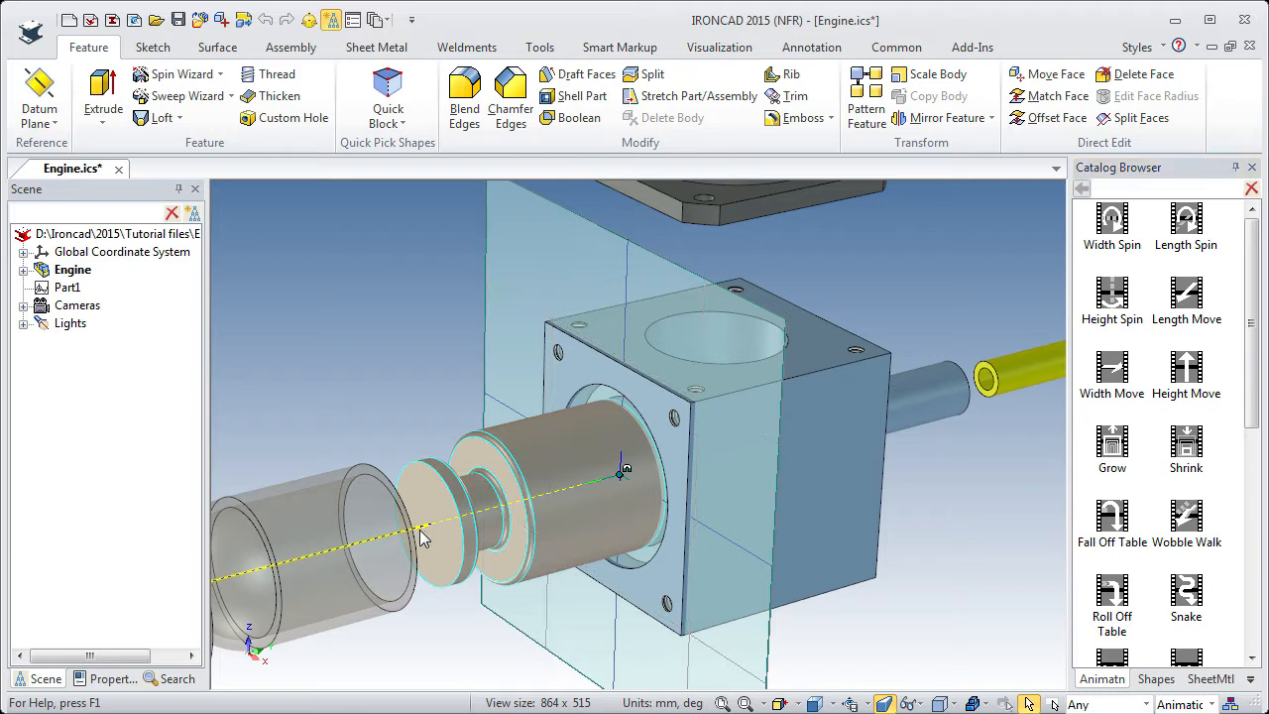
Rotate the piston's animation path 180 degrees with the TriBall so it runs through the housing block.
{"action": "key", "text": "F10"}
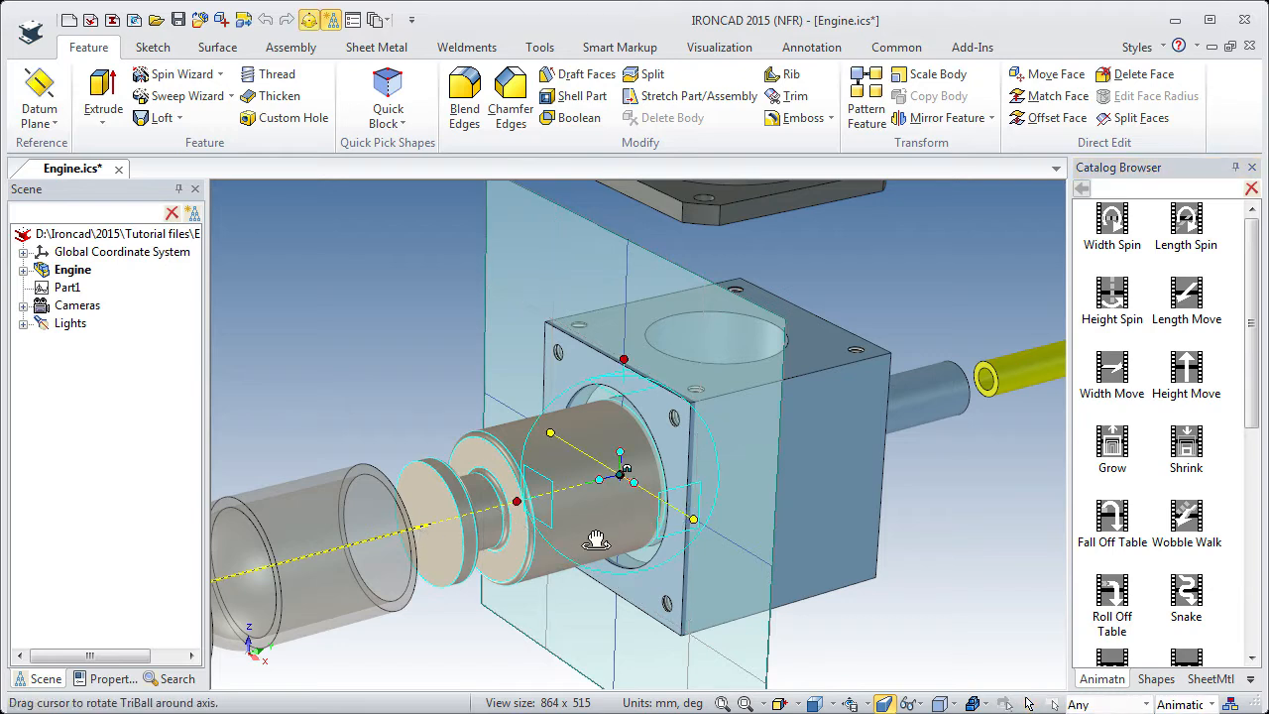
{"action": "left_click_drag", "start_coordinate": [655, 463], "coordinate": [680, 447]}
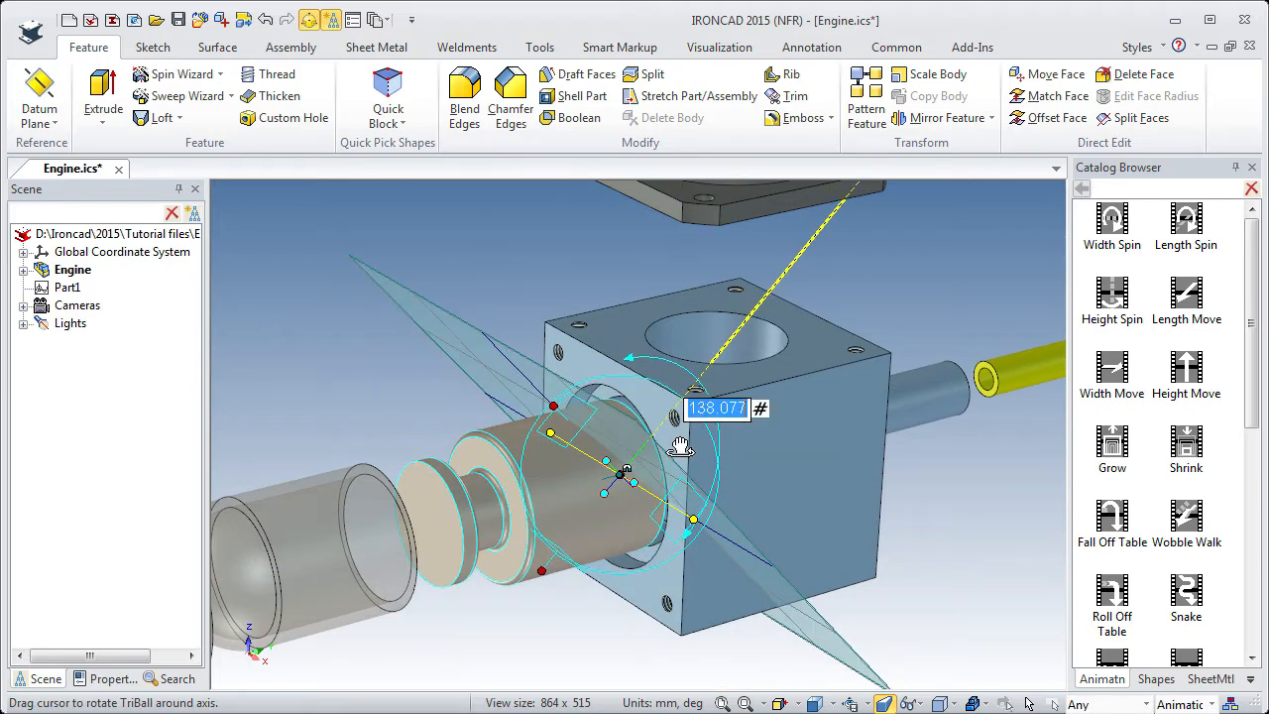
{"action": "type", "text": "180"}
{"action": "key", "text": "Return"}
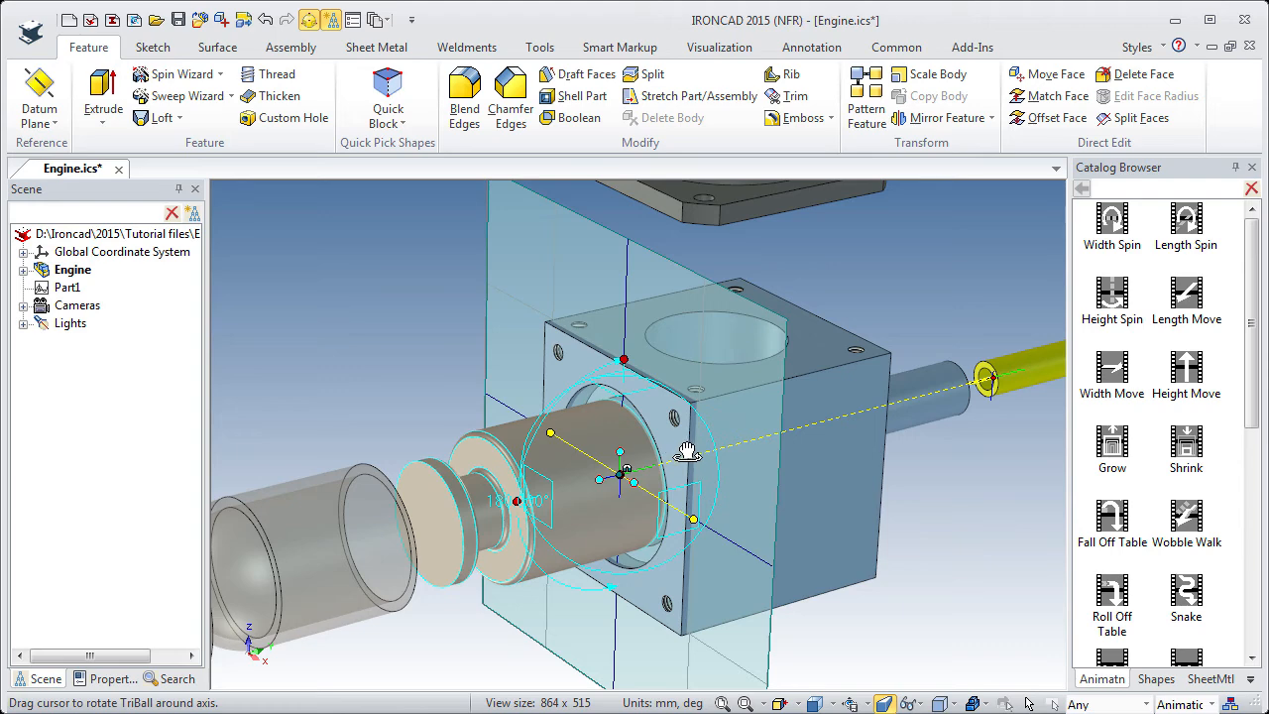
{"action": "middle_click_drag", "start_coordinate": [731, 500], "coordinate": [694, 474]}
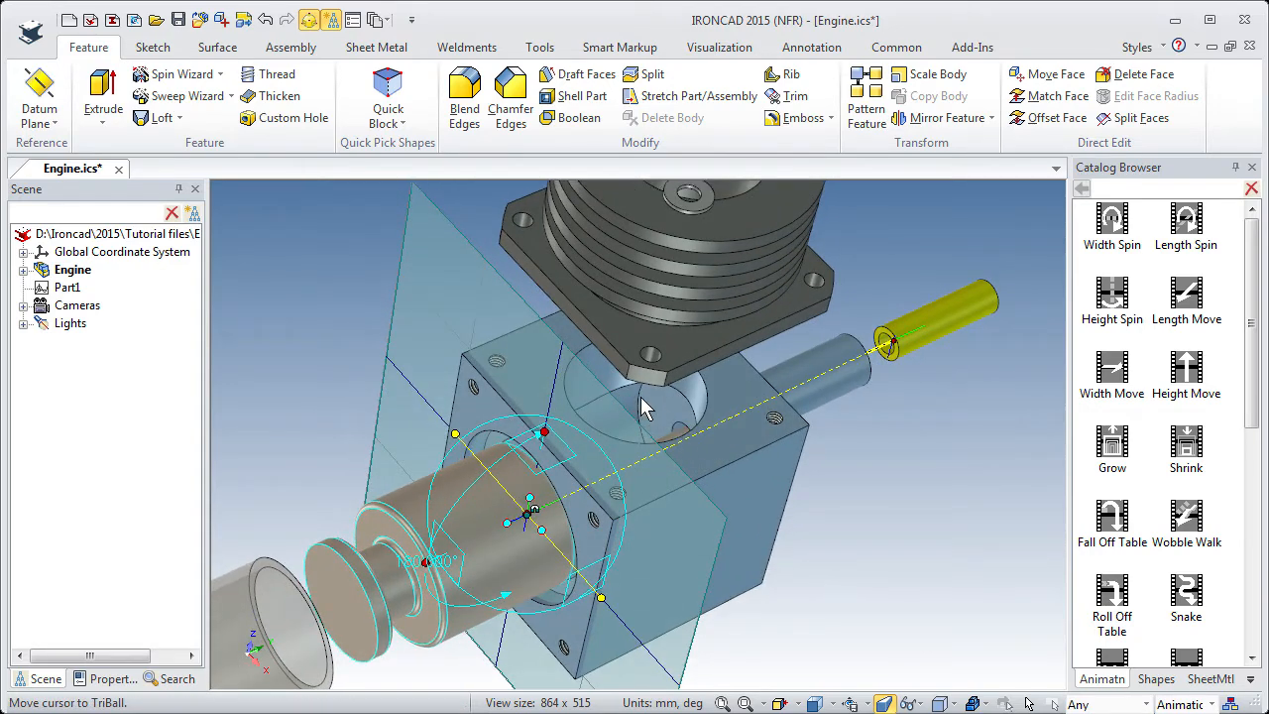
{"action": "key", "text": "F10"}
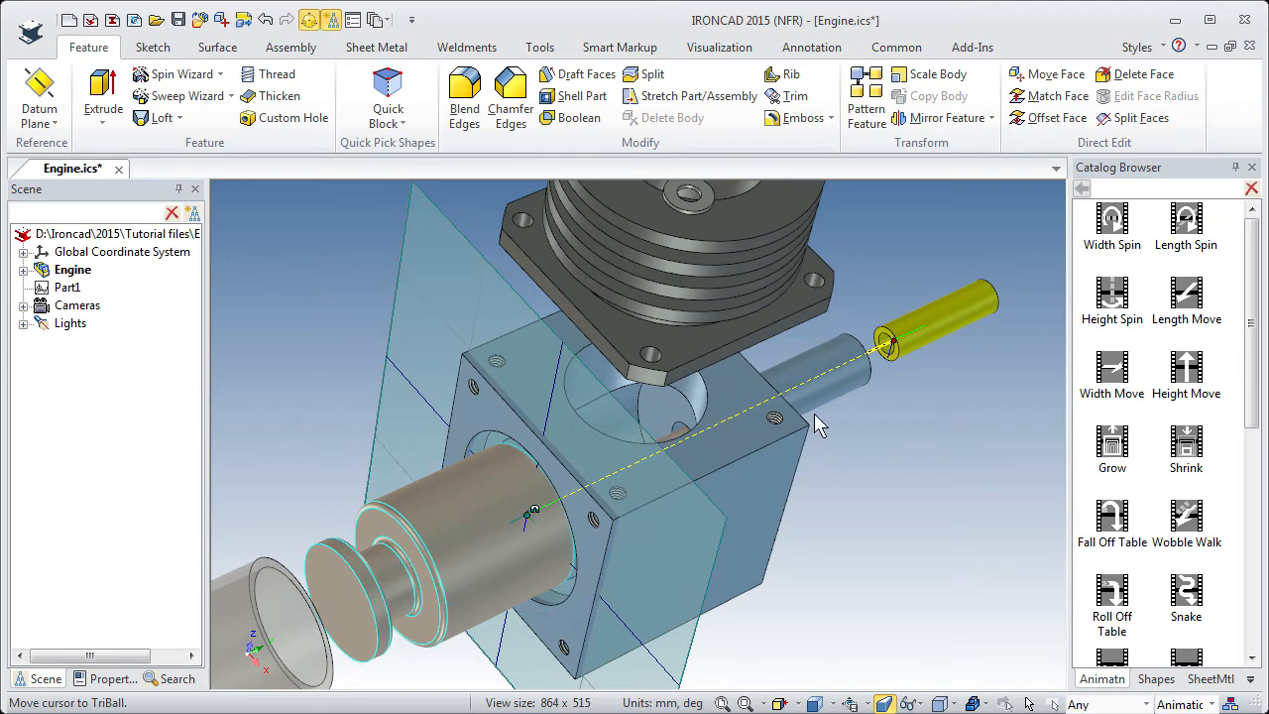
Reposition the end key of the piston's path to the center point of the circular edge inside the housing block.
{"action": "left_click", "coordinate": [900, 340]}
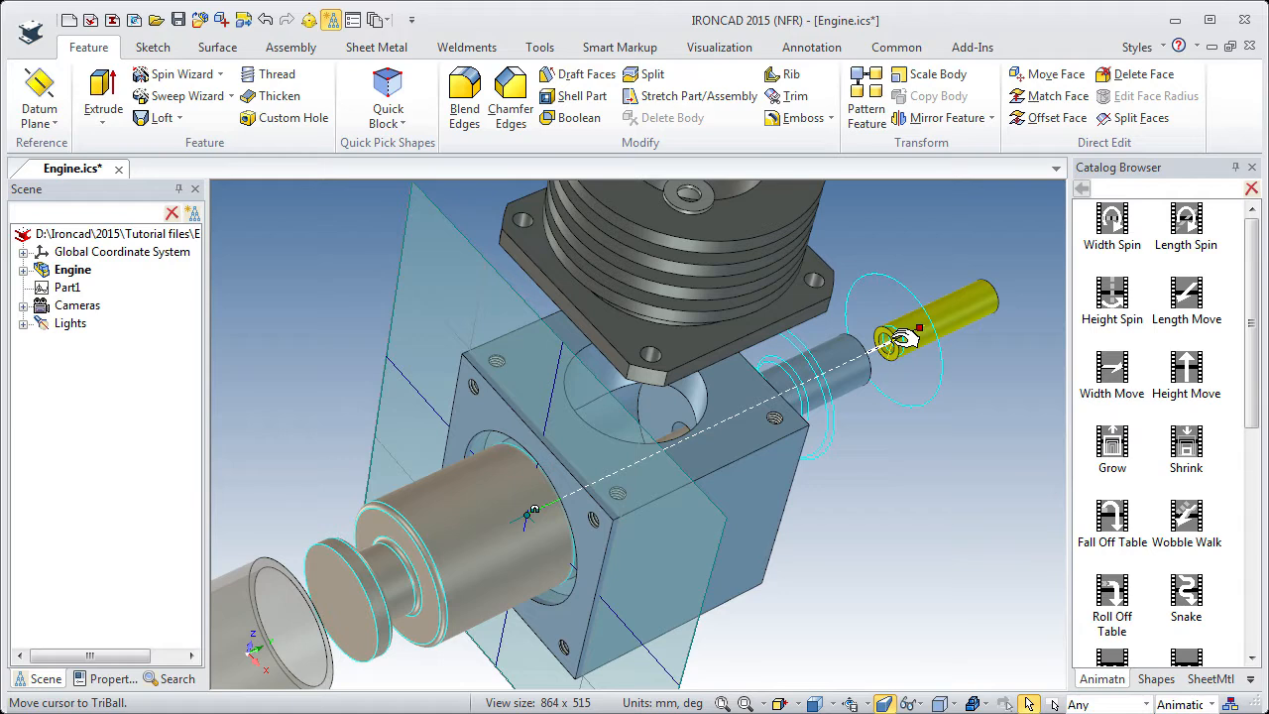
{"action": "key", "text": "F10"}
{"action": "key", "text": "space"}
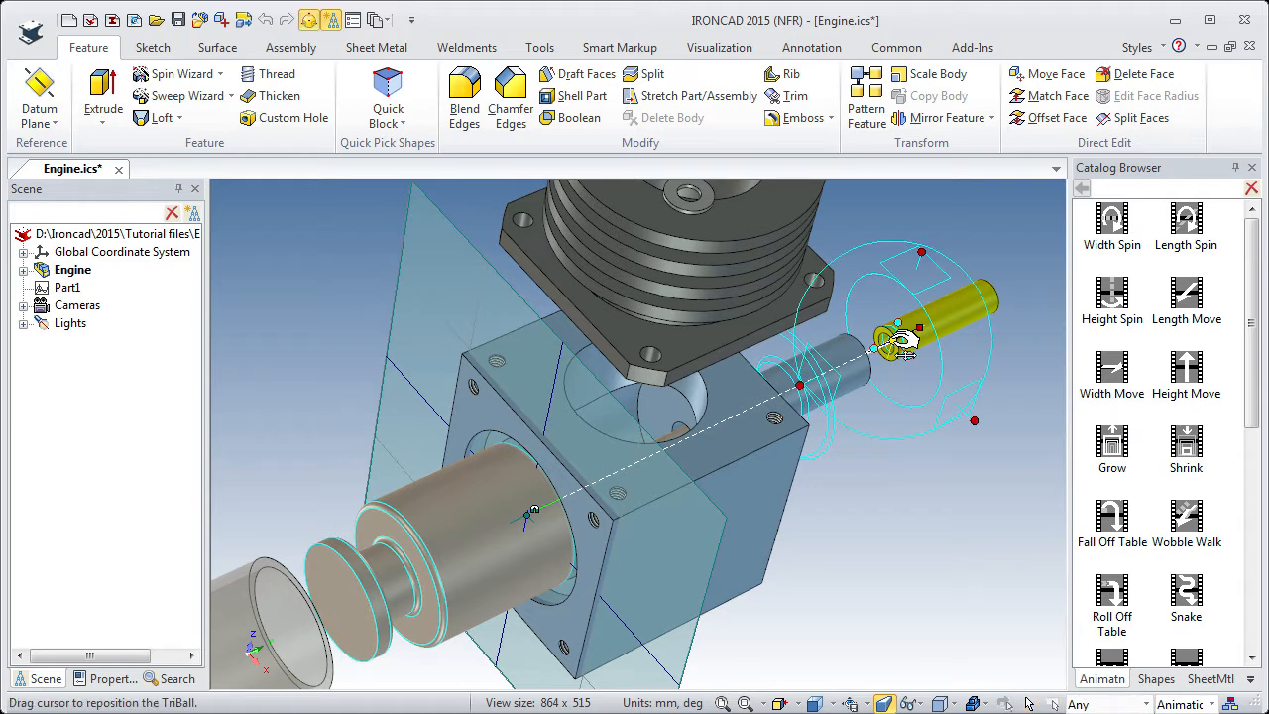
{"action": "right_click", "coordinate": [892, 340]}
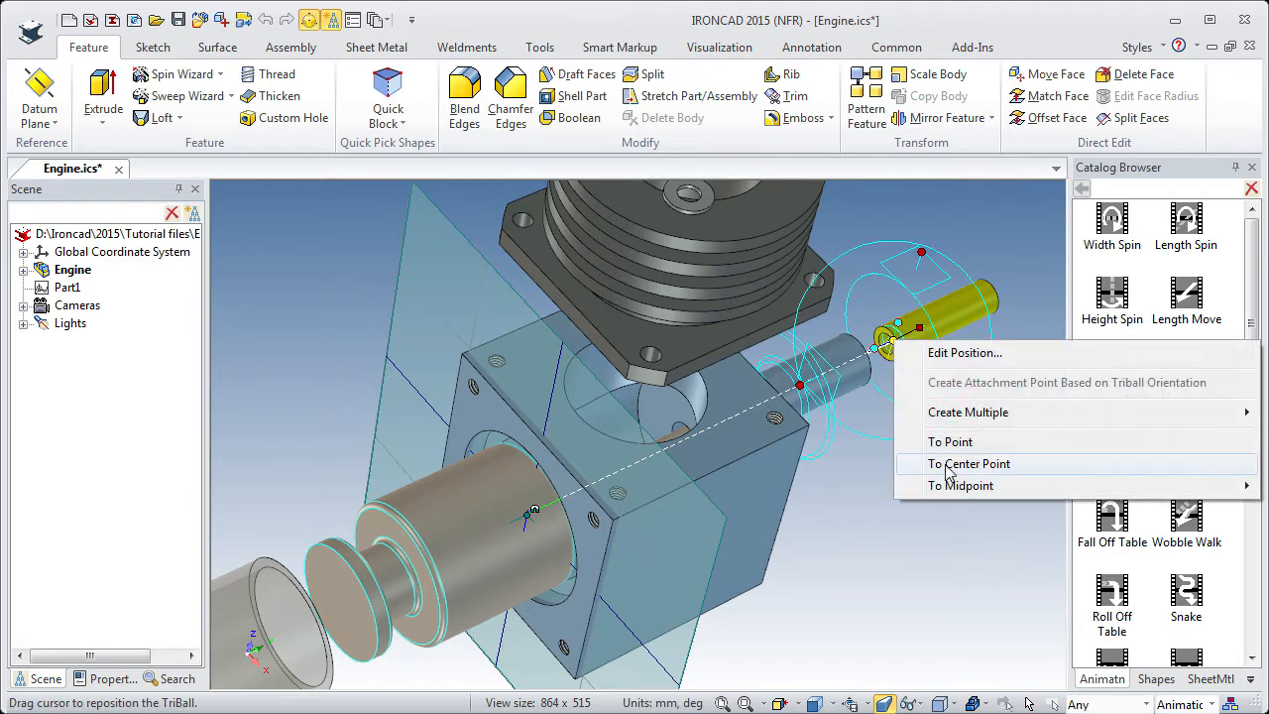
{"action": "key", "text": "Escape"}
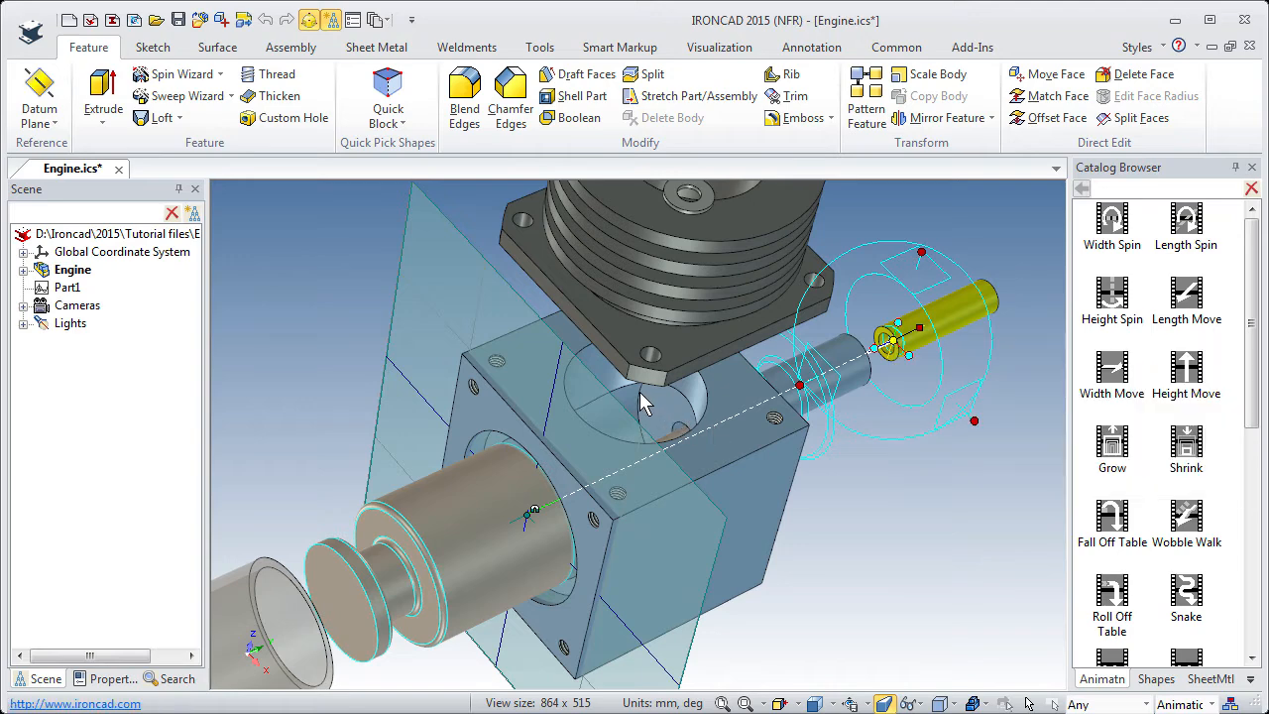
{"action": "scroll", "coordinate": [642, 401], "scroll_direction": "up", "scroll_amount": 5}
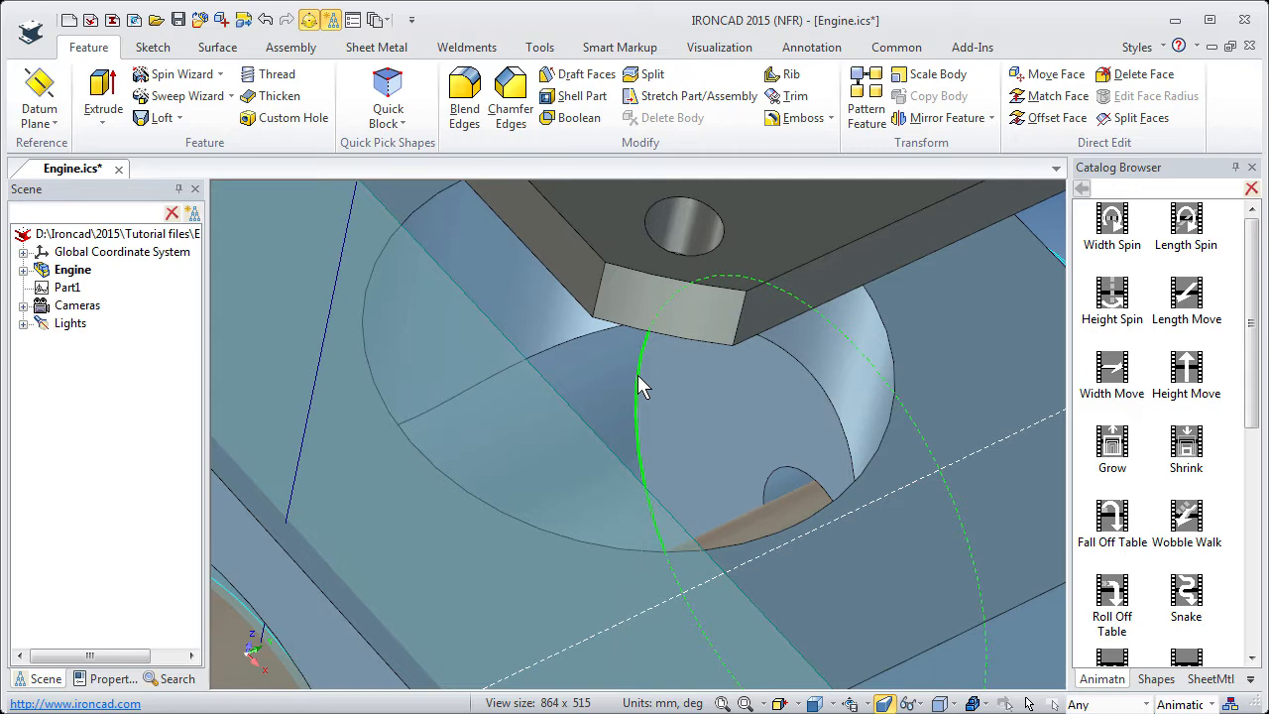
{"action": "left_click", "coordinate": [637, 387]}
{"action": "key", "text": "F10"}
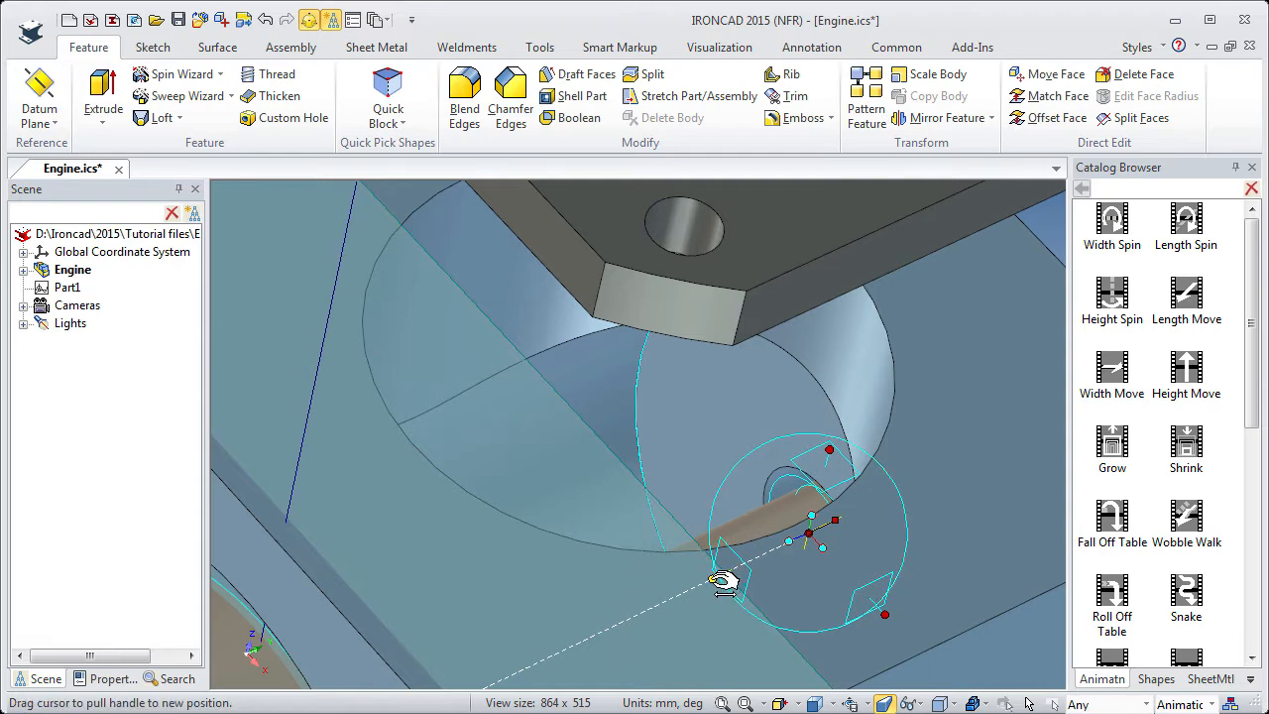
Offset the end key of the piston's path 1 mm back along its axis and finish editing the path.
{"action": "left_click_drag", "start_coordinate": [723, 582], "coordinate": [721, 582]}
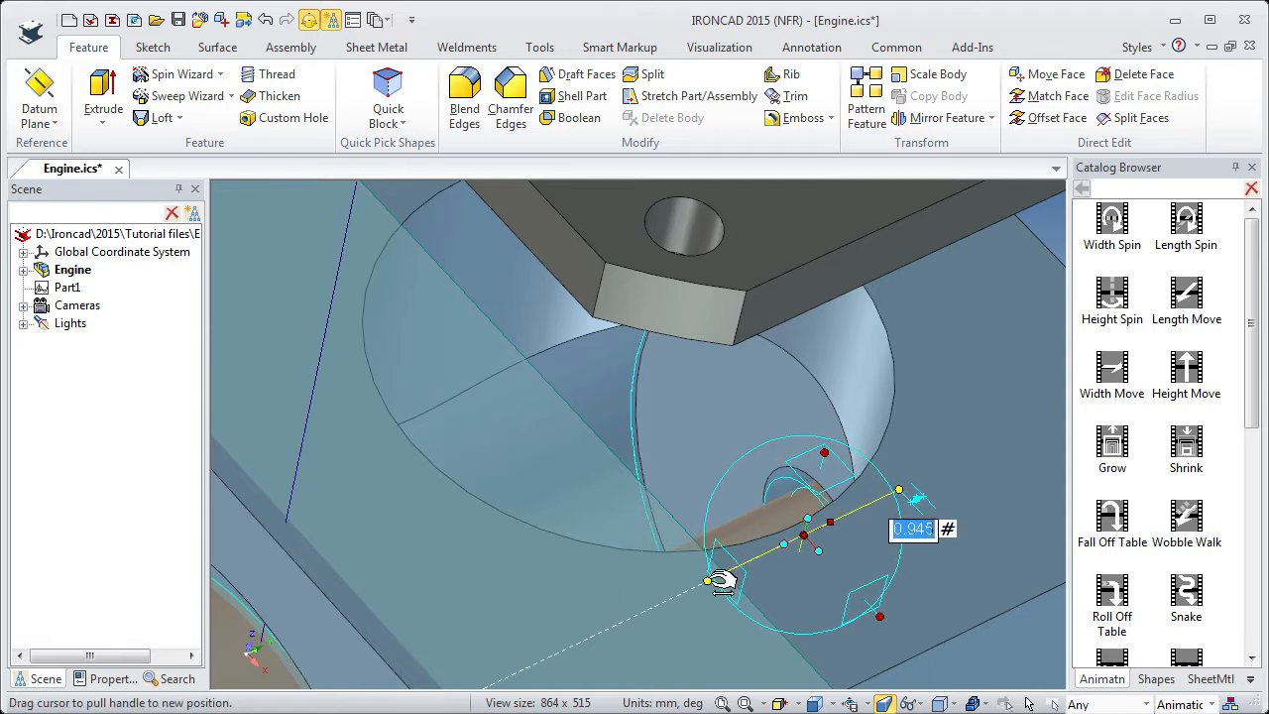
{"action": "type", "text": "1"}
{"action": "key", "text": "Return"}
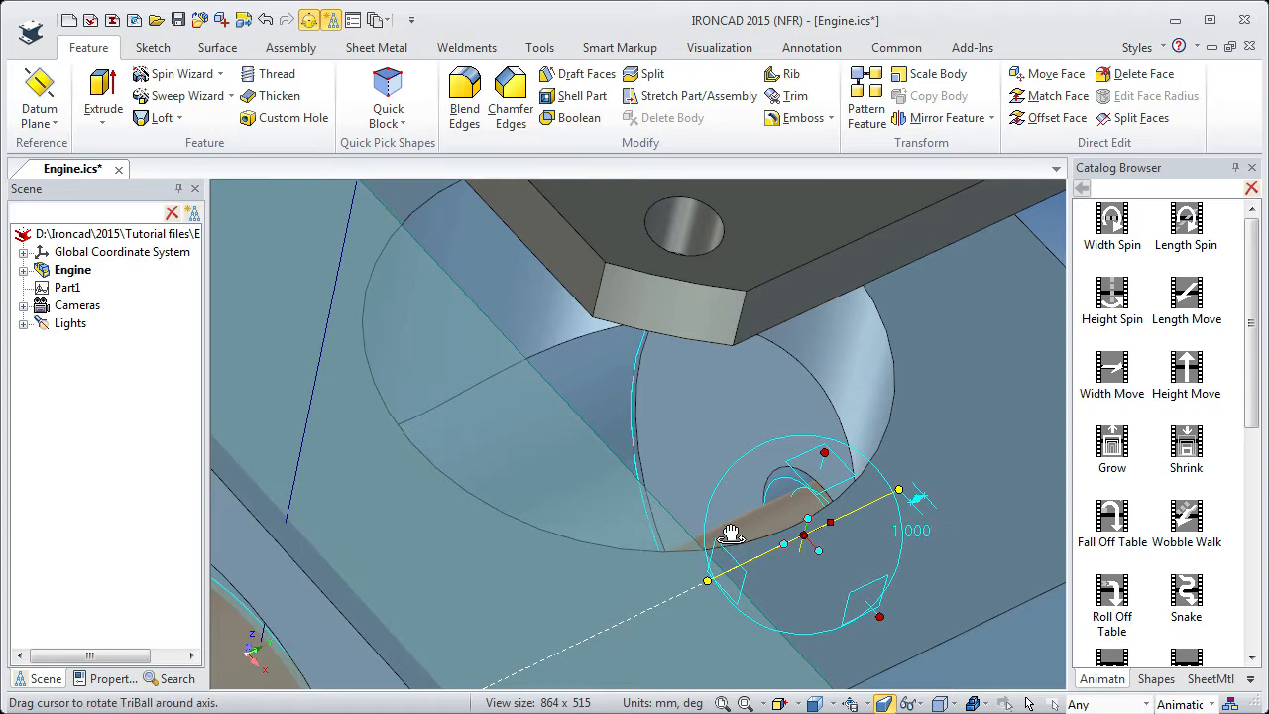
{"action": "key", "text": "F10"}
{"action": "scroll", "coordinate": [712, 477], "scroll_direction": "down", "scroll_amount": 5}
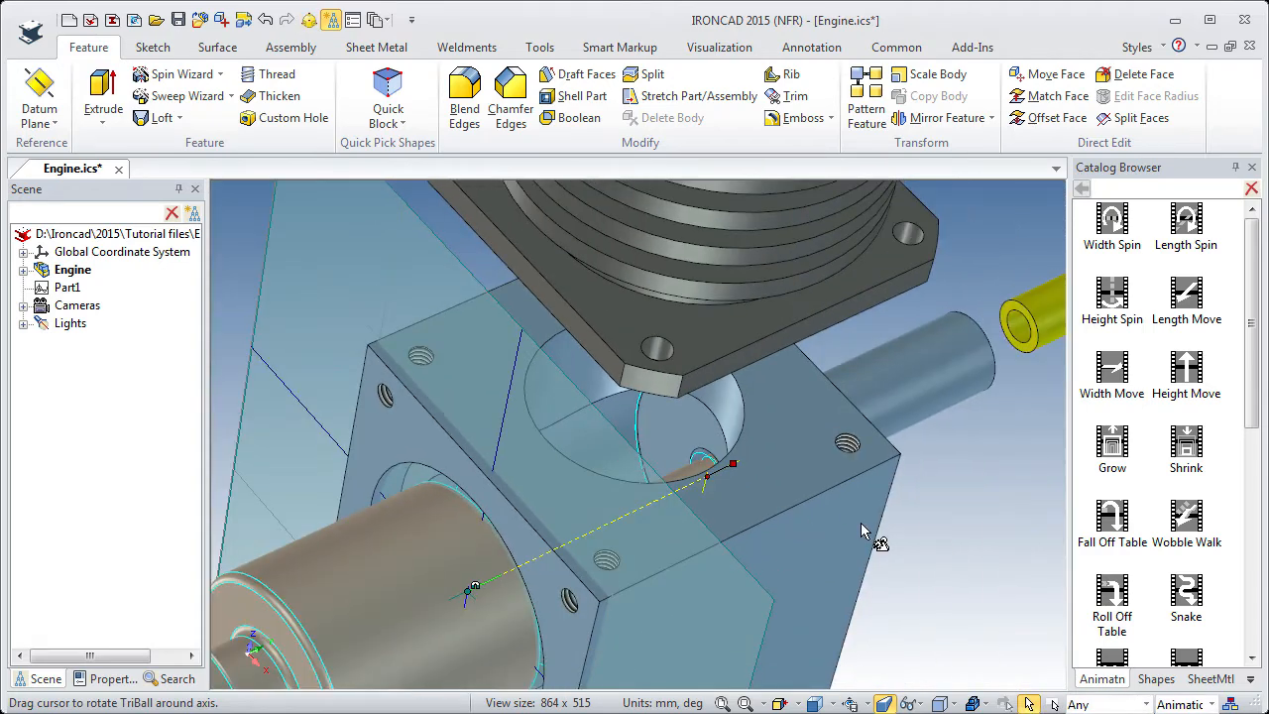
{"action": "key", "text": "Escape"}
Apply the Height Move animation to the transparent domed cylinder beside the piston.
{"action": "scroll", "coordinate": [654, 568], "scroll_direction": "down", "scroll_amount": 5}
{"action": "middle_click_drag", "start_coordinate": [635, 545], "coordinate": [782, 477], "text": "shift"}
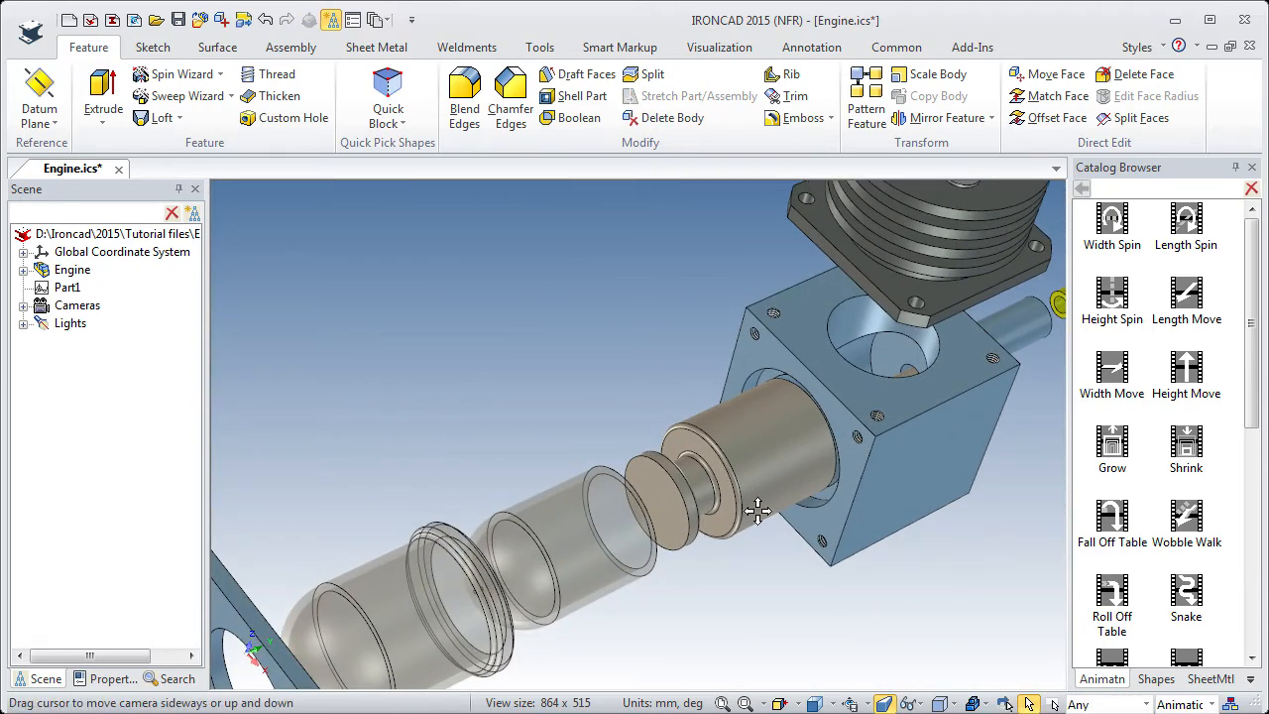
{"action": "left_click", "coordinate": [573, 550]}
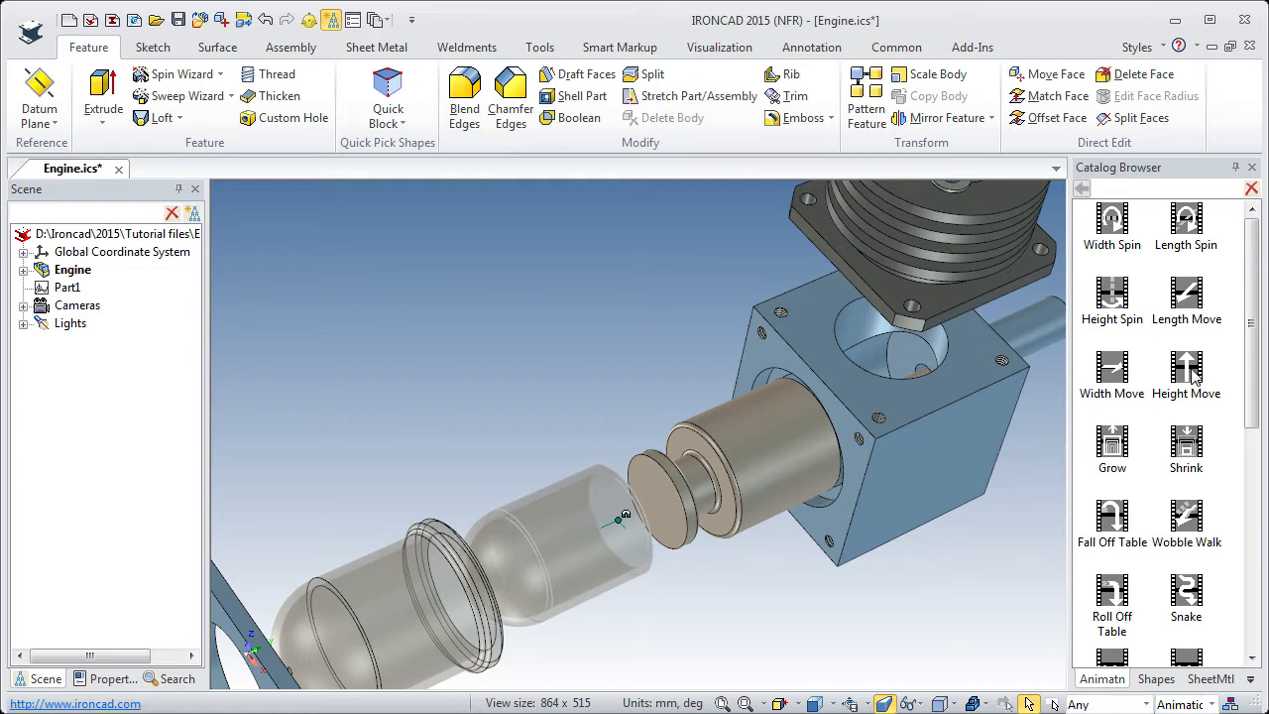
{"action": "left_click_drag", "start_coordinate": [1198, 379], "coordinate": [552, 560]}
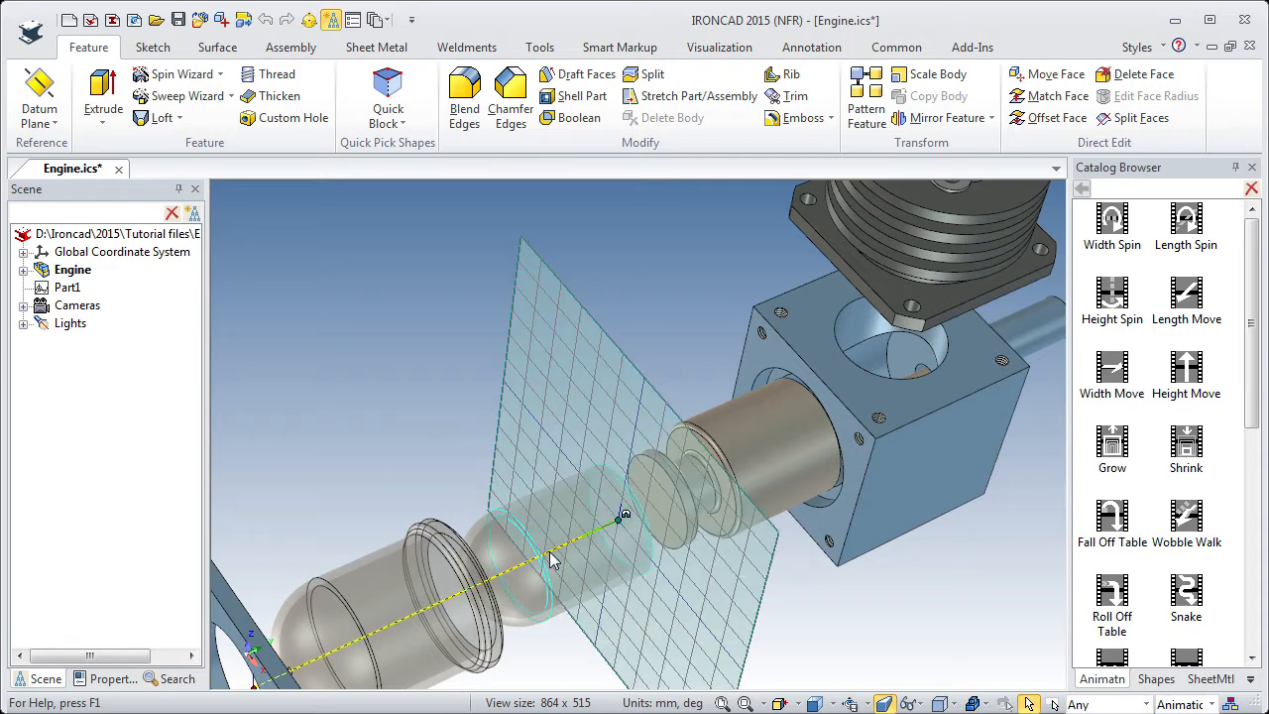
Rotate the transparent cylinder's animation path 180 degrees with the TriBall so it points toward the housing block.
{"action": "key", "text": "F10"}
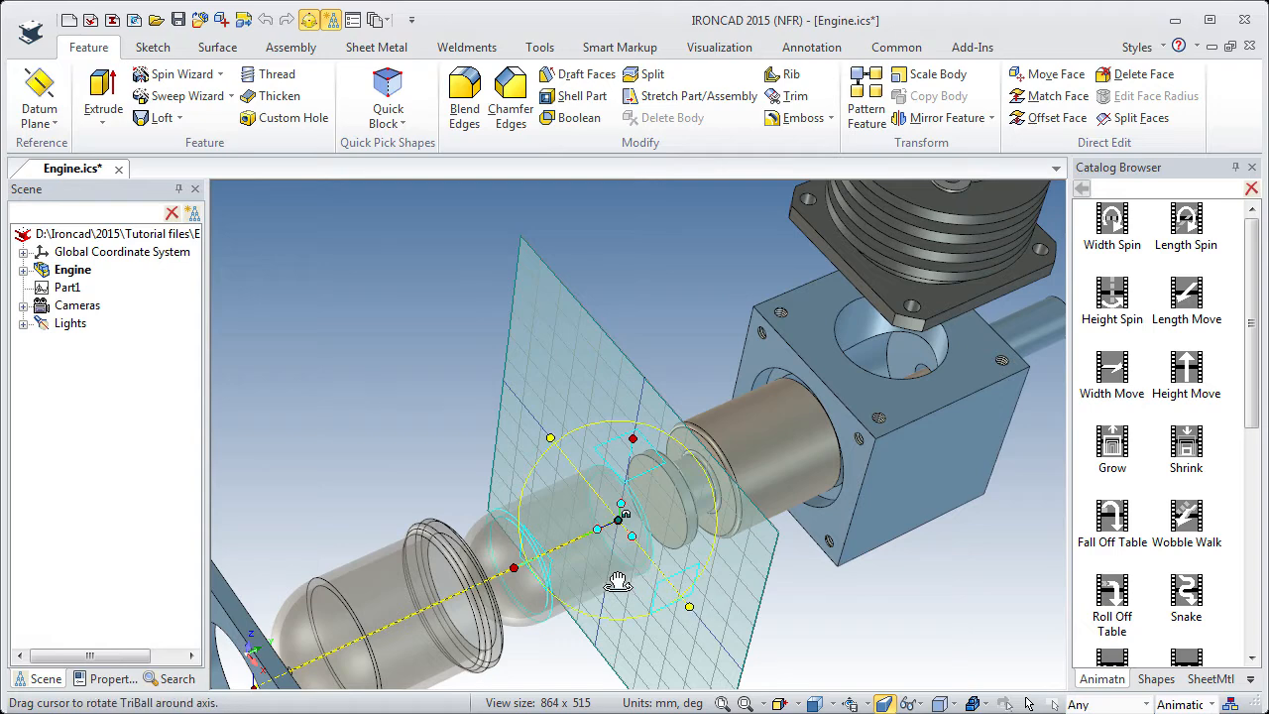
{"action": "left_click_drag", "start_coordinate": [631, 563], "coordinate": [708, 493]}
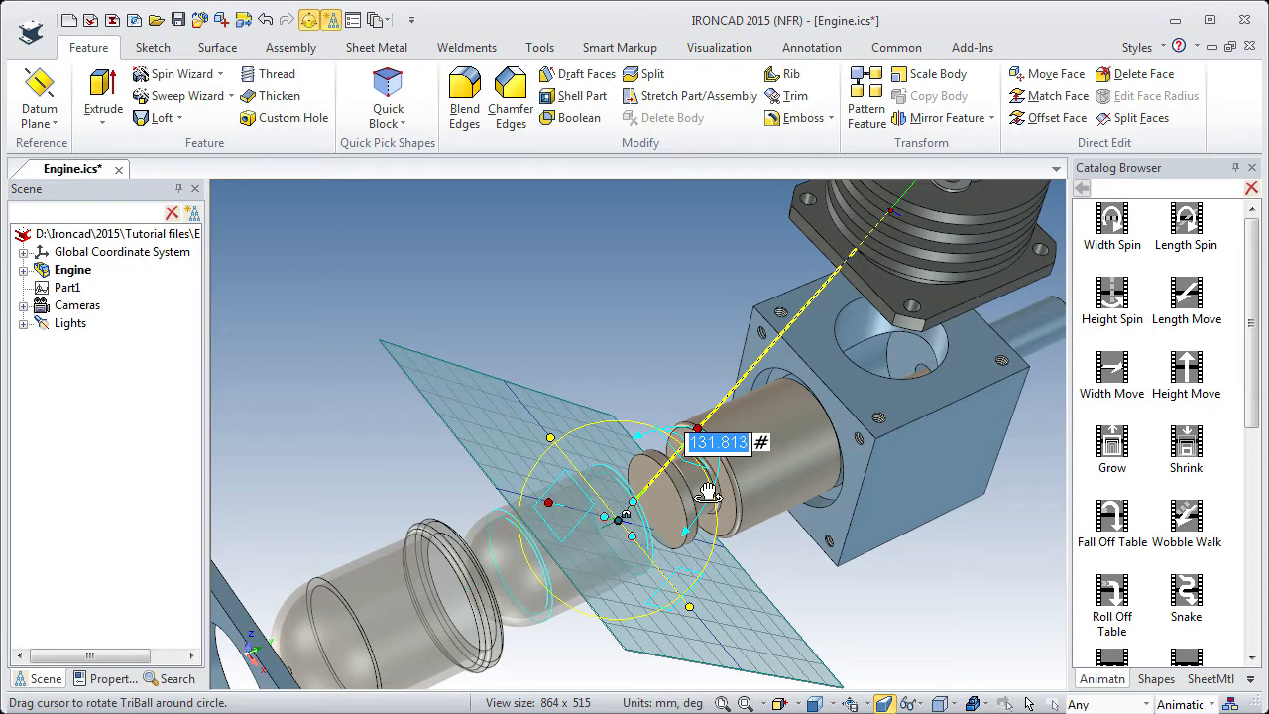
{"action": "type", "text": "180"}
{"action": "key", "text": "Return"}
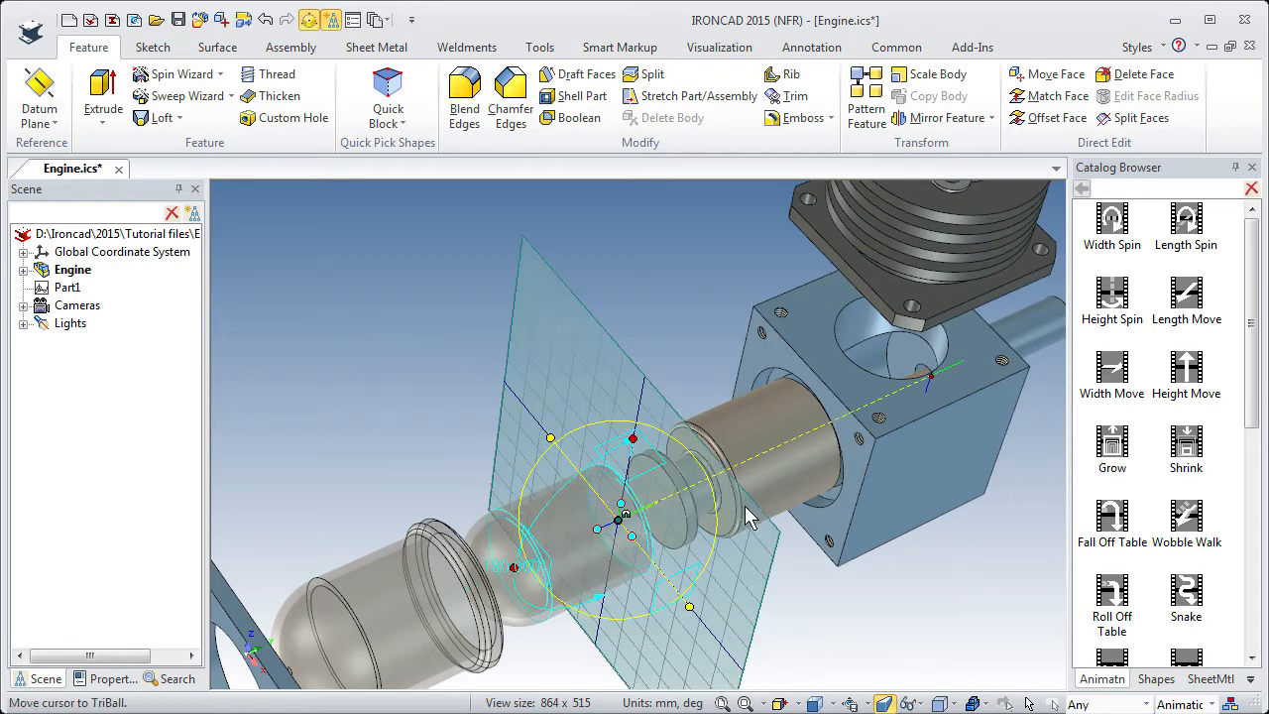
{"action": "key", "text": "F10"}
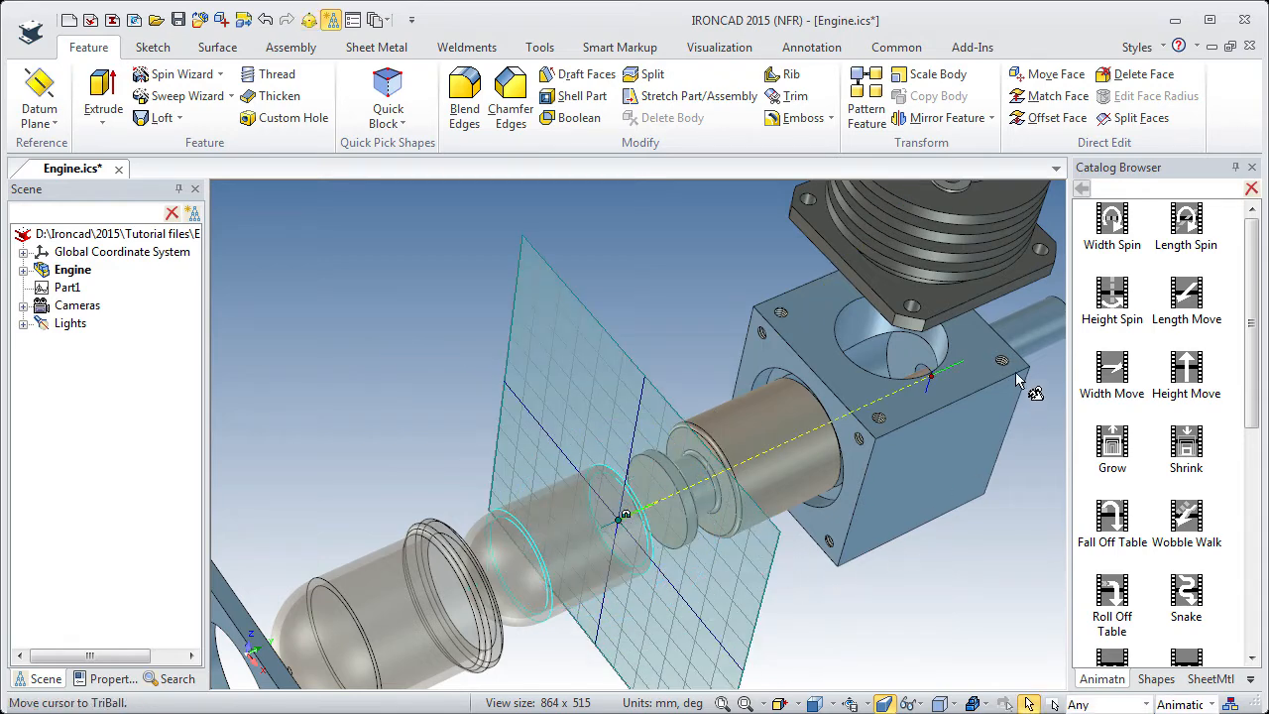
Move the end key of the transparent cylinder's path to a center point inside the housing block.
{"action": "left_click", "coordinate": [941, 374]}
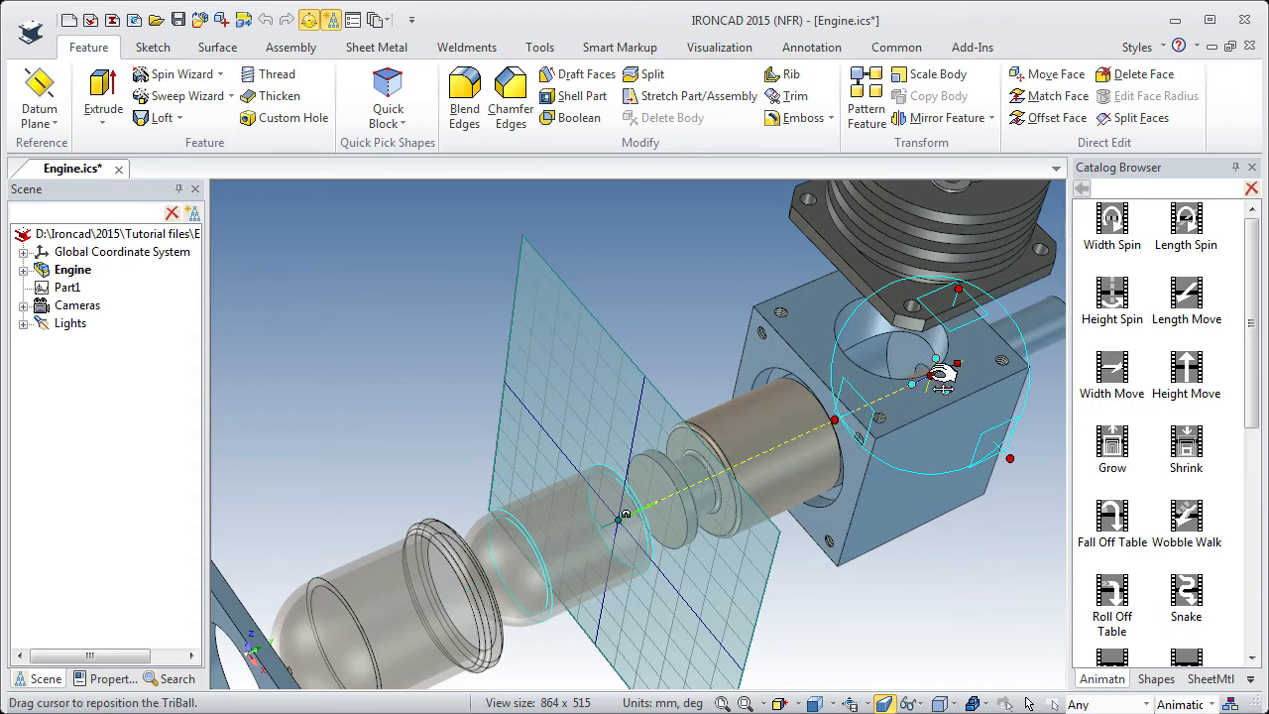
{"action": "right_click", "coordinate": [938, 375]}
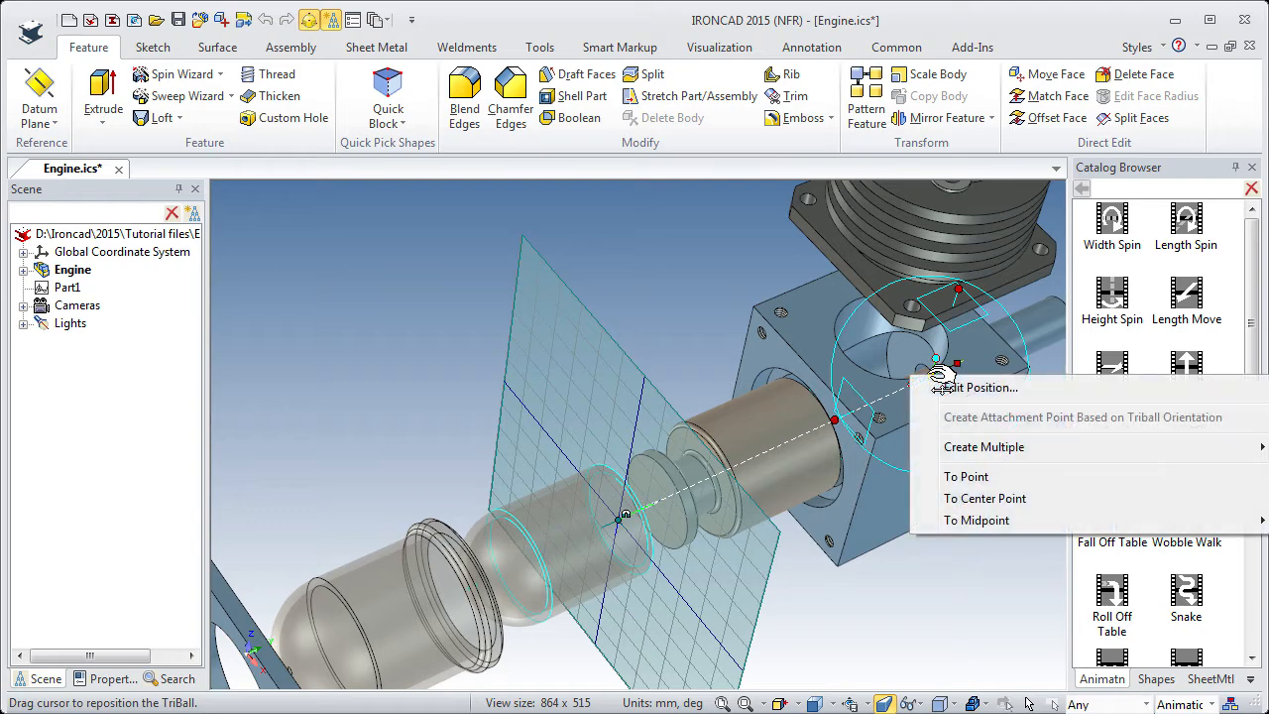
{"action": "left_click", "coordinate": [985, 499]}
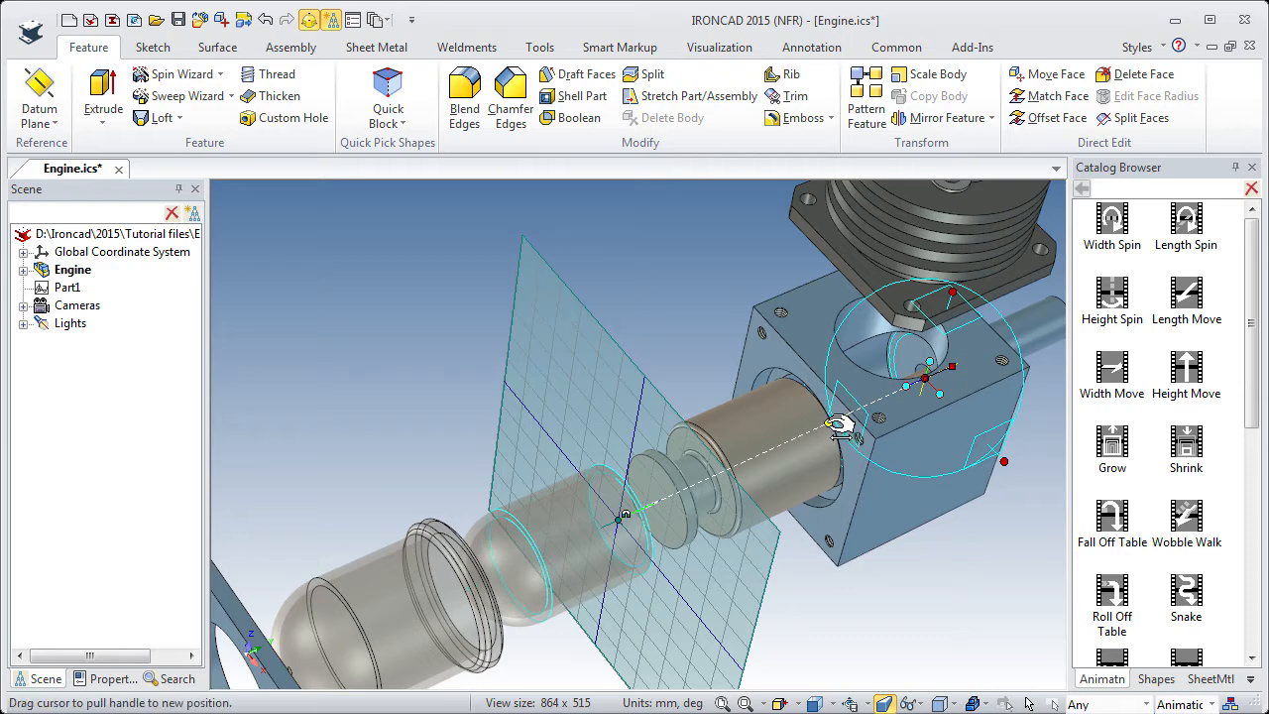
Offset the end key of the transparent cylinder's path 33 mm back along its axis and finish editing the path.
{"action": "left_click_drag", "start_coordinate": [839, 426], "coordinate": [1021, 348]}
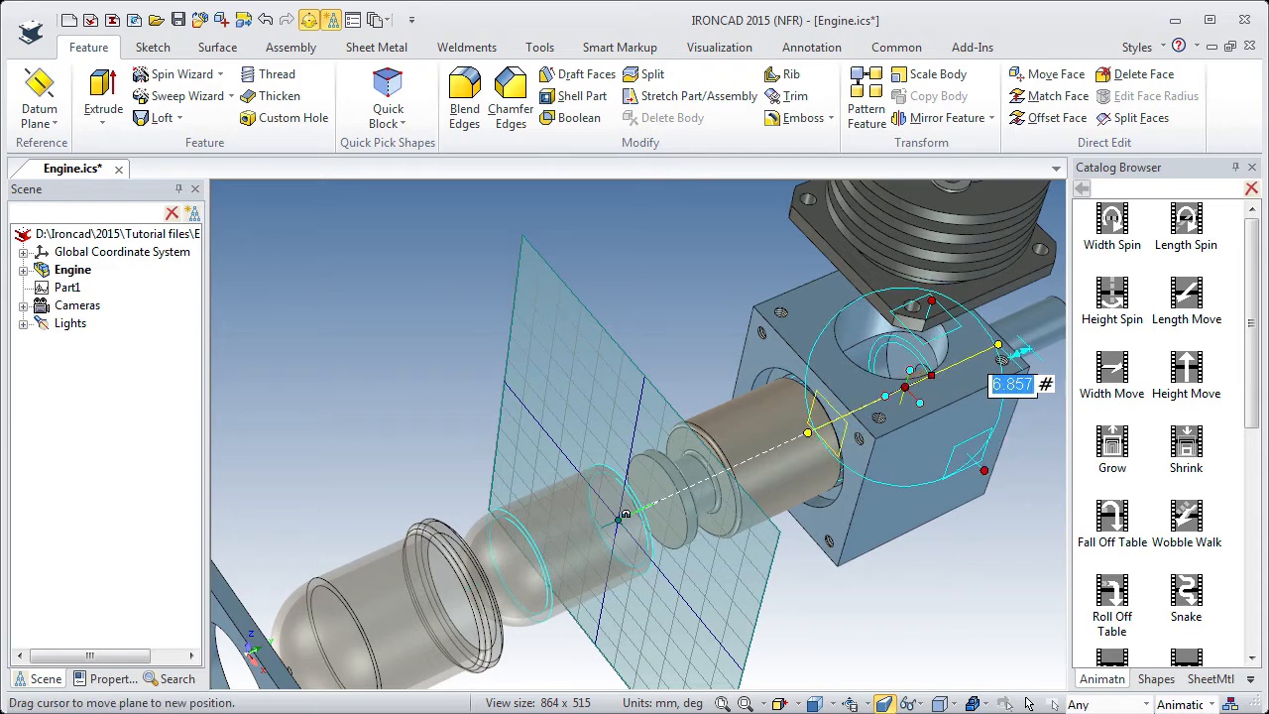
{"action": "type", "text": "33"}
{"action": "key", "text": "Return"}
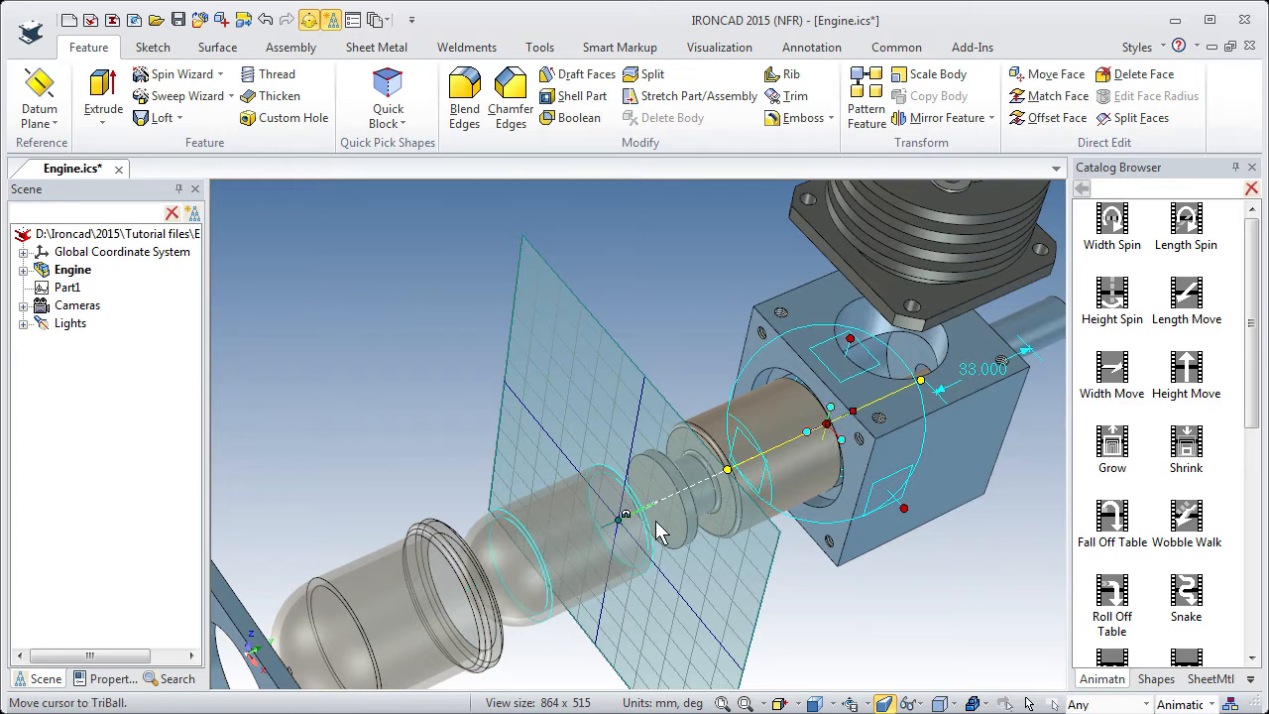
{"action": "key", "text": "F10"}
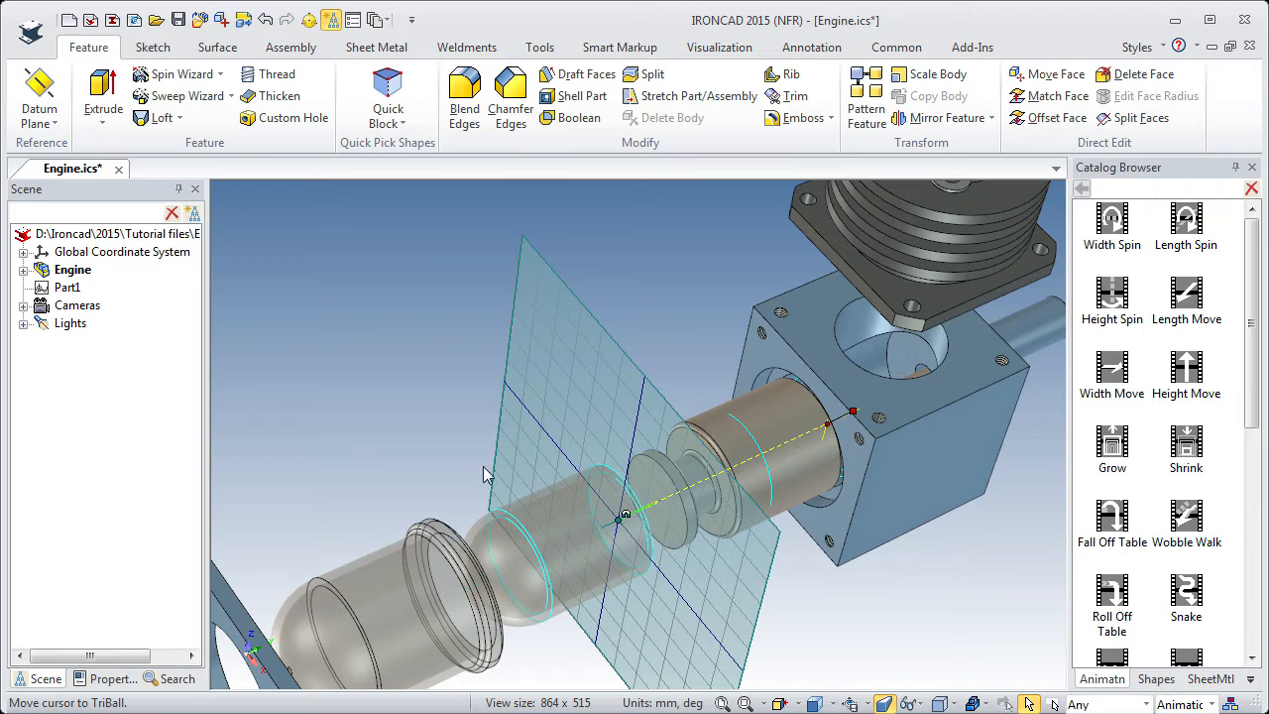
{"action": "left_click", "coordinate": [445, 455]}
Apply the Height Move animation to the larger flanged transparent domed cylinder.
{"action": "key", "text": "F2"}
{"action": "left_click_drag", "start_coordinate": [445, 459], "coordinate": [626, 342]}
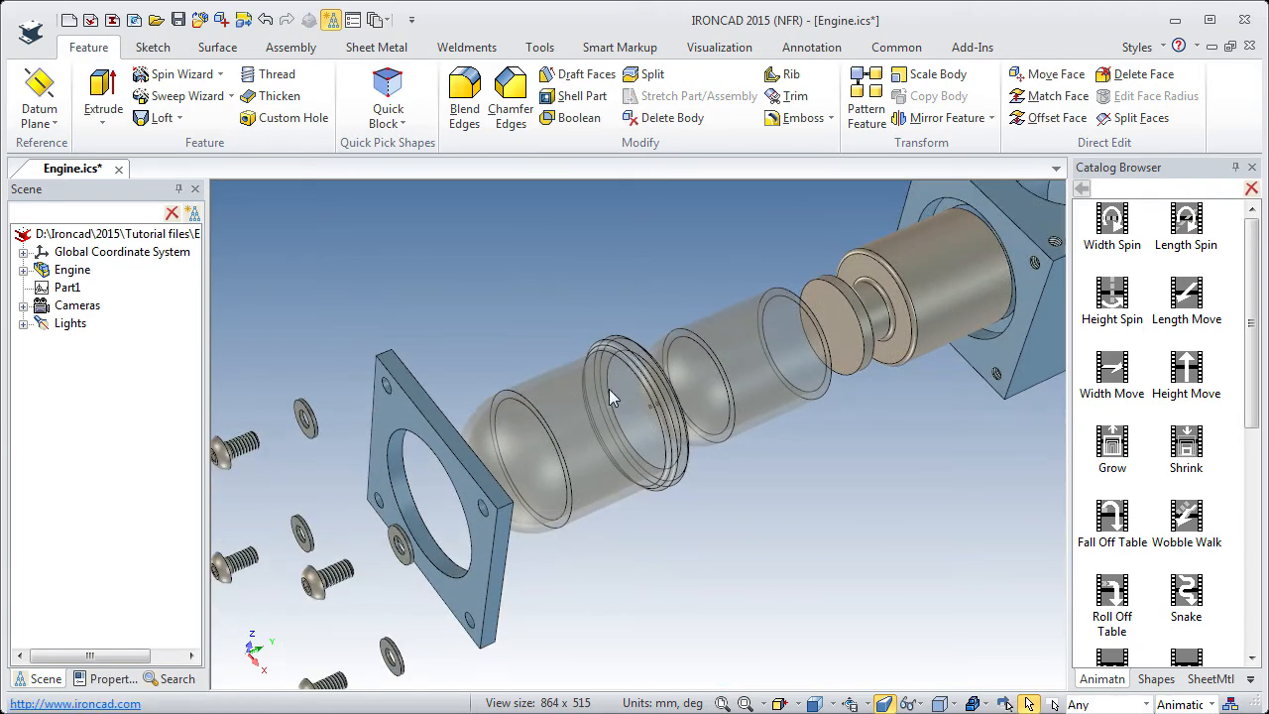
{"action": "left_click", "coordinate": [609, 389]}
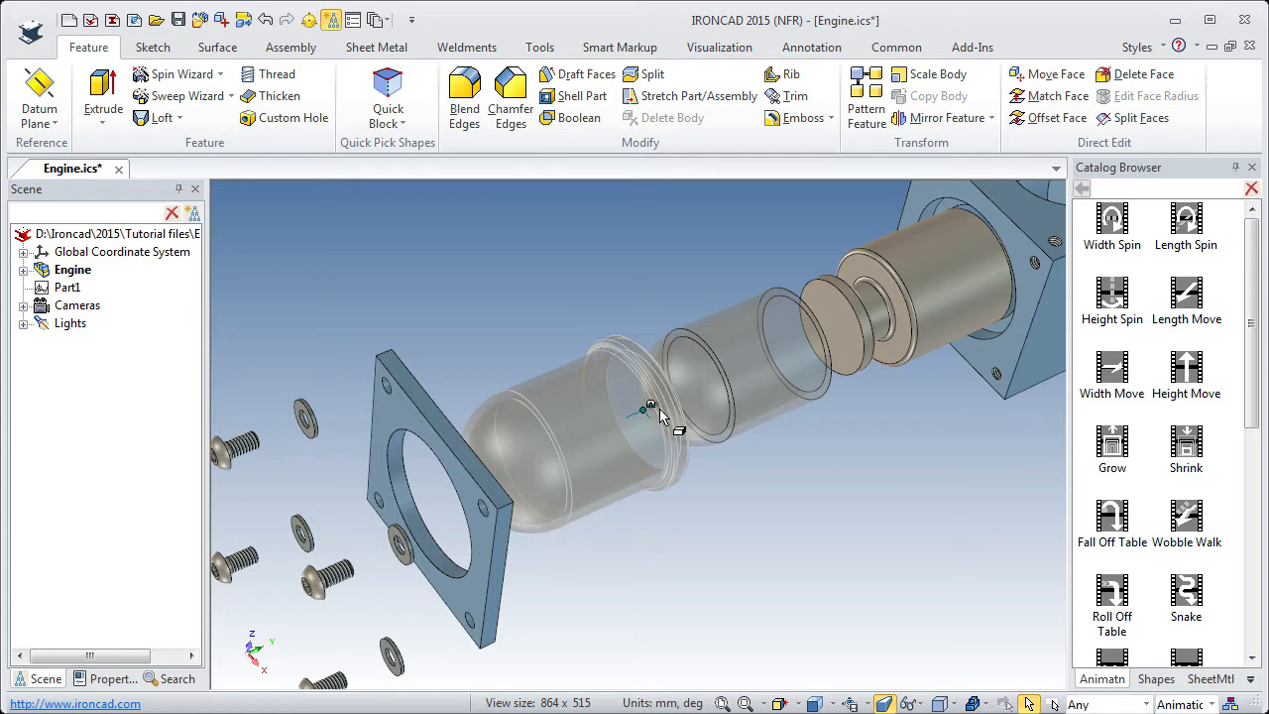
{"action": "left_click_drag", "start_coordinate": [1185, 366], "coordinate": [611, 416]}
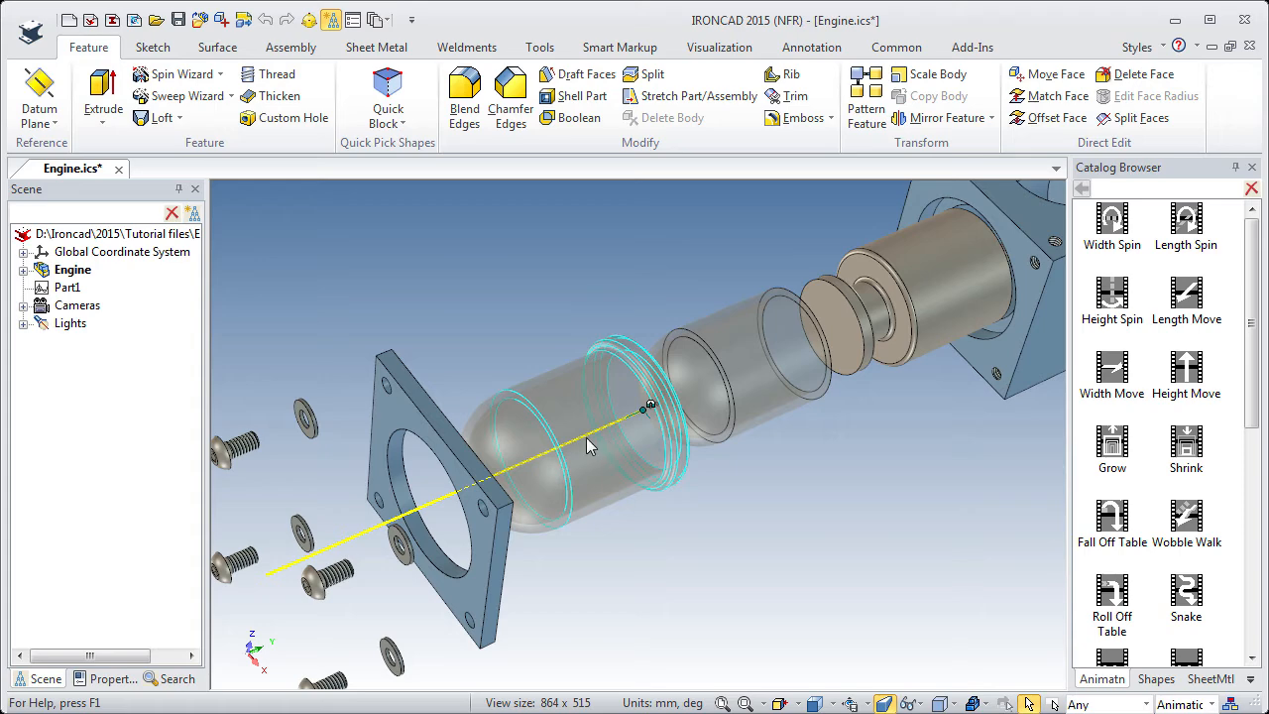
Rotate the flanged transparent cylinder's animation path 180 degrees with the TriBall so it points toward the housing block.
{"action": "left_click", "coordinate": [583, 439]}
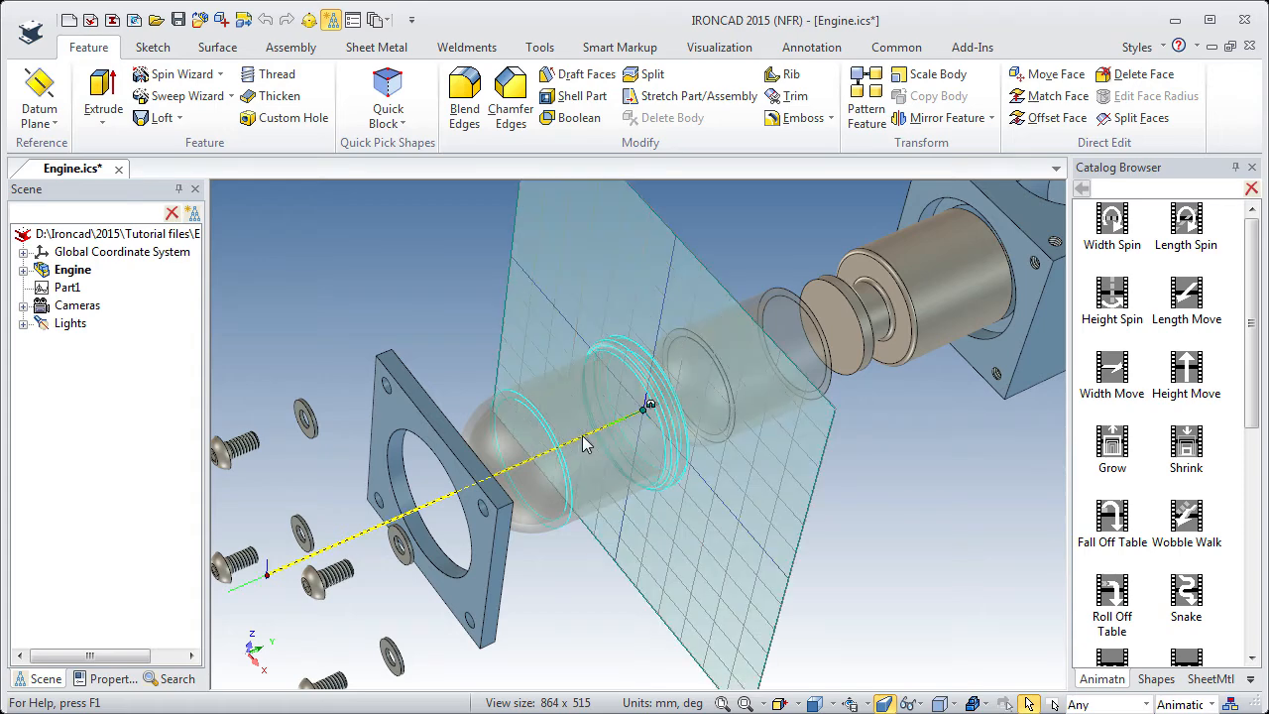
{"action": "key", "text": "F10"}
{"action": "left_click_drag", "start_coordinate": [717, 493], "coordinate": [661, 464]}
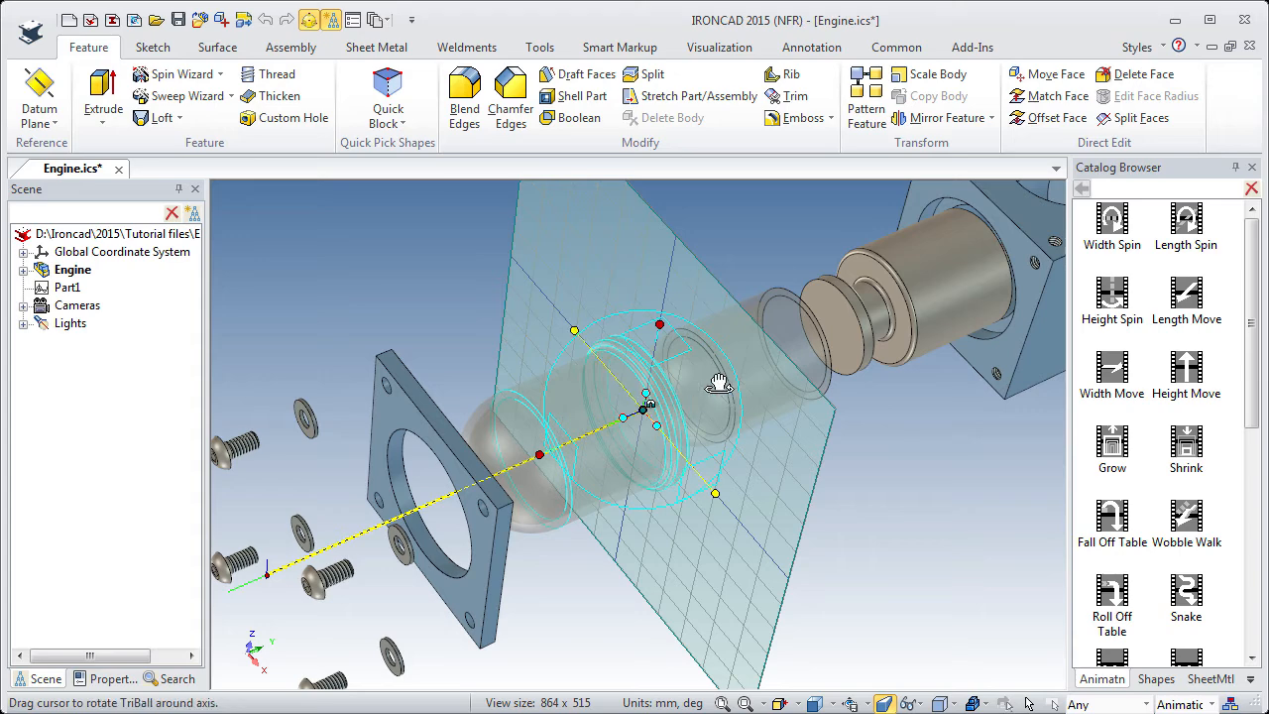
{"action": "left_click_drag", "start_coordinate": [715, 384], "coordinate": [726, 380]}
{"action": "left_click_drag", "start_coordinate": [727, 379], "coordinate": [728, 379]}
{"action": "type", "text": "180"}
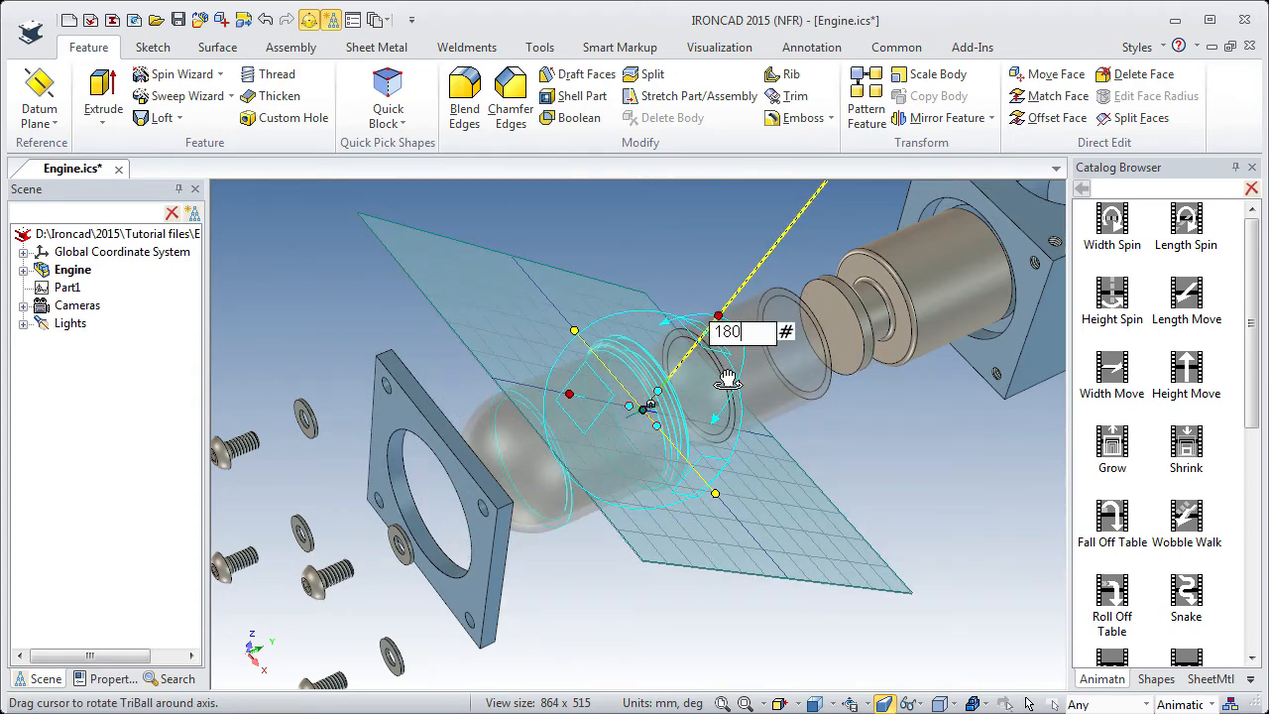
{"action": "key", "text": "Return"}
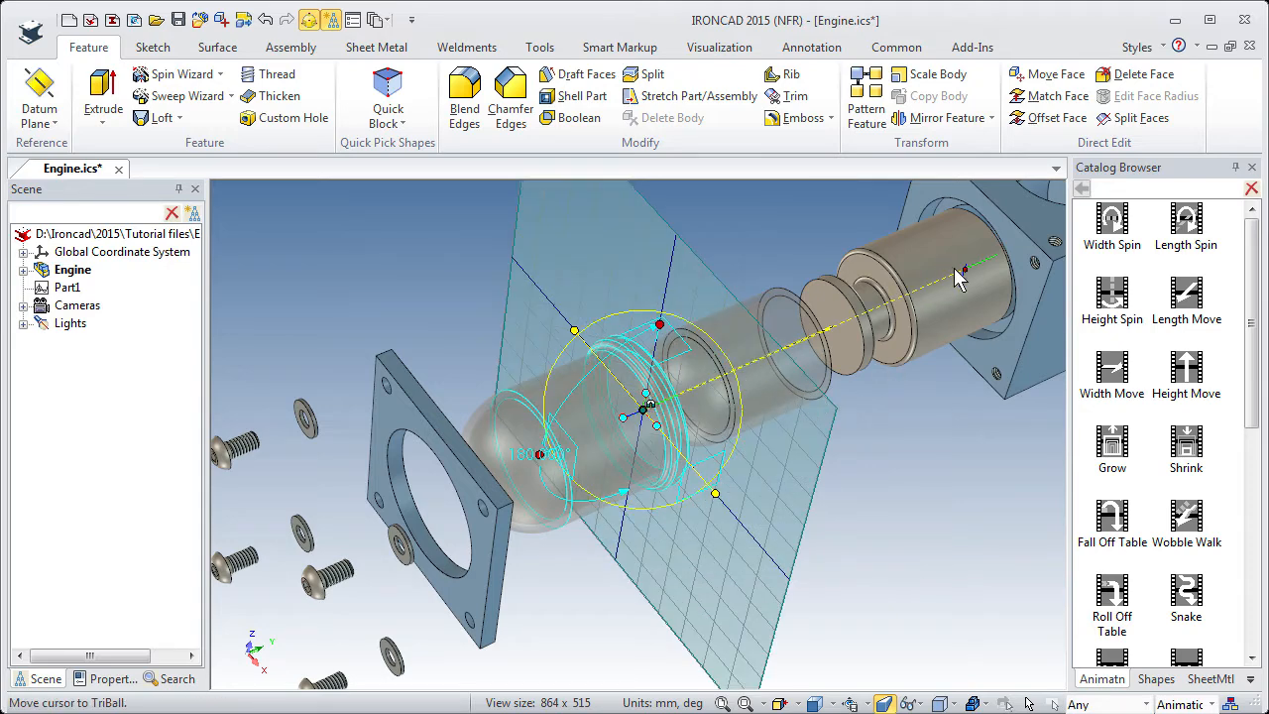
{"action": "key", "text": "F10"}
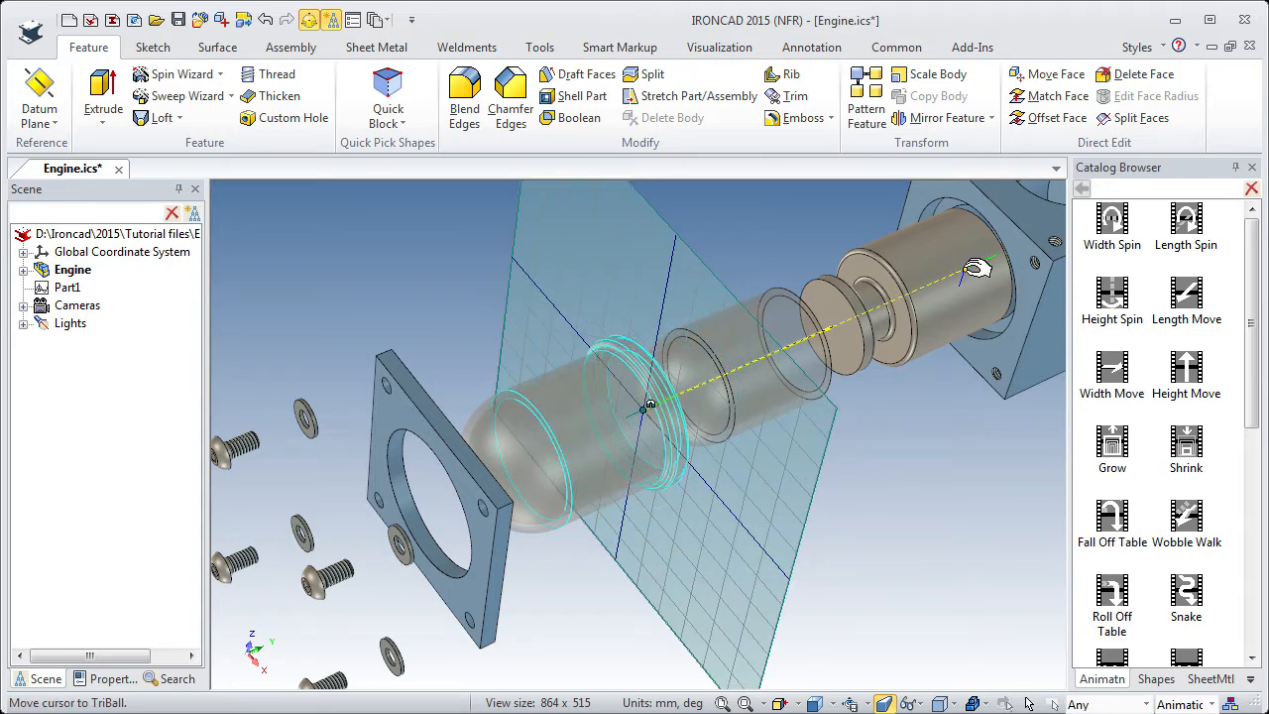
Move the end key of the flanged cylinder's path to the center point of the housing block's bore opening and finish editing the path.
{"action": "left_click", "coordinate": [969, 268]}
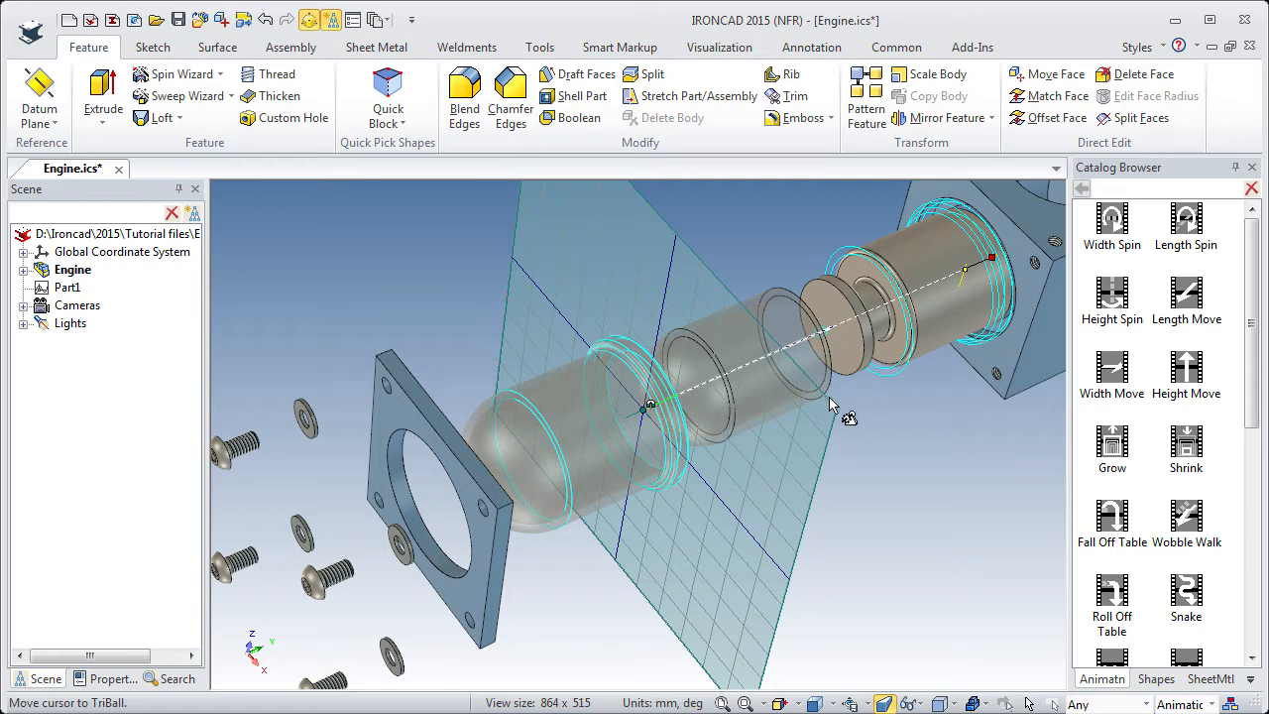
{"action": "middle_click_drag", "start_coordinate": [814, 414], "coordinate": [743, 444], "text": "shift"}
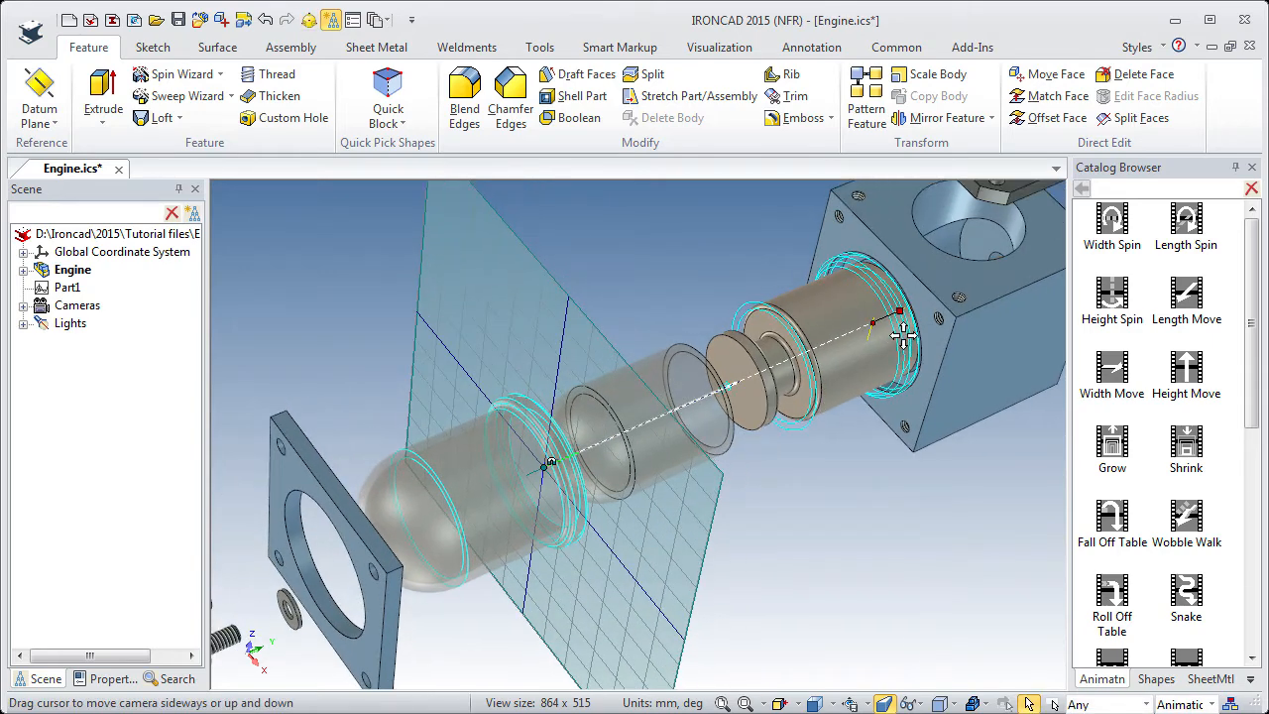
{"action": "key", "text": "F10"}
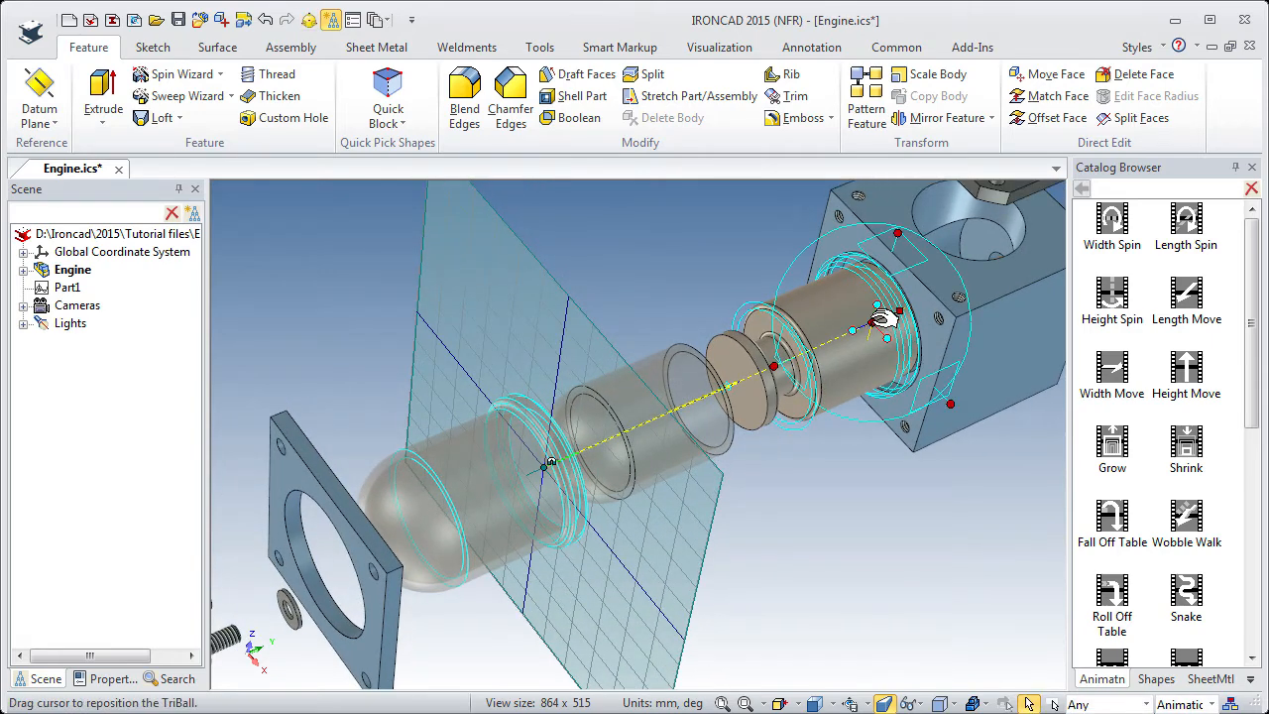
{"action": "scroll", "coordinate": [884, 321], "scroll_direction": "up", "scroll_amount": 5}
{"action": "scroll", "coordinate": [864, 330], "scroll_direction": "down", "scroll_amount": 1}
{"action": "scroll", "coordinate": [865, 338], "scroll_direction": "down", "scroll_amount": 3}
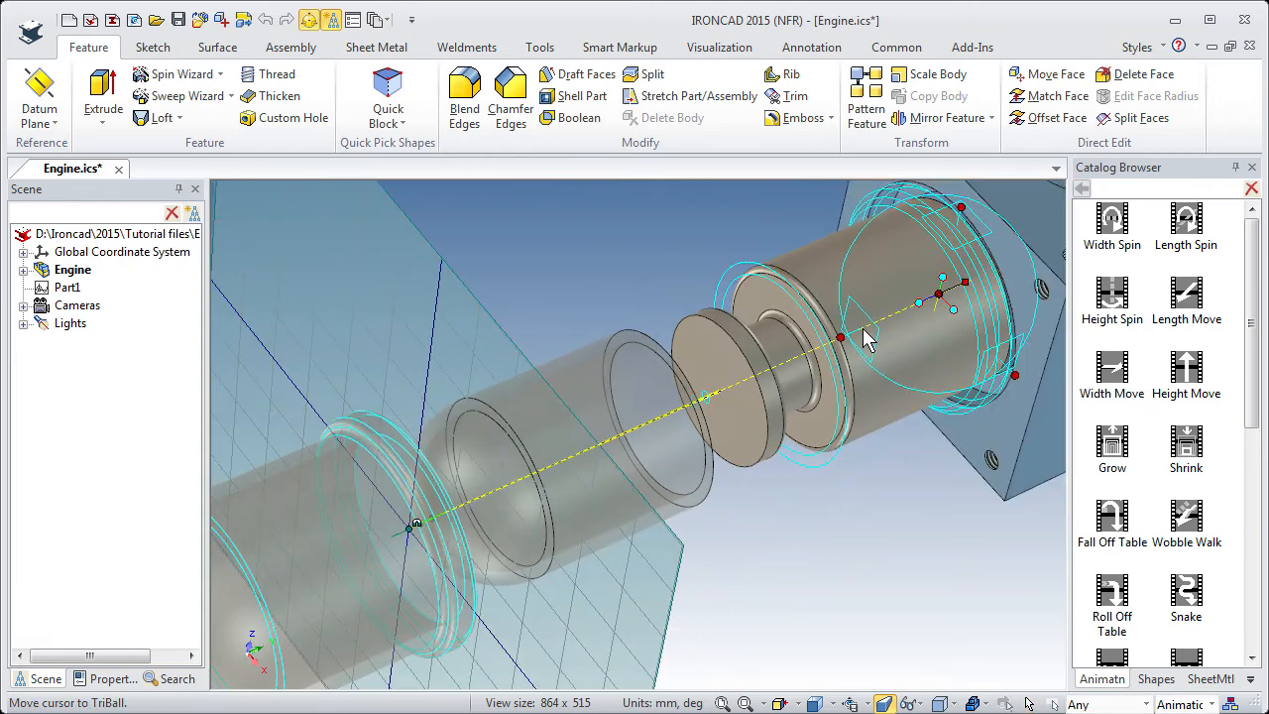
{"action": "right_click", "coordinate": [947, 295]}
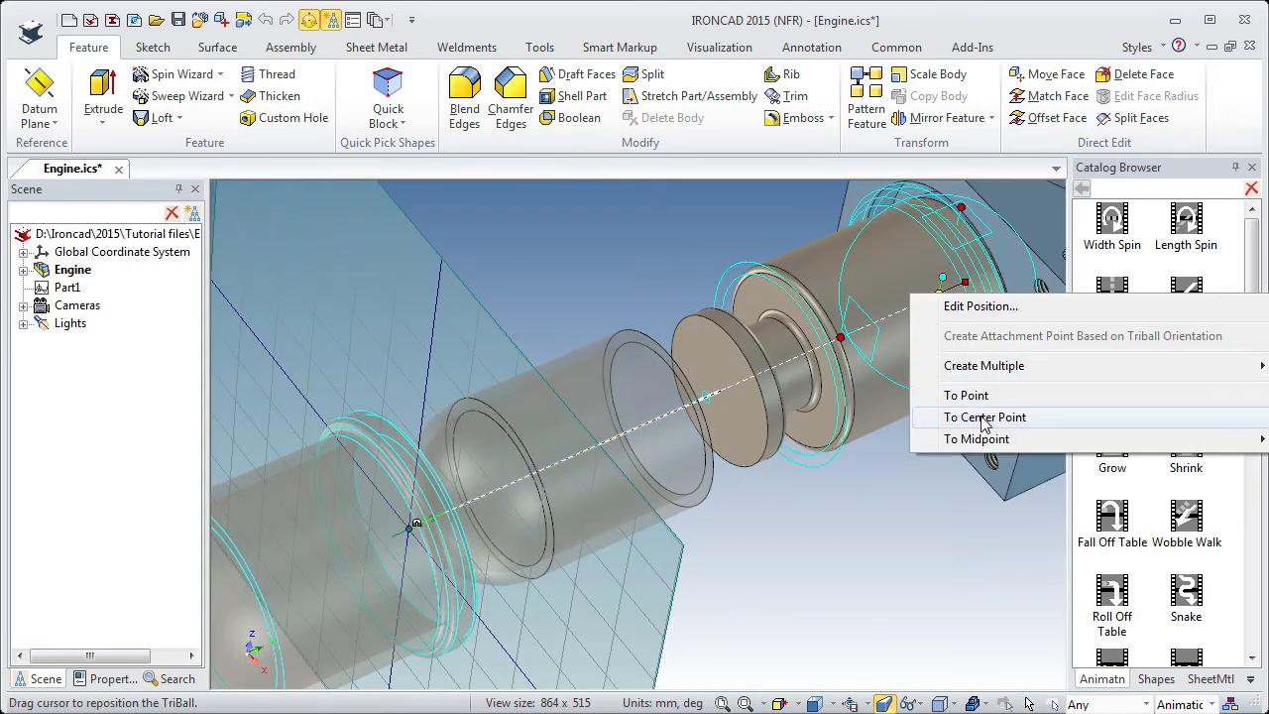
{"action": "left_click", "coordinate": [985, 419]}
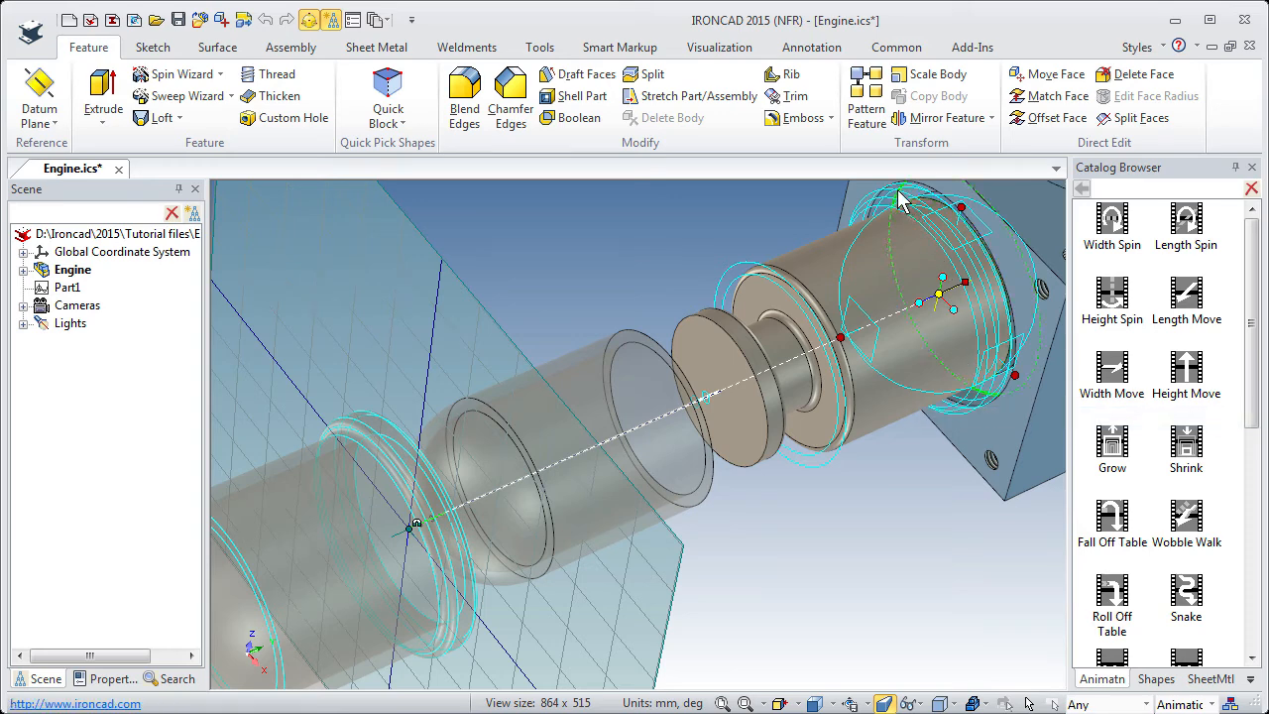
{"action": "left_click", "coordinate": [899, 201]}
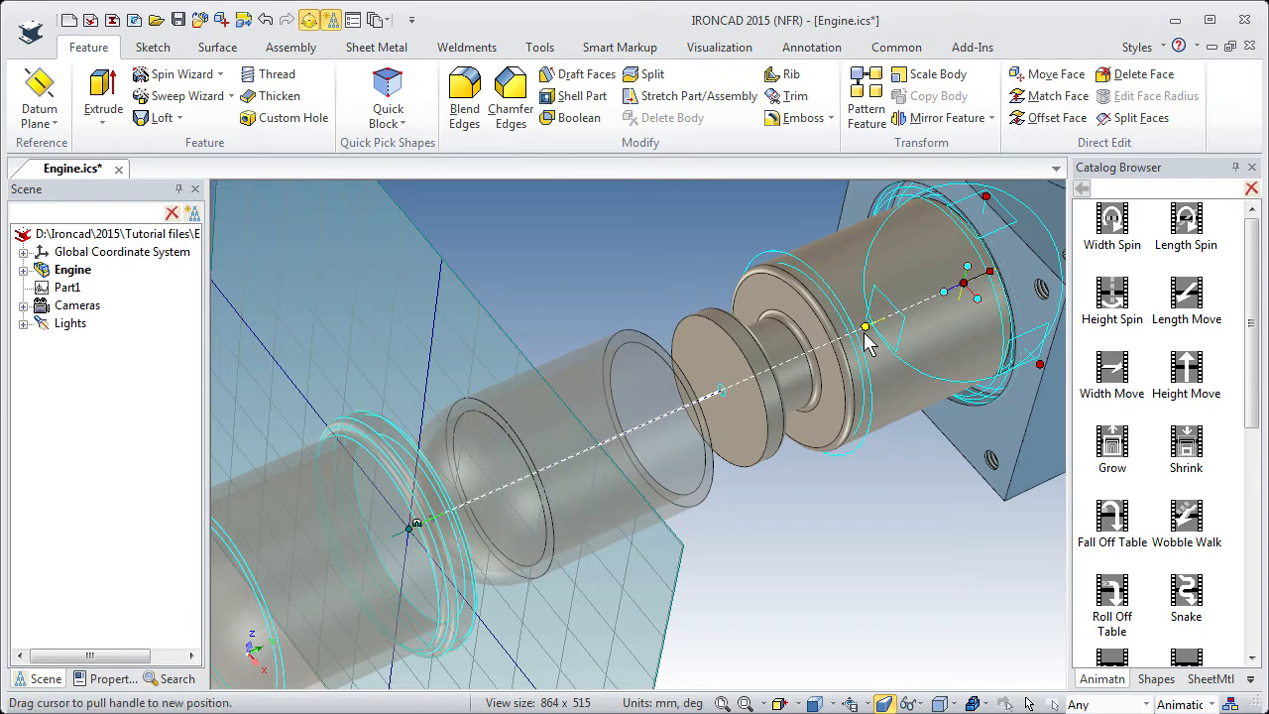
{"action": "key", "text": "F10"}
{"action": "left_click", "coordinate": [865, 504]}
Apply the Height Move animation to the square flange plate.
{"action": "scroll", "coordinate": [748, 465], "scroll_direction": "down", "scroll_amount": 4}
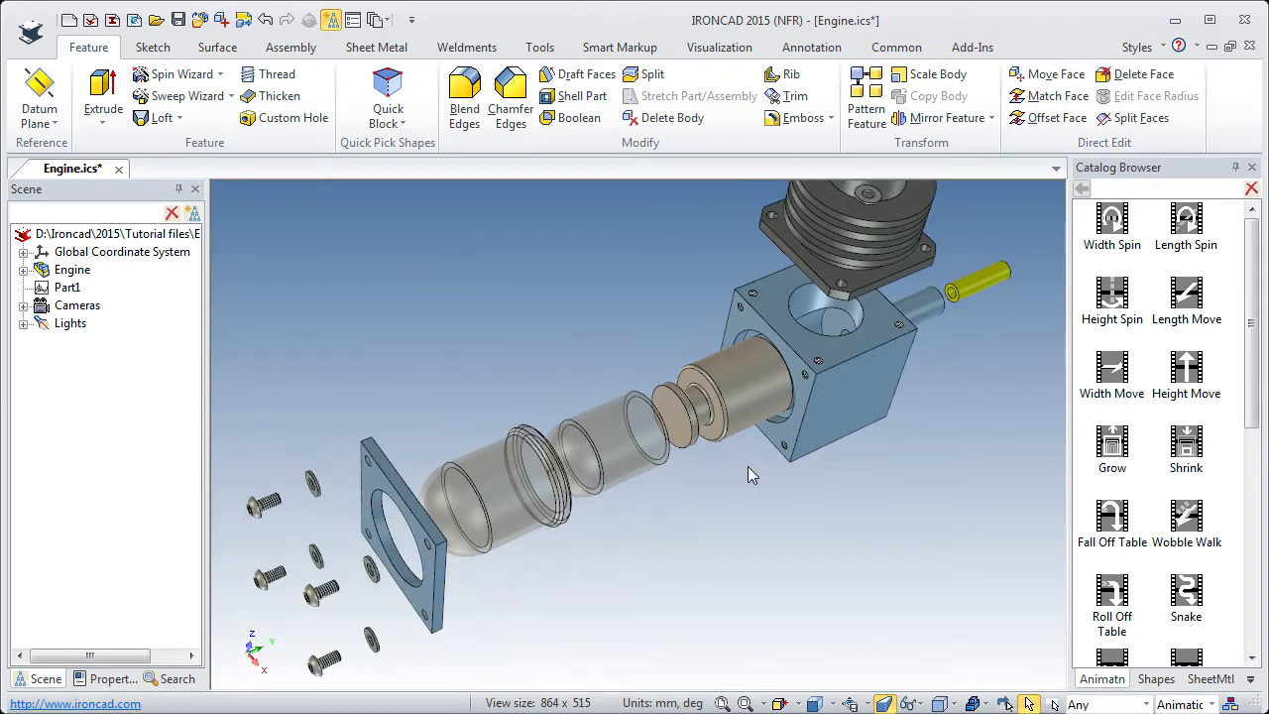
{"action": "middle_click_drag", "start_coordinate": [747, 466], "coordinate": [535, 458]}
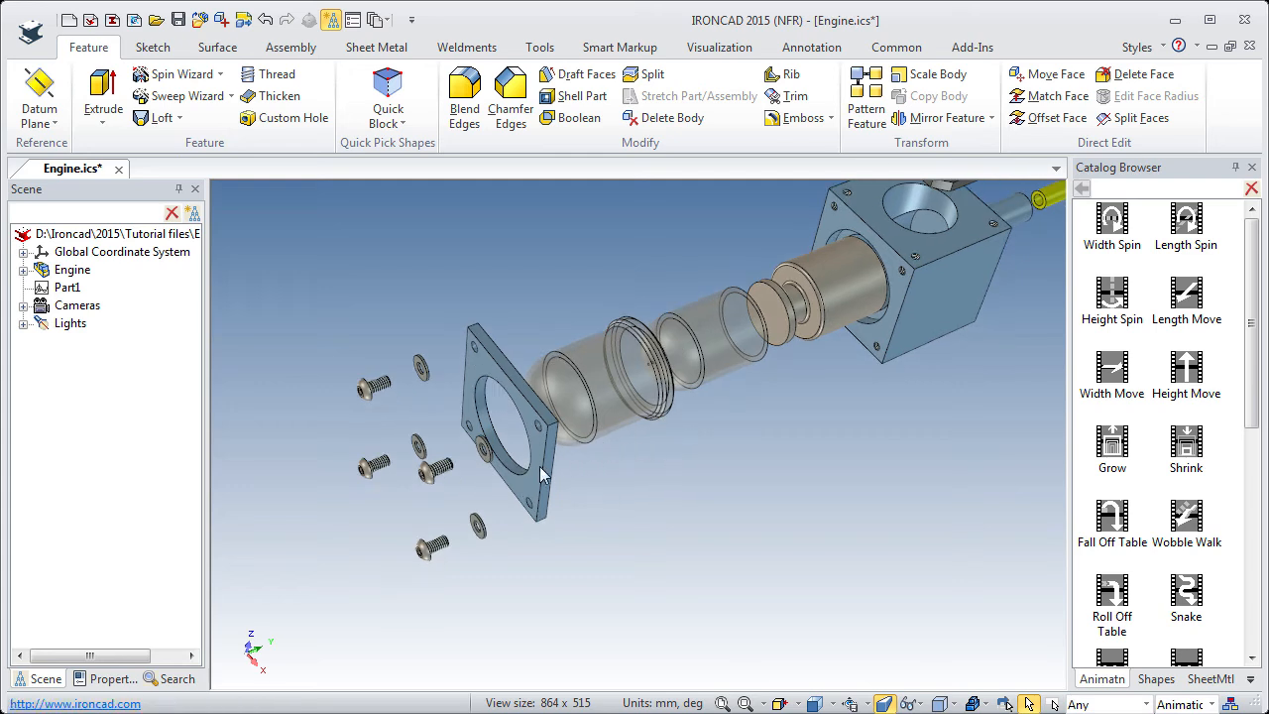
{"action": "left_click", "coordinate": [539, 466]}
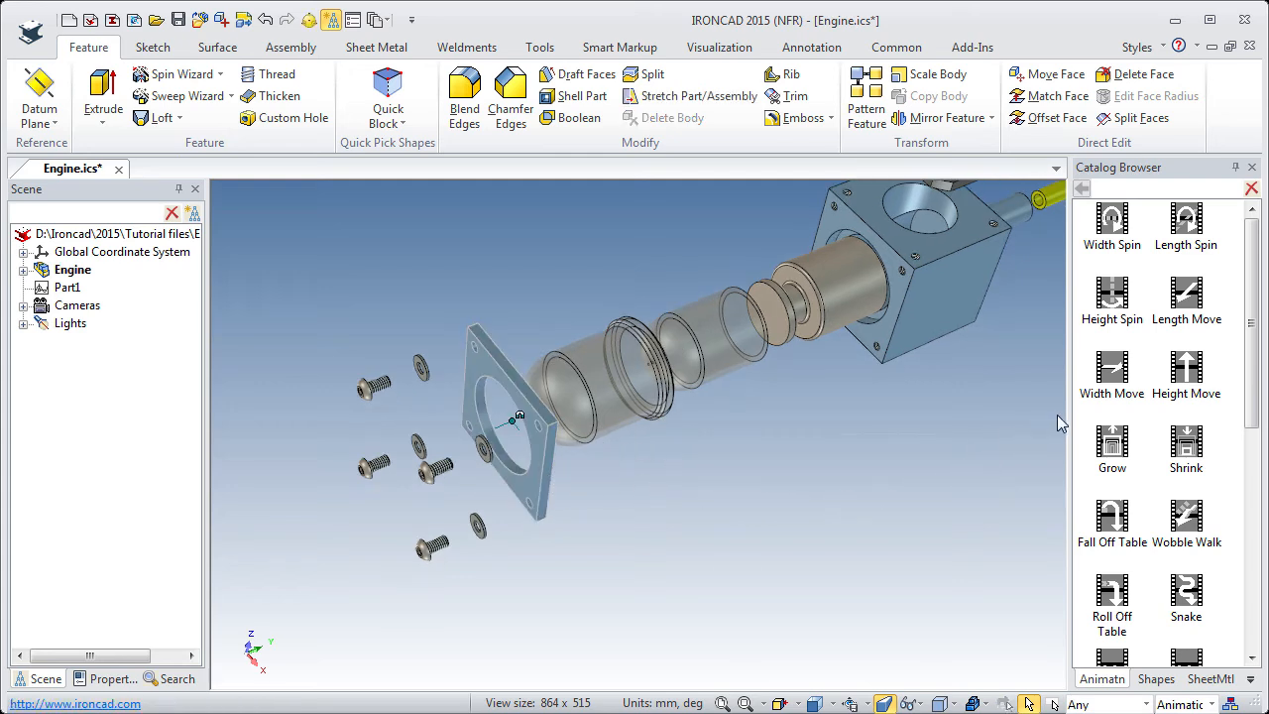
{"action": "left_click_drag", "start_coordinate": [1182, 364], "coordinate": [538, 468]}
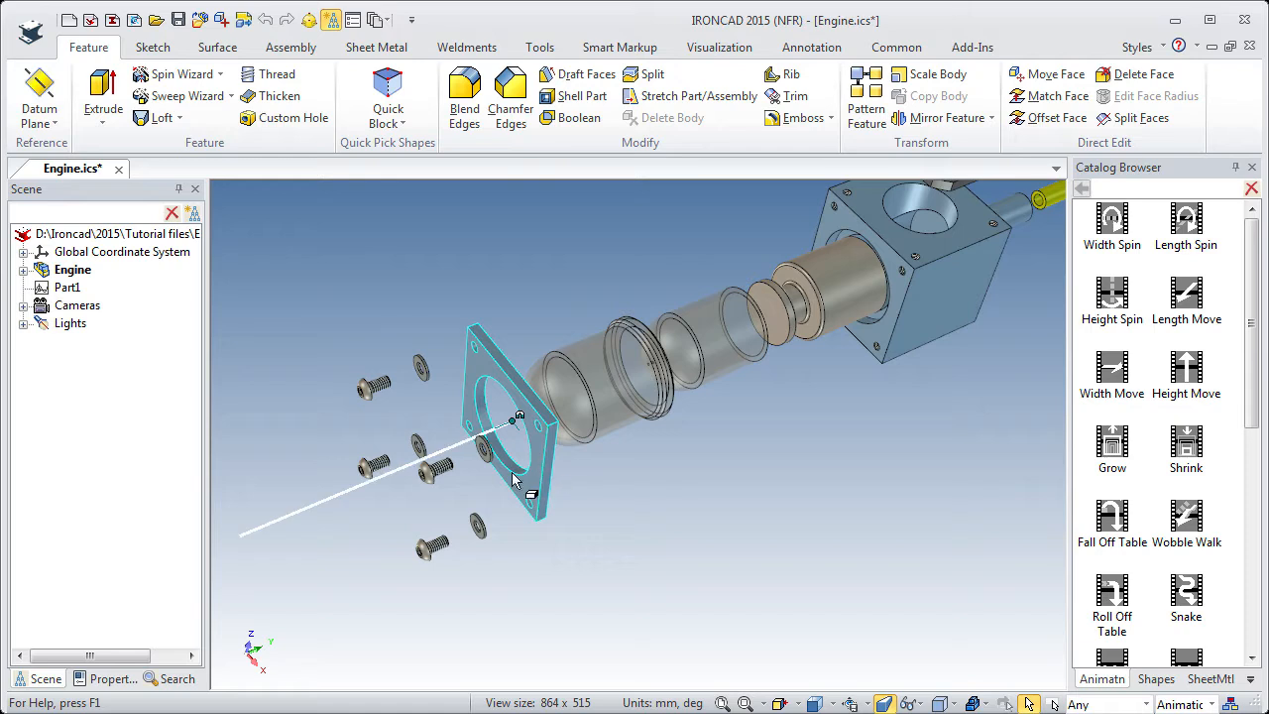
Rotate the square plate's animation path 180 degrees with the TriBall so it points toward the housing block.
{"action": "left_click", "coordinate": [352, 497]}
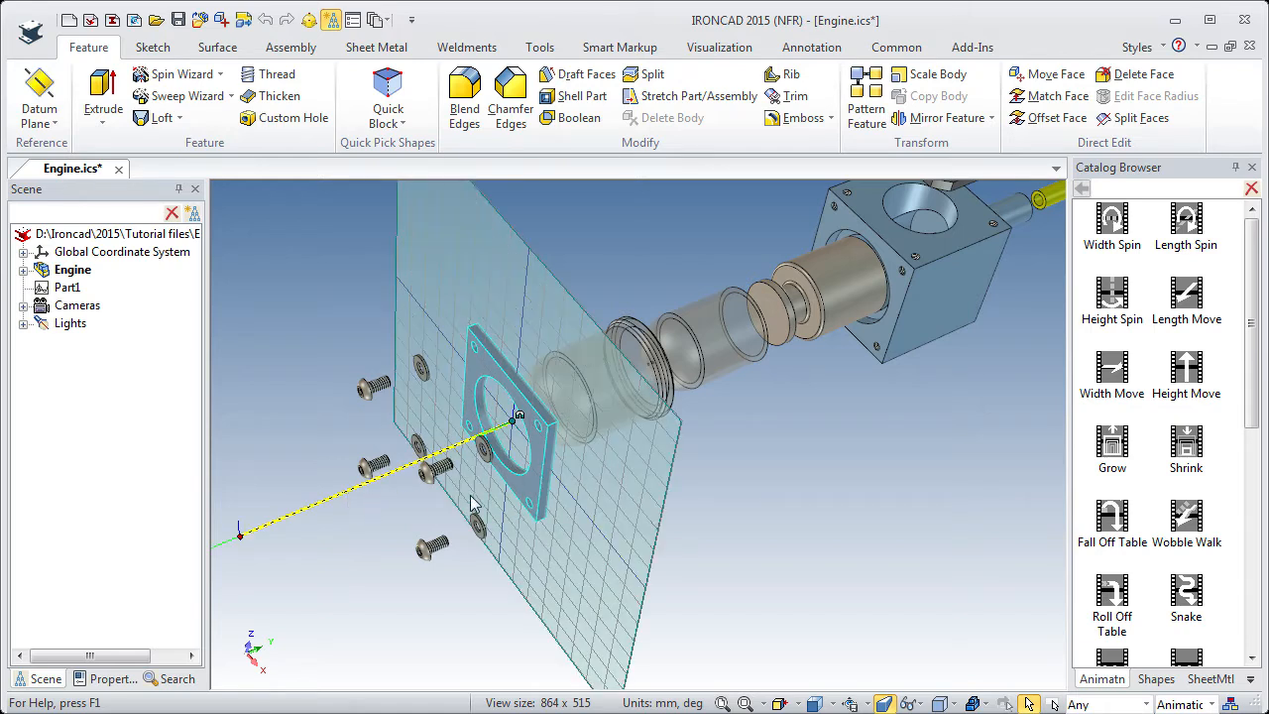
{"action": "key", "text": "F10"}
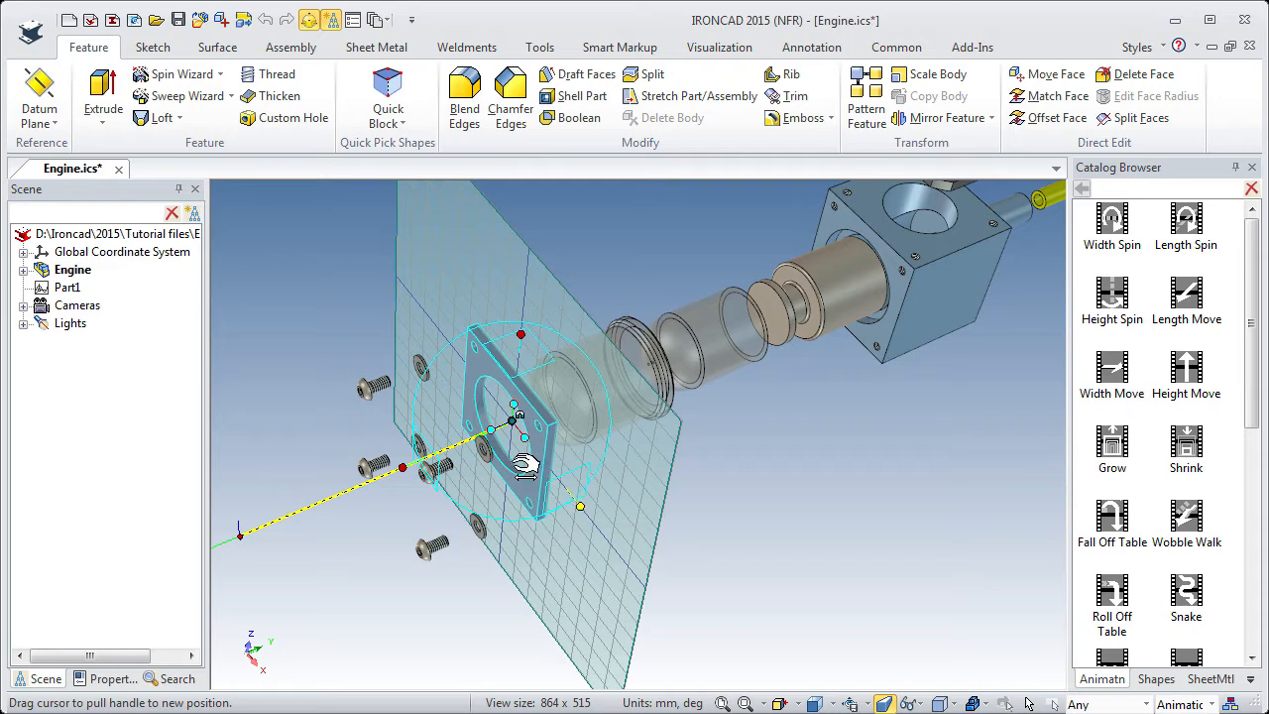
{"action": "left_click_drag", "start_coordinate": [567, 403], "coordinate": [609, 386]}
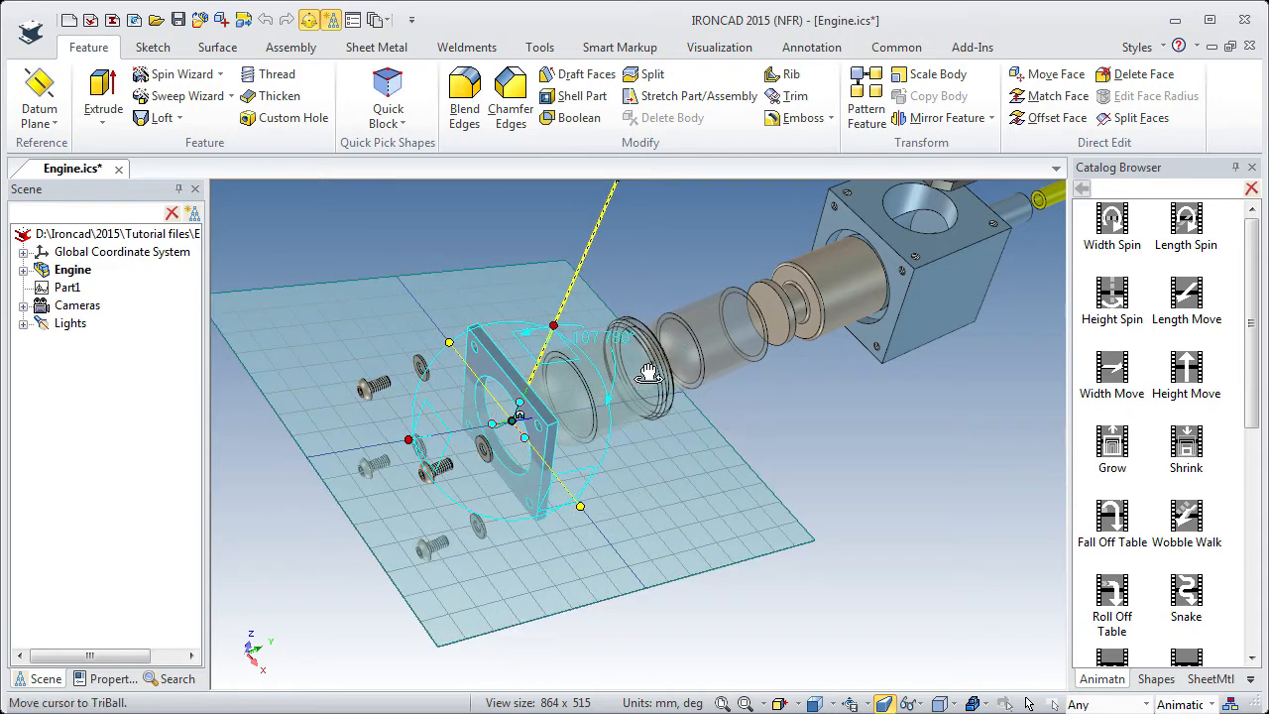
{"action": "left_click", "coordinate": [620, 336]}
{"action": "type", "text": "180"}
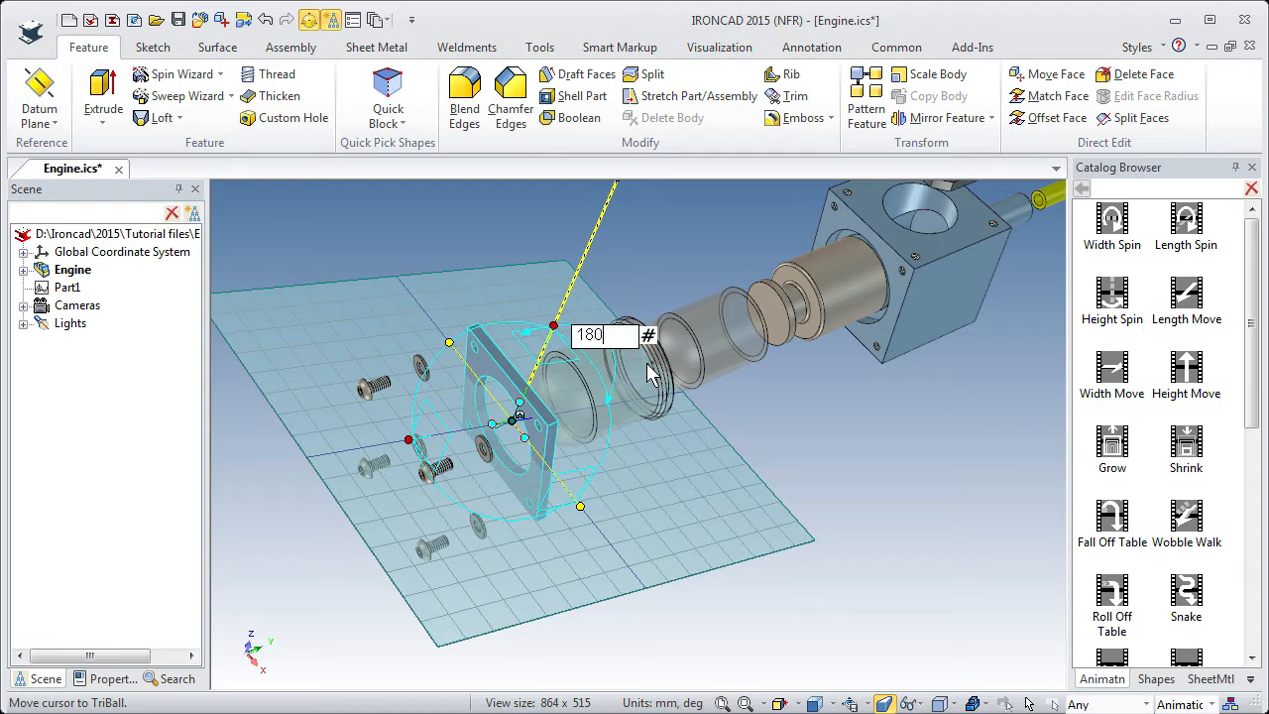
{"action": "key", "text": "Return"}
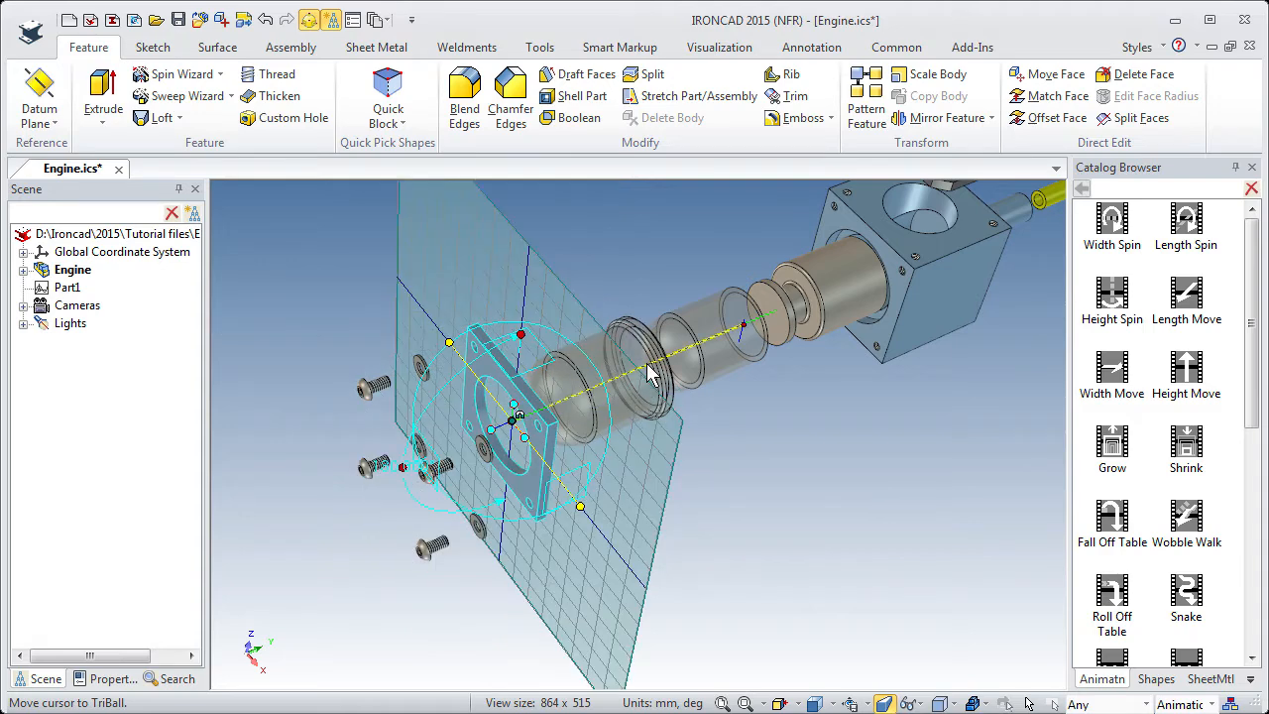
Move the end key of the square plate's path to the center point of the housing bore opening and finish editing the path.
{"action": "left_click", "coordinate": [744, 323]}
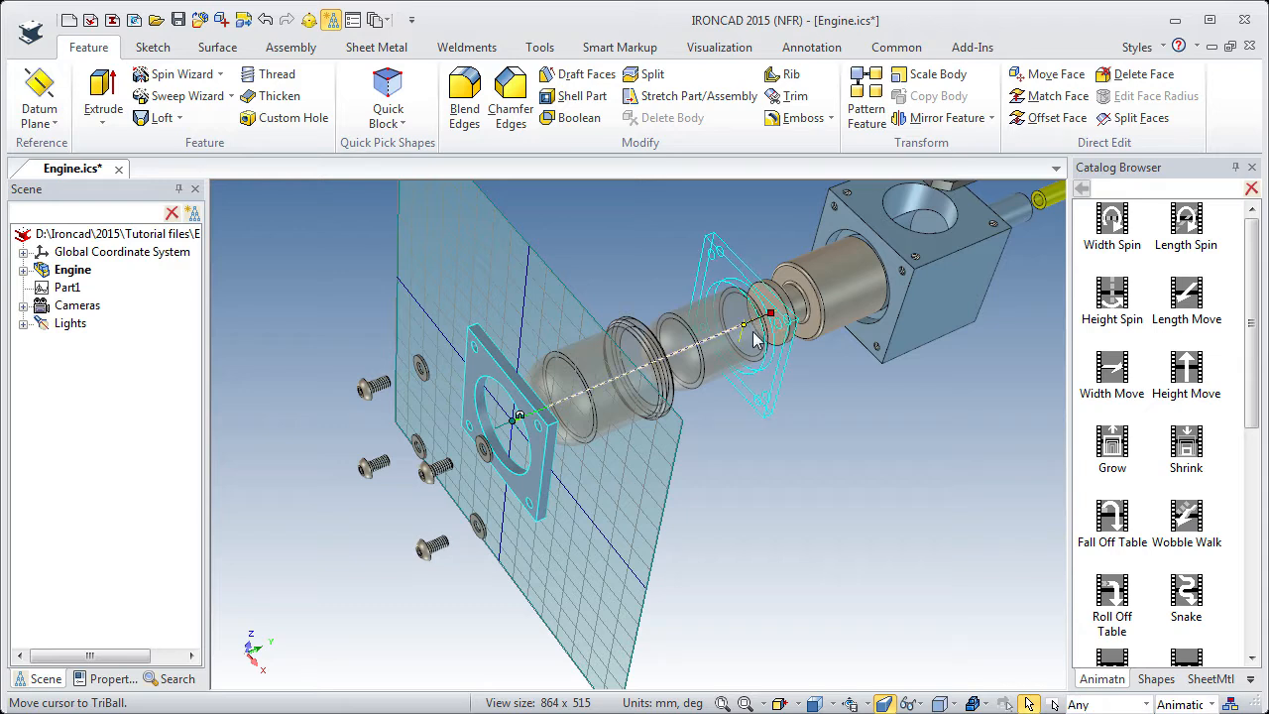
{"action": "left_click", "coordinate": [745, 328]}
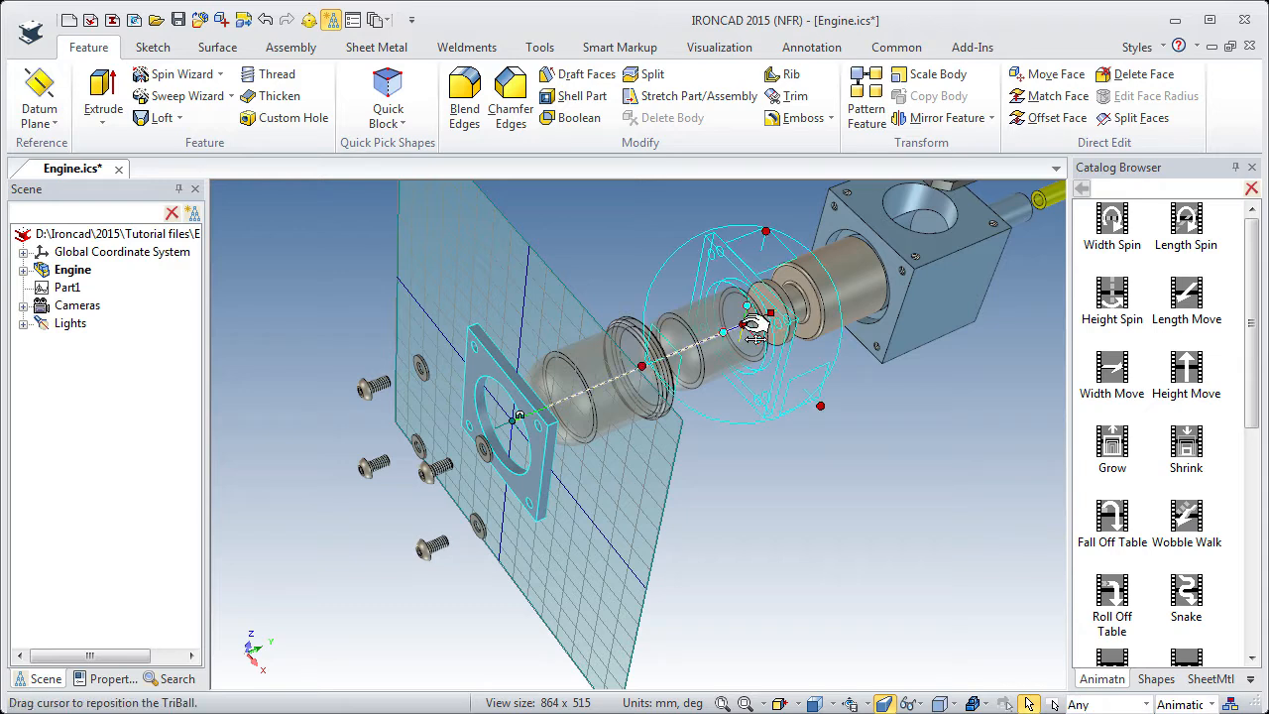
{"action": "right_click", "coordinate": [751, 323]}
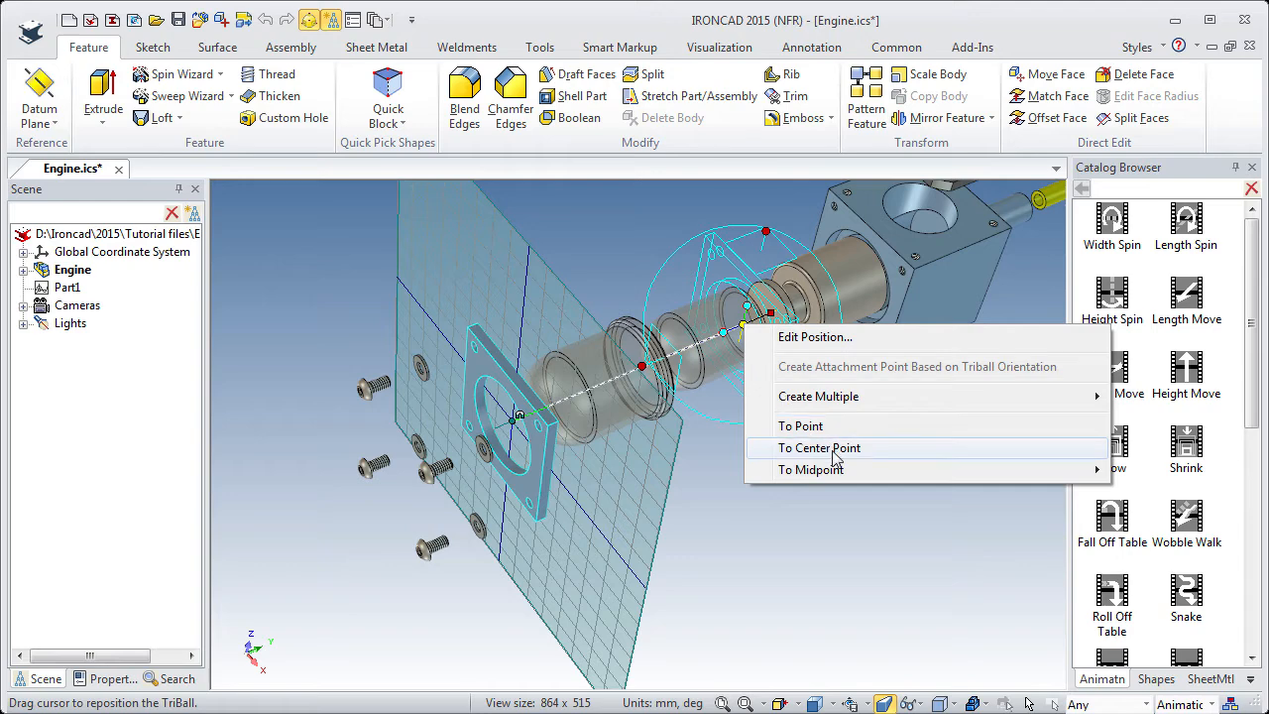
{"action": "left_click", "coordinate": [885, 337]}
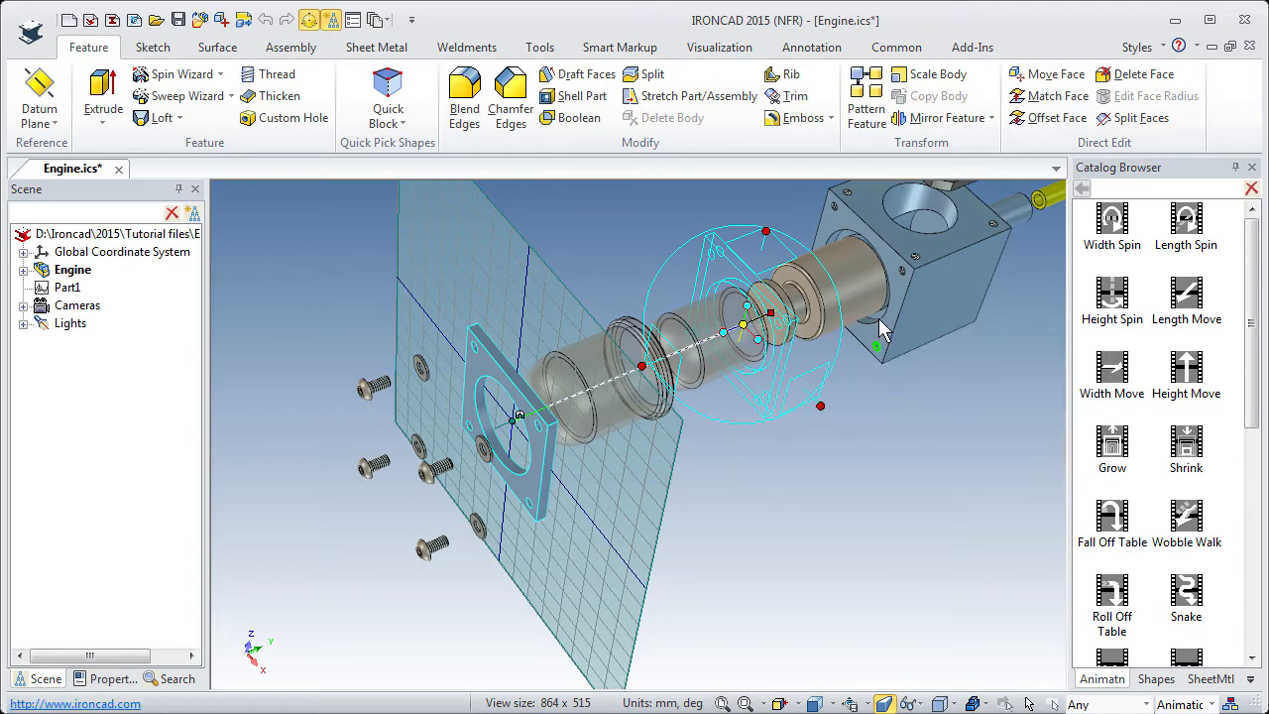
{"action": "left_click", "coordinate": [882, 332]}
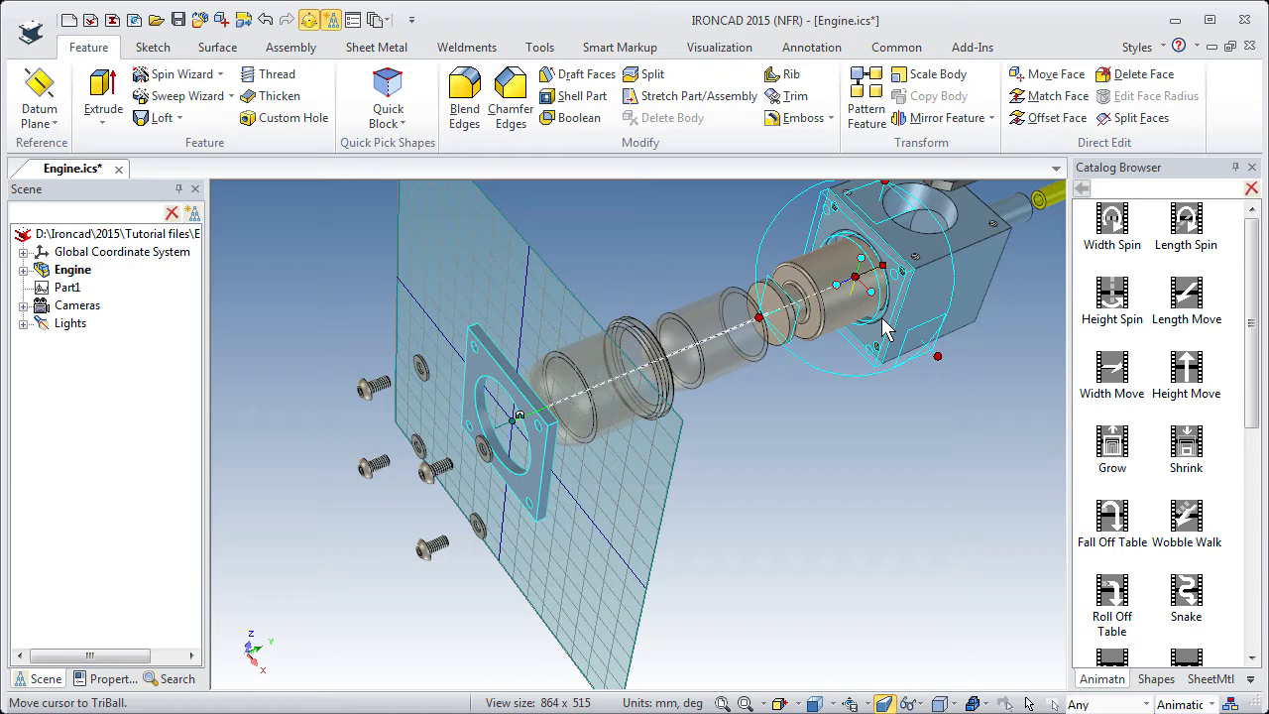
{"action": "key", "text": "F10"}
{"action": "left_click", "coordinate": [568, 465]}
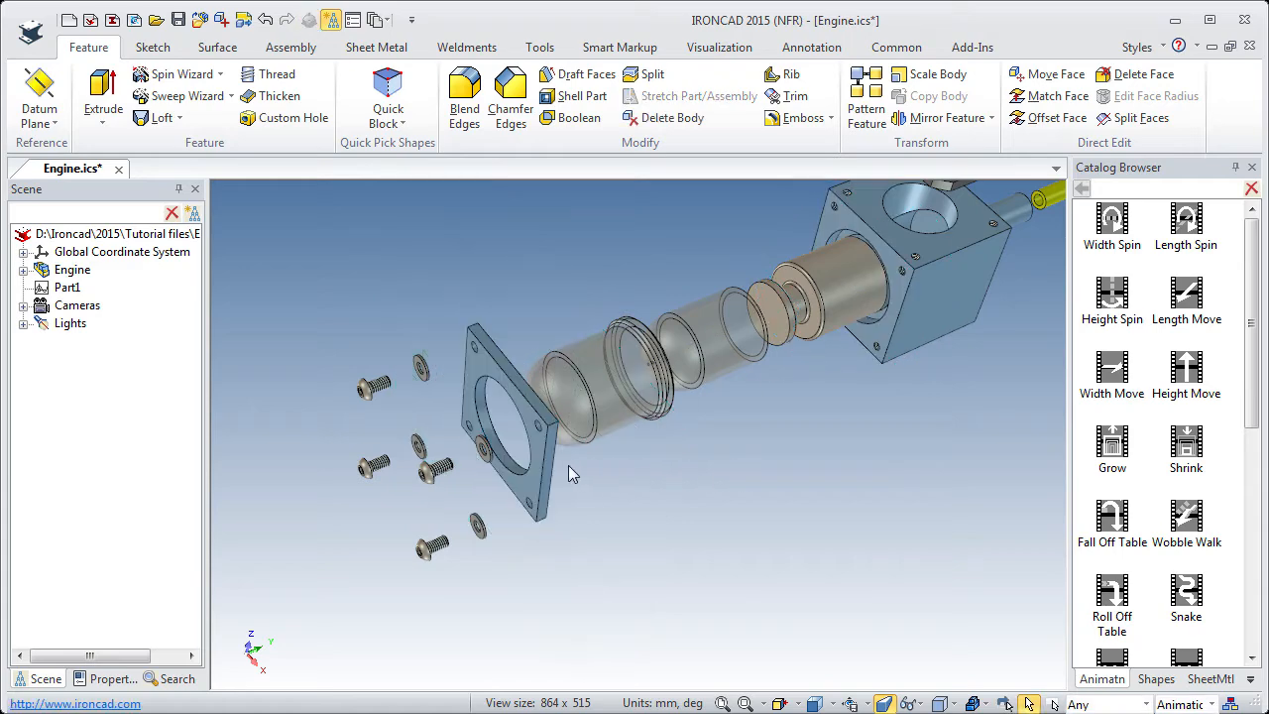
Apply the Height Move animation to the washer closest to the square flange plate.
{"action": "scroll", "coordinate": [493, 470], "scroll_direction": "up", "scroll_amount": 1}
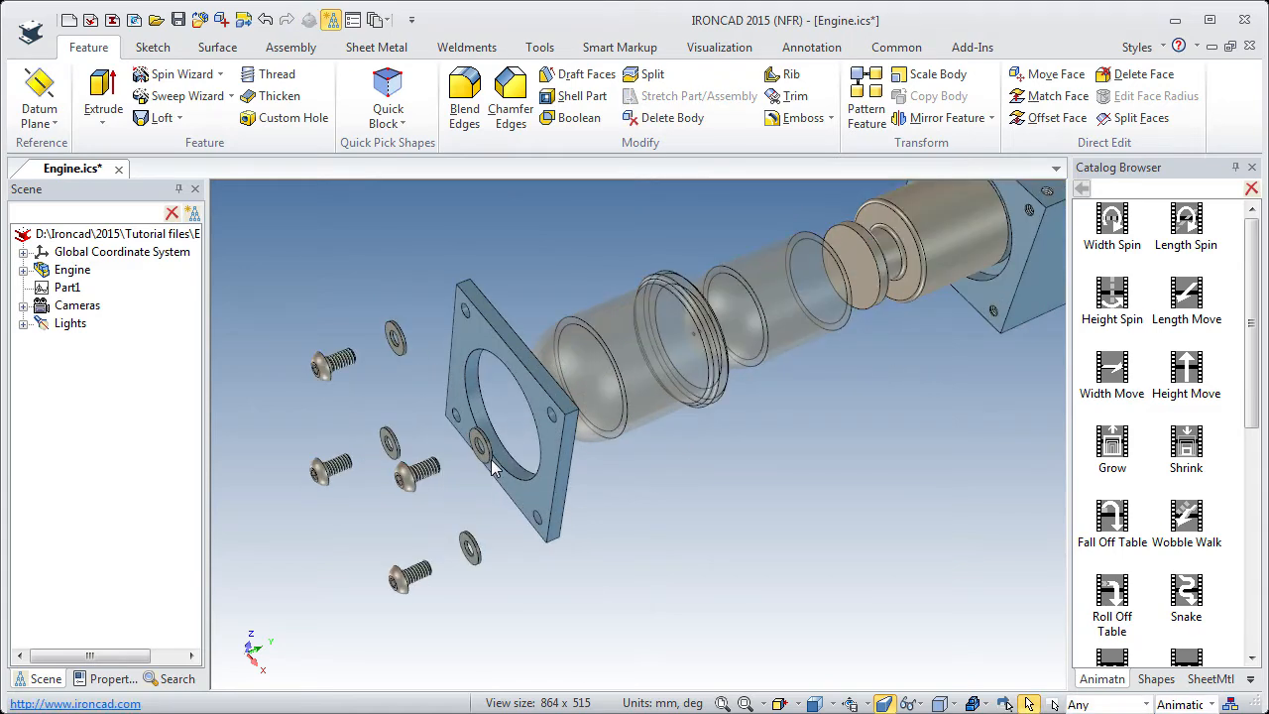
{"action": "middle_click_drag", "start_coordinate": [493, 470], "coordinate": [363, 533]}
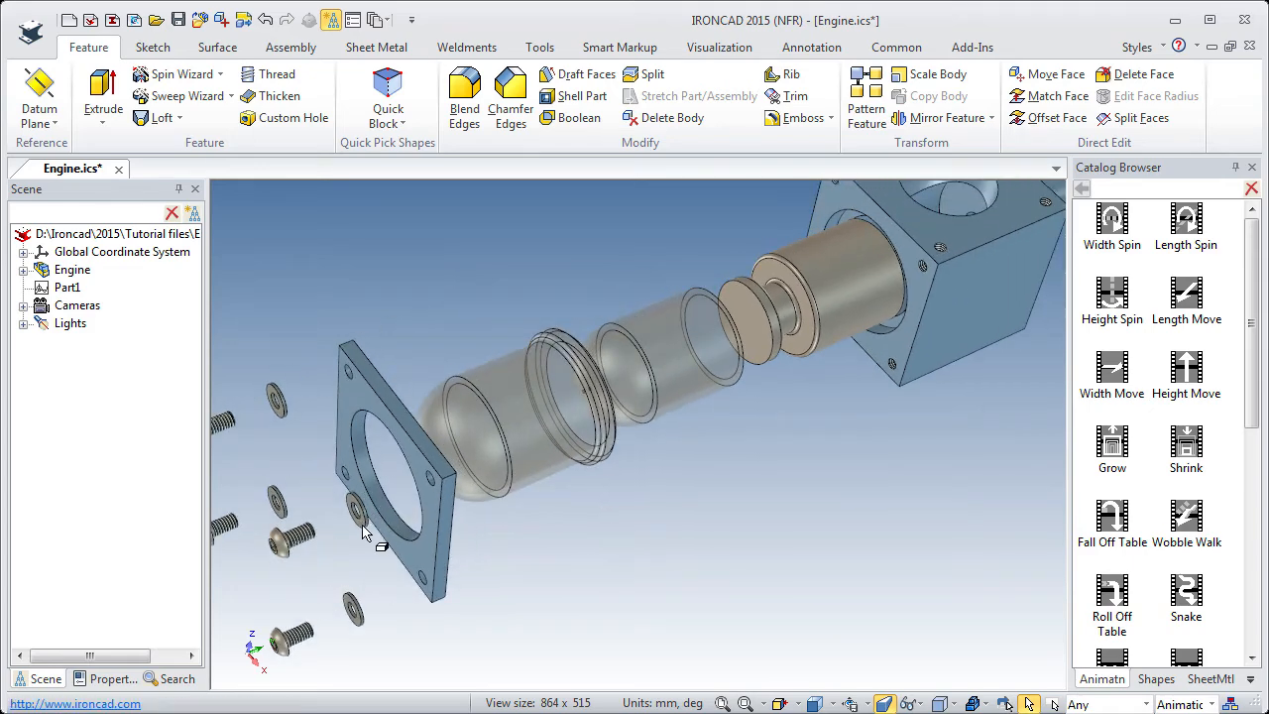
{"action": "left_click", "coordinate": [363, 525]}
{"action": "mouse_move", "coordinate": [1190, 369]}
{"action": "left_mouse_down"}
{"action": "mouse_move", "coordinate": [1089, 402]}
{"action": "mouse_move", "coordinate": [360, 510]}
{"action": "mouse_move", "coordinate": [332, 528]}
{"action": "left_mouse_up"}
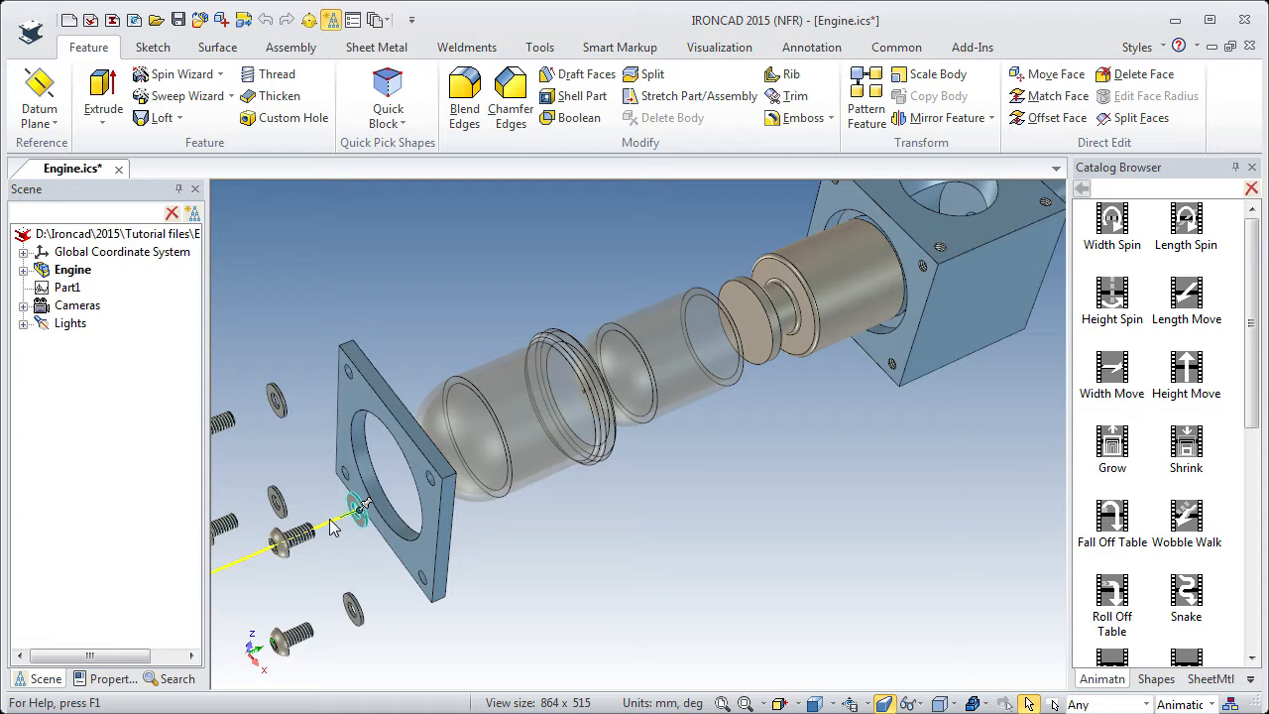
Rotate the washer's animation path 180 degrees with the TriBall so it points toward the housing block.
{"action": "left_click", "coordinate": [329, 520]}
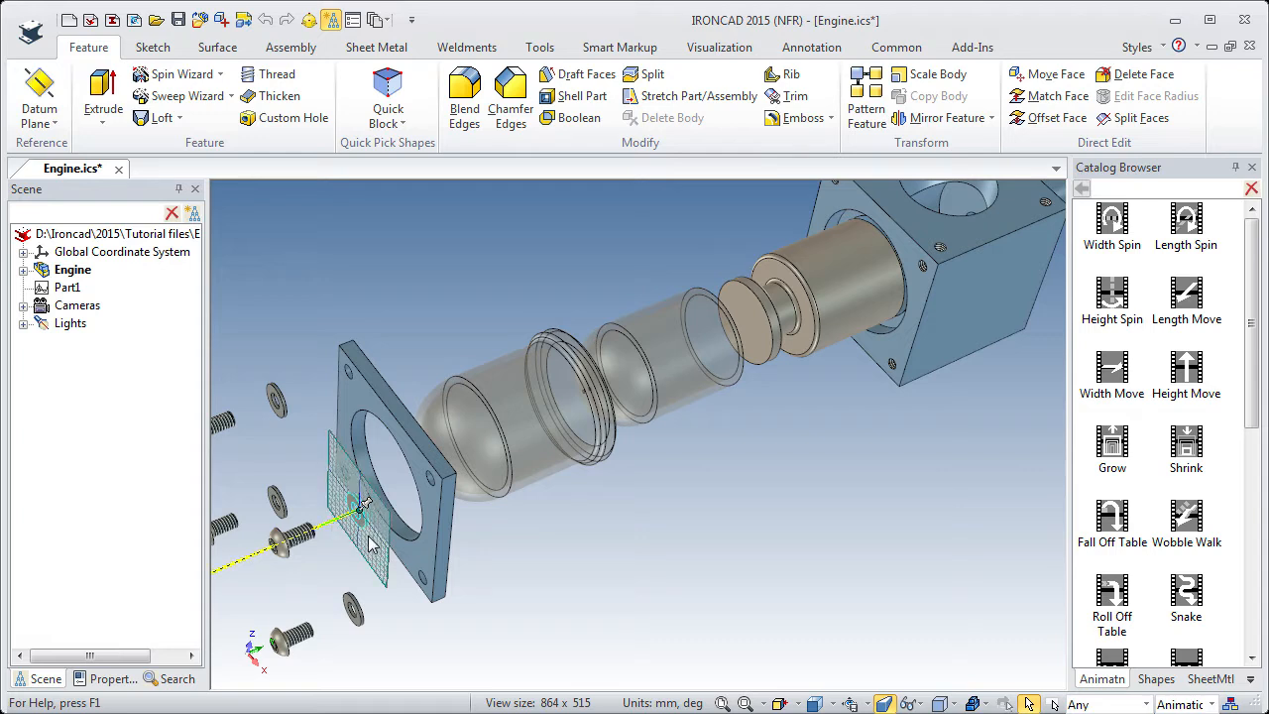
{"action": "key", "text": "F10"}
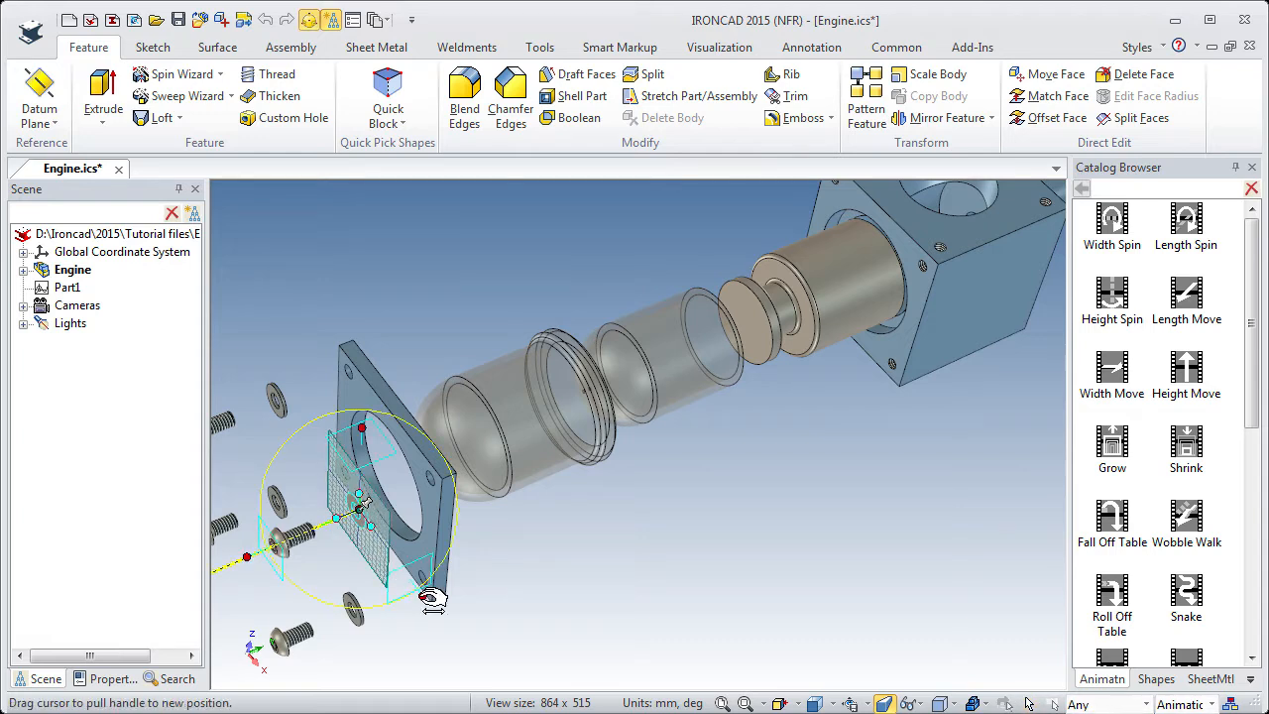
{"action": "left_click_drag", "start_coordinate": [358, 568], "coordinate": [502, 477]}
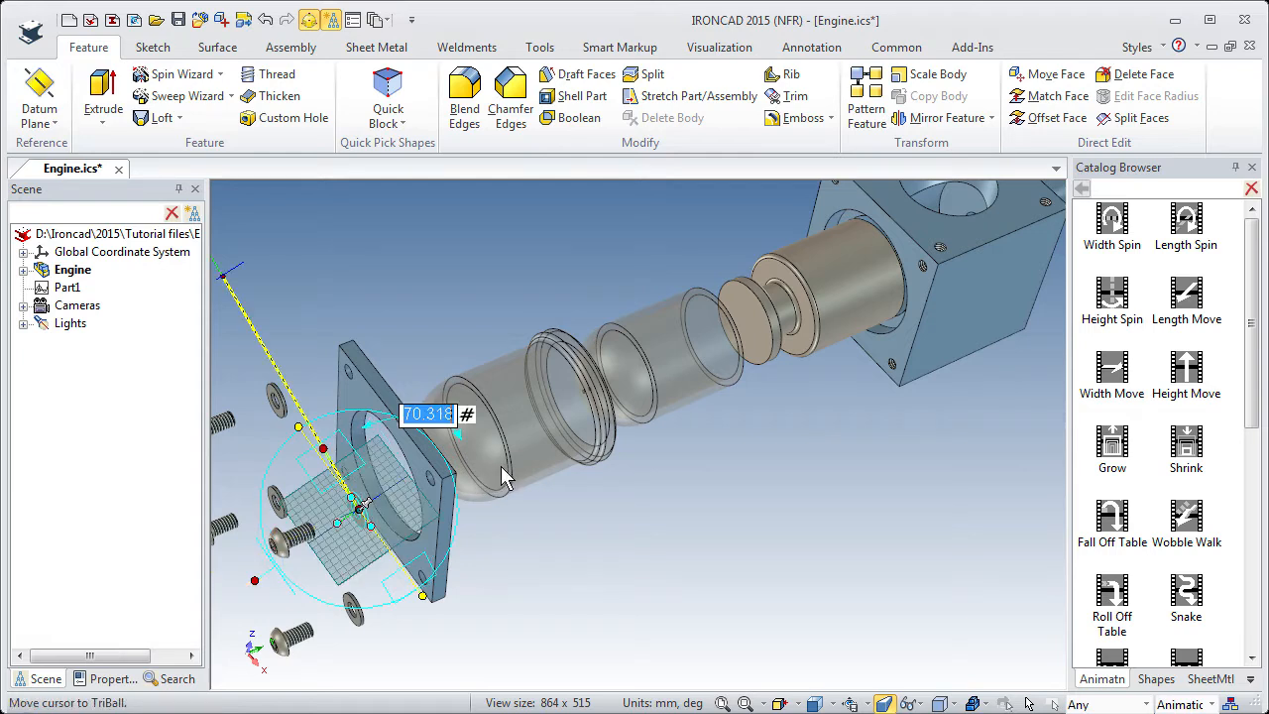
{"action": "type", "text": "180"}
{"action": "key", "text": "Return"}
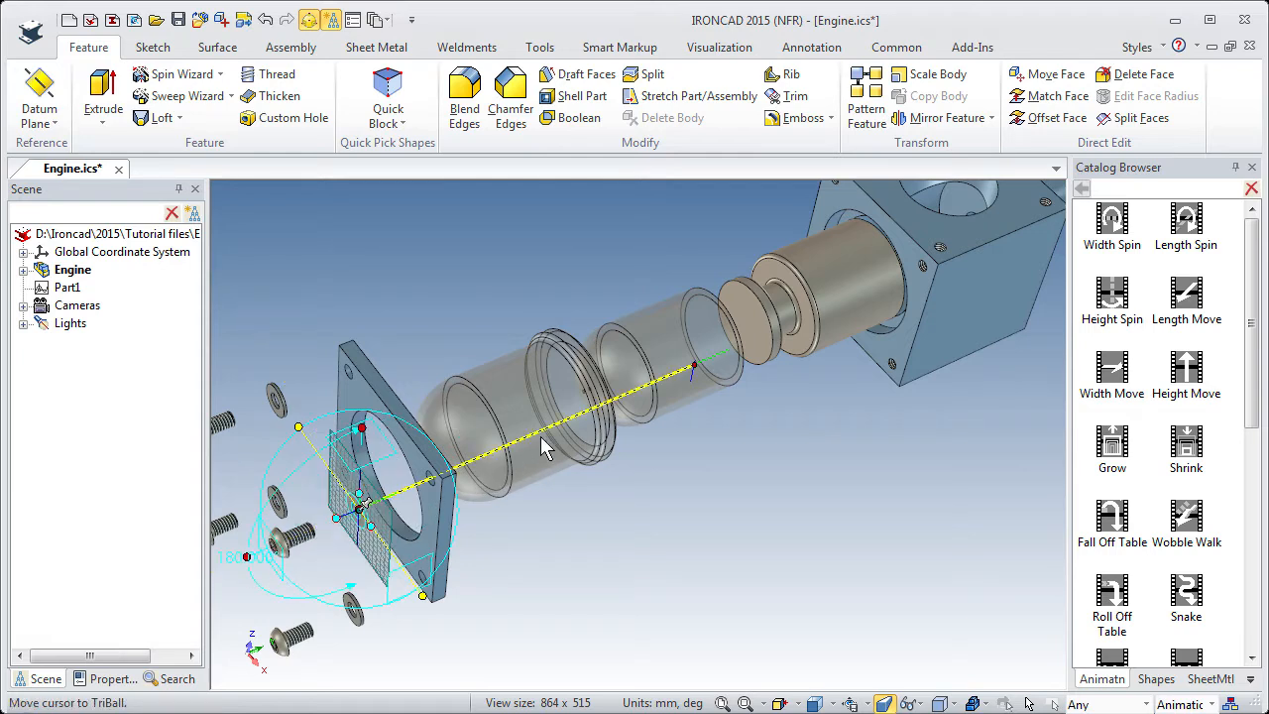
{"action": "key", "text": "F10"}
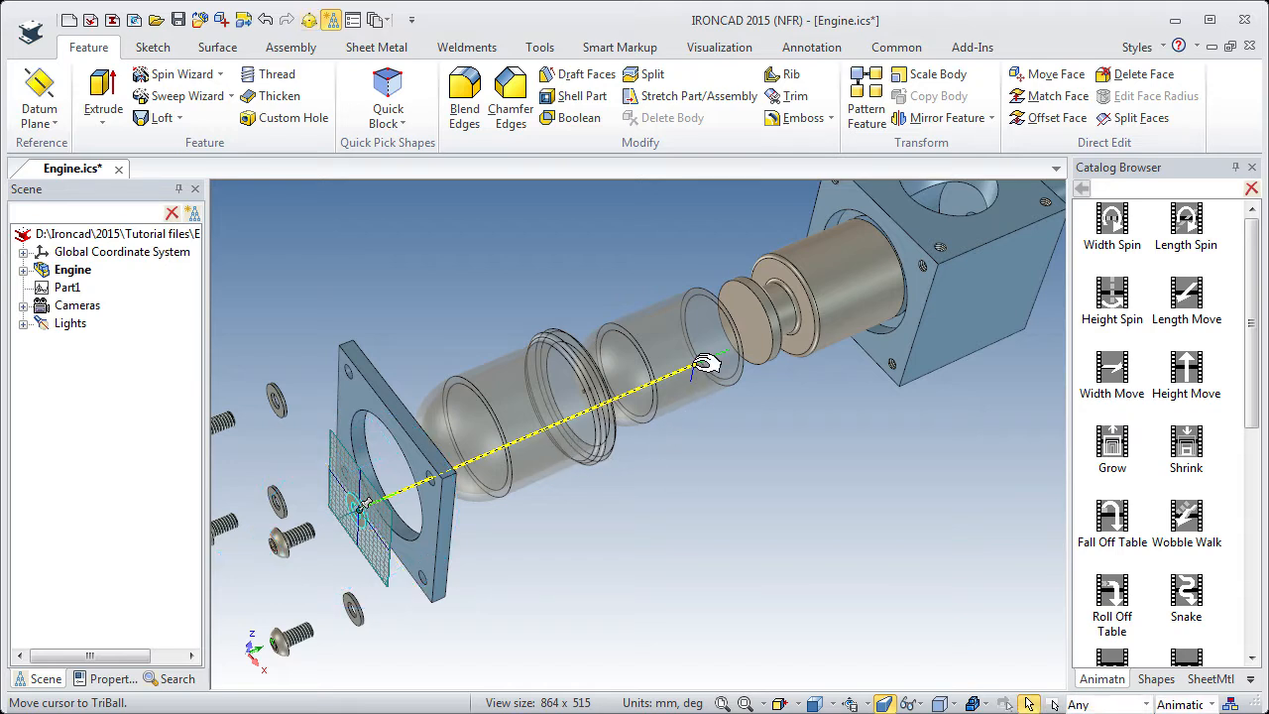
Move the end key of the washer's path to the center point of the screw hole at the housing block's near upper corner.
{"action": "left_click", "coordinate": [705, 362]}
{"action": "key", "text": "F10"}
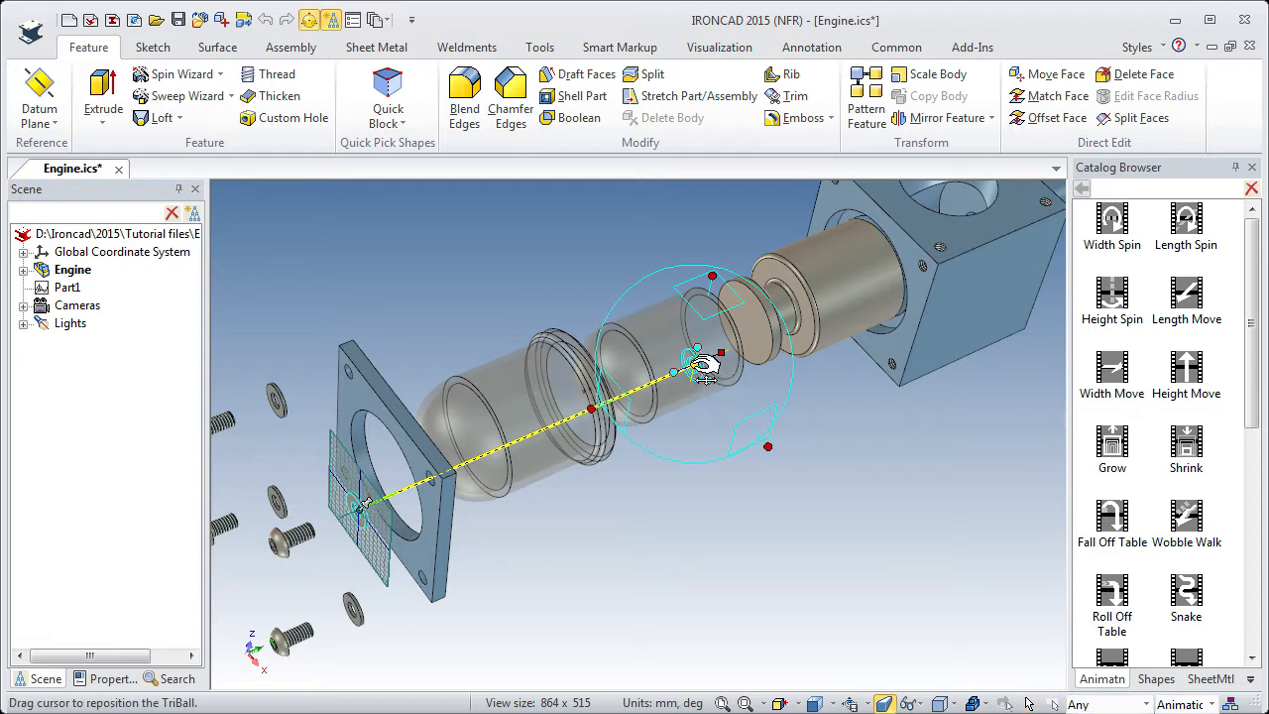
{"action": "right_click", "coordinate": [693, 364]}
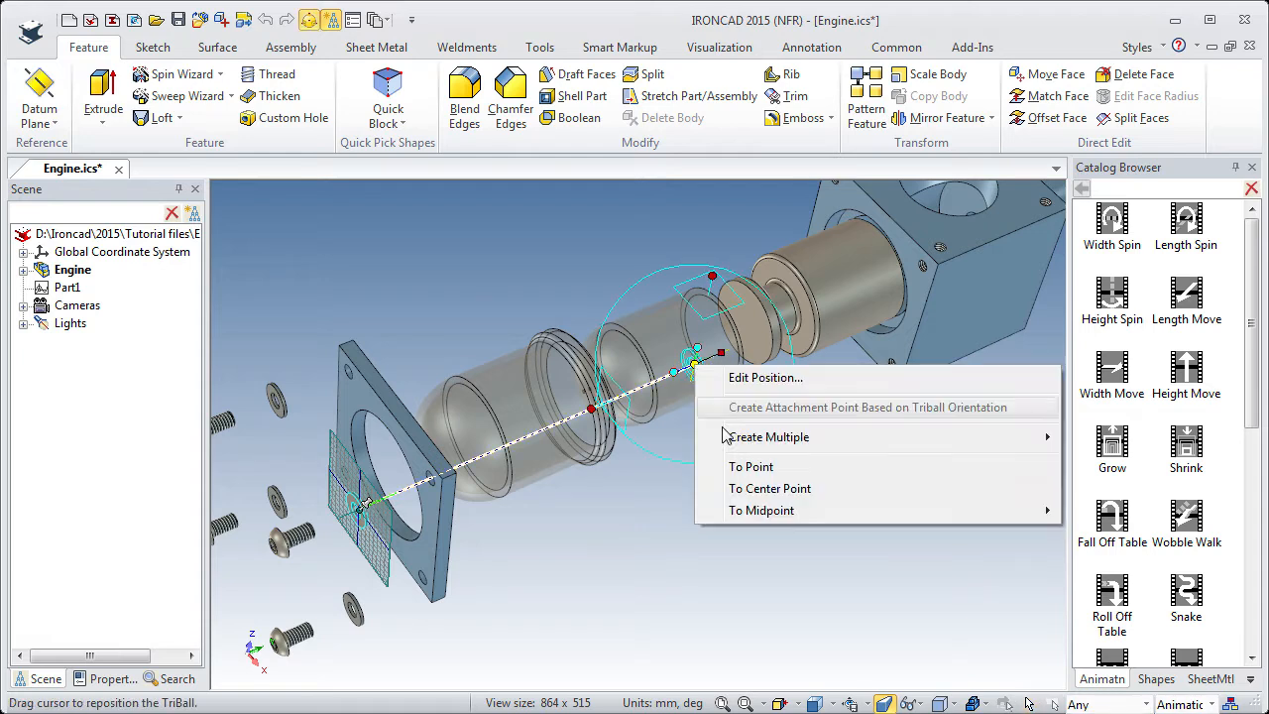
{"action": "left_click", "coordinate": [769, 489]}
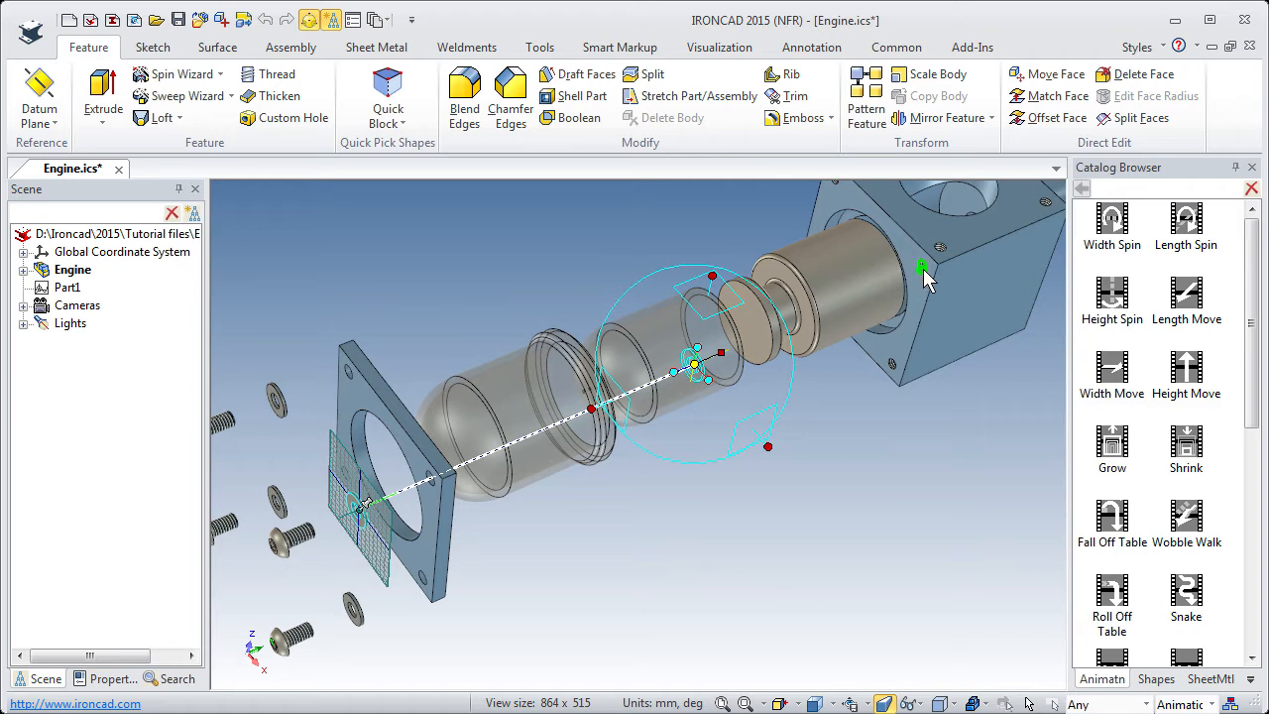
{"action": "left_click", "coordinate": [923, 269]}
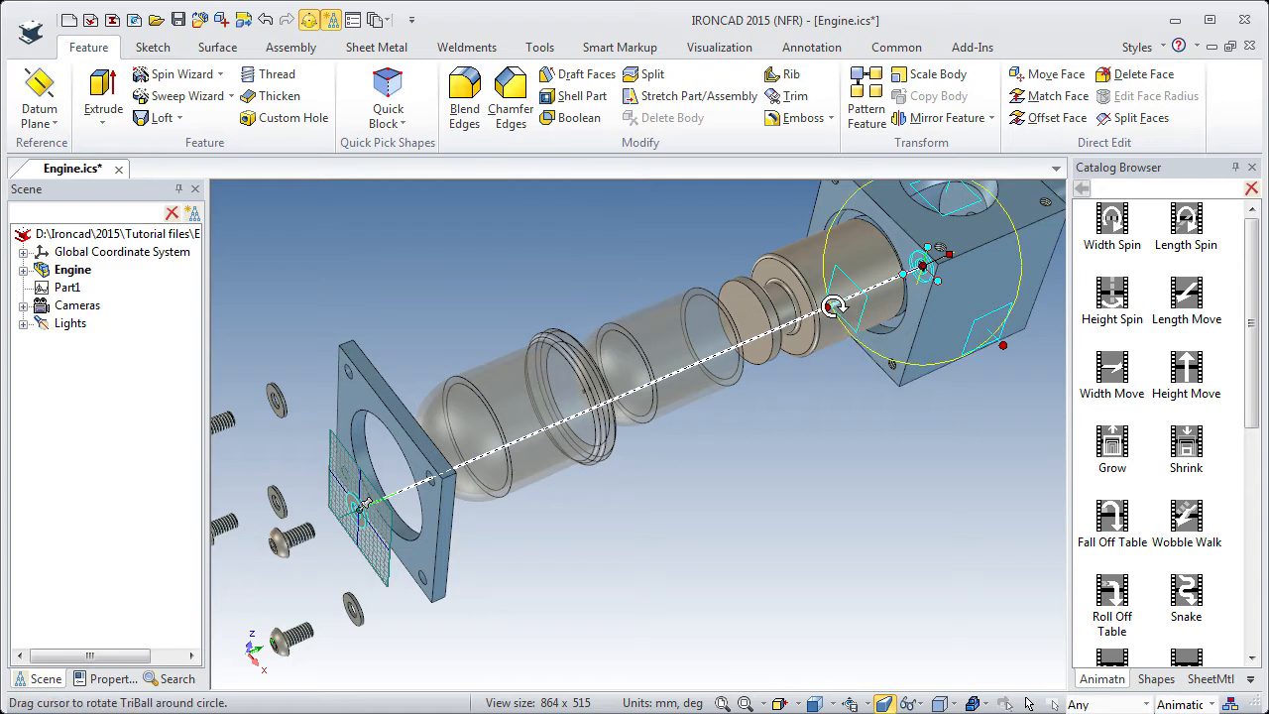
Shift the washer path's end key 4 mm back out from the housing block along the path and finish editing it.
{"action": "left_click_drag", "start_coordinate": [828, 307], "coordinate": [821, 308]}
{"action": "type", "text": "4"}
{"action": "key", "text": "Return"}
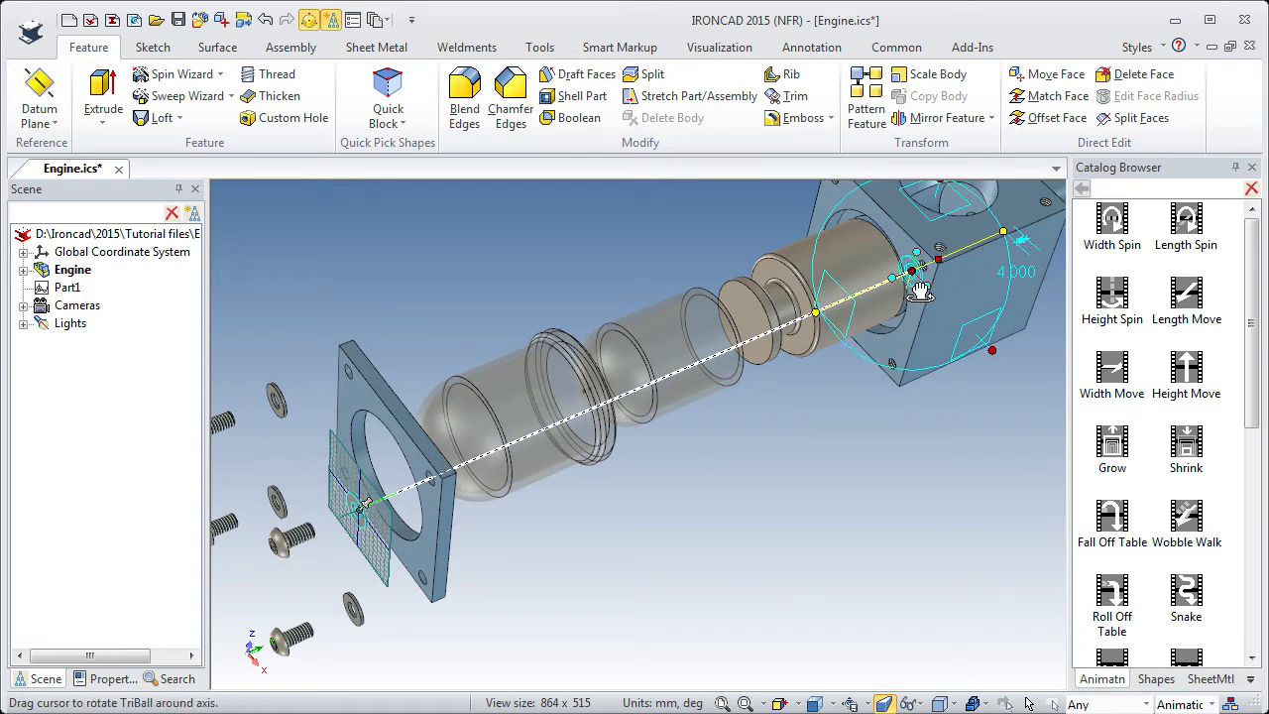
{"action": "left_click", "coordinate": [823, 411]}
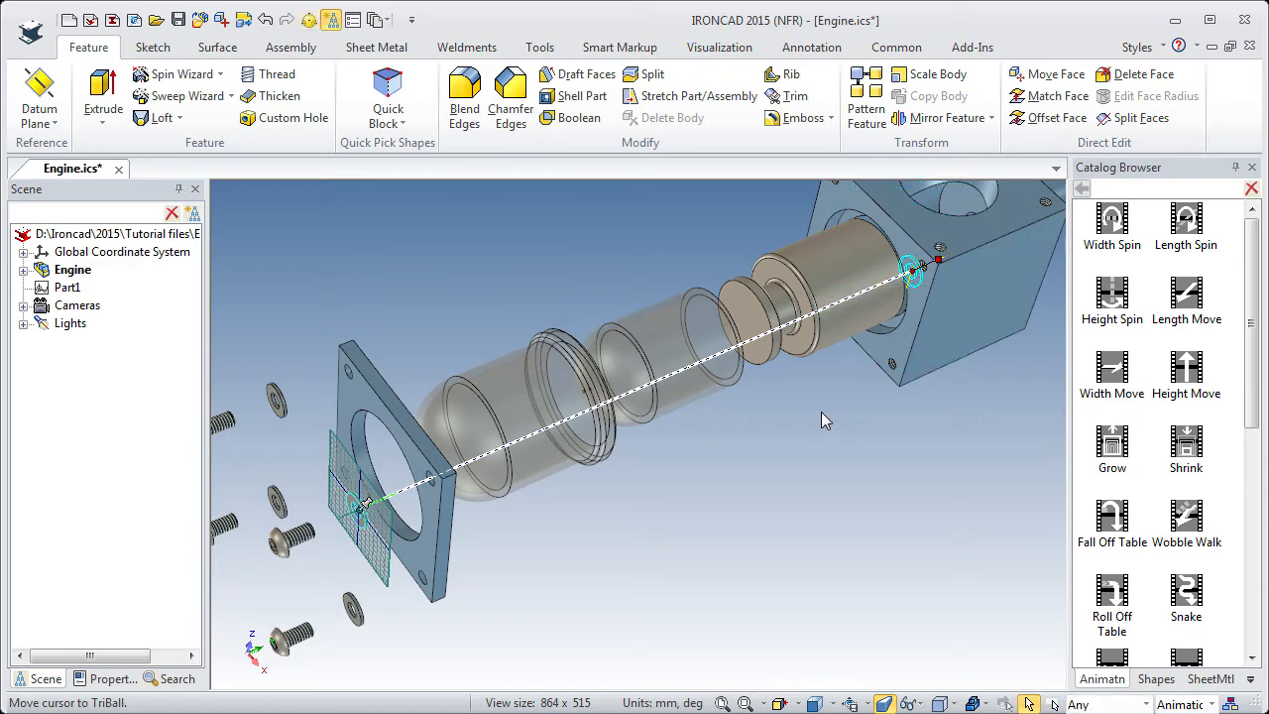
Apply the Height Move animation to the screw behind that washer and rotate its path 180 degrees toward the housing block.
{"action": "left_click", "coordinate": [285, 552]}
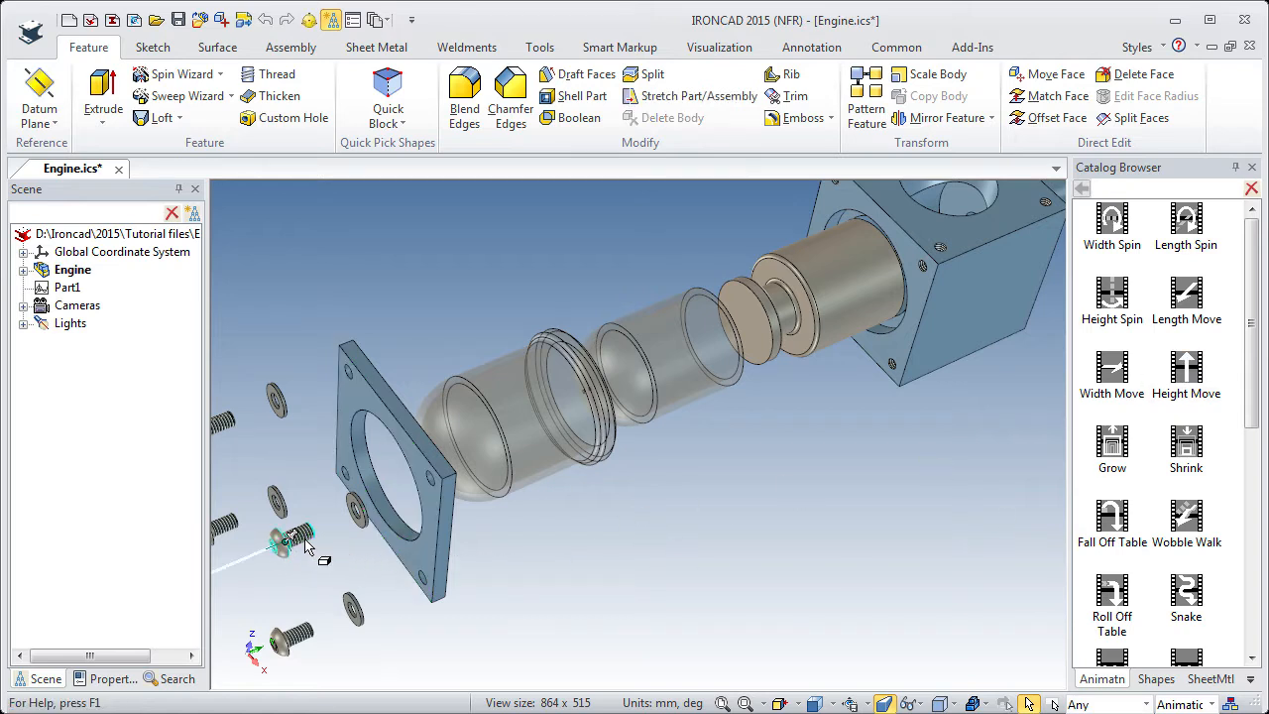
{"action": "left_click", "coordinate": [253, 555]}
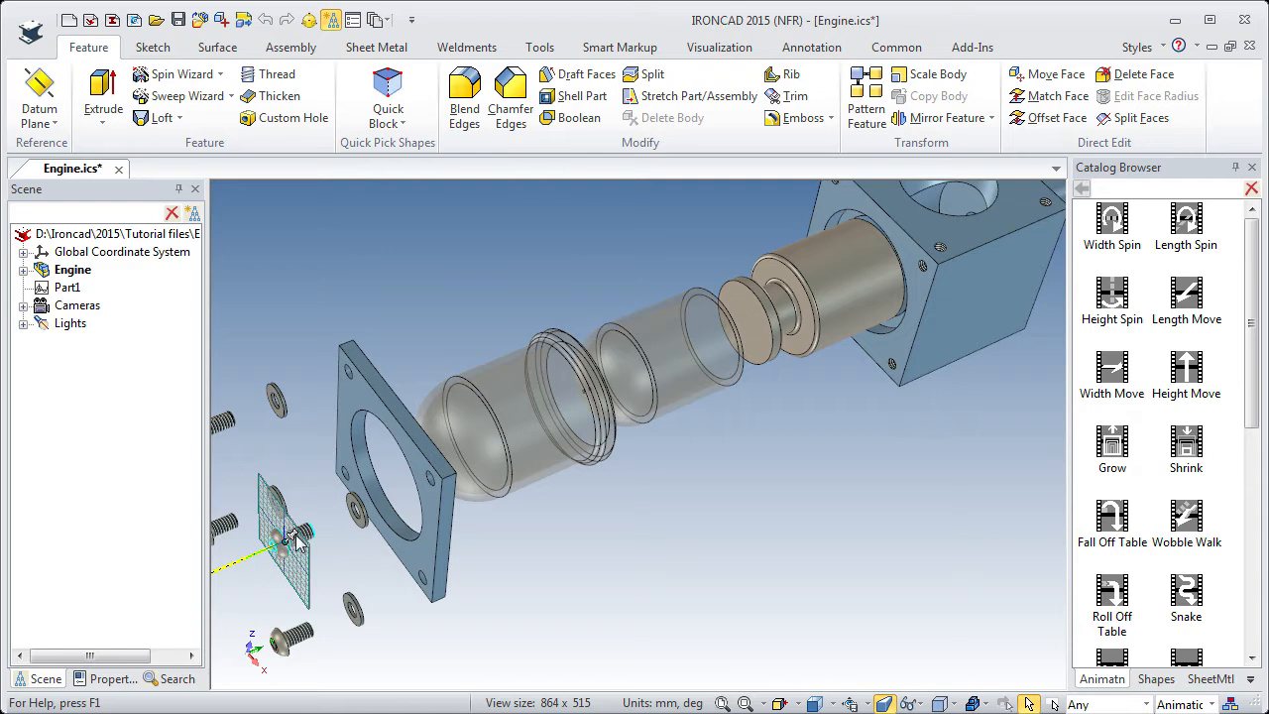
{"action": "key", "text": "F10"}
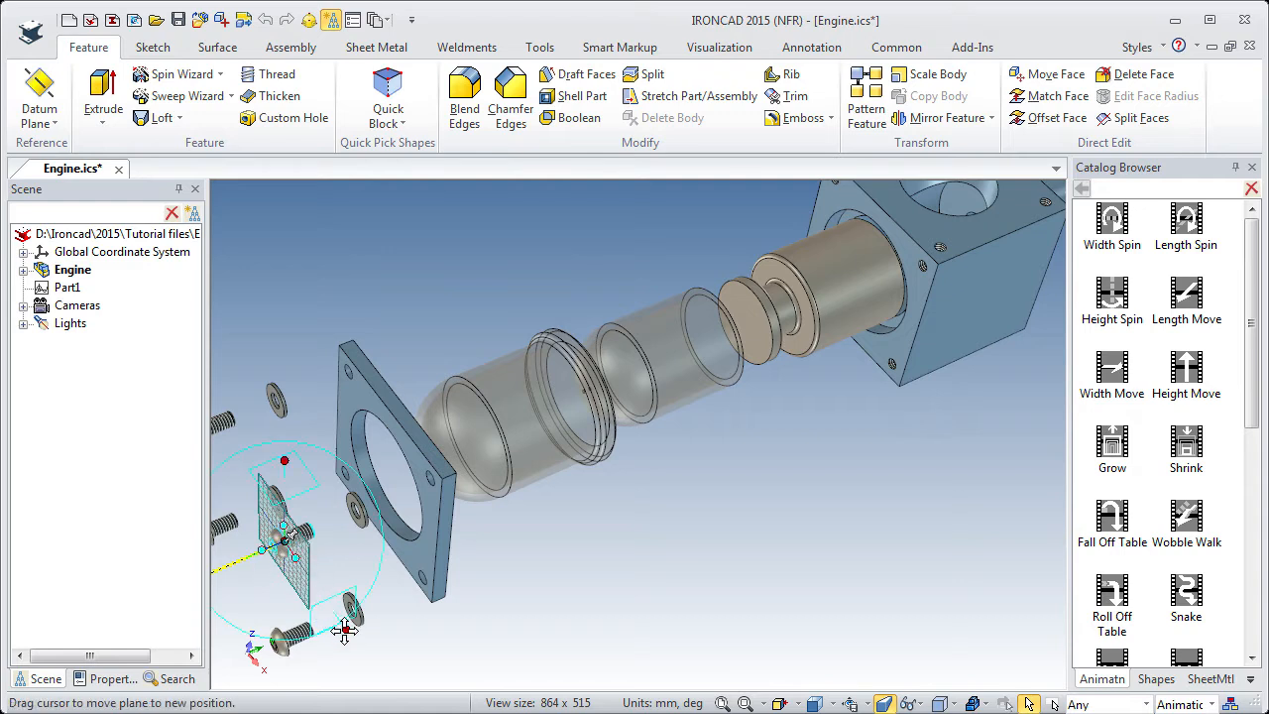
{"action": "left_click", "coordinate": [348, 629]}
{"action": "left_click_drag", "start_coordinate": [274, 601], "coordinate": [409, 505]}
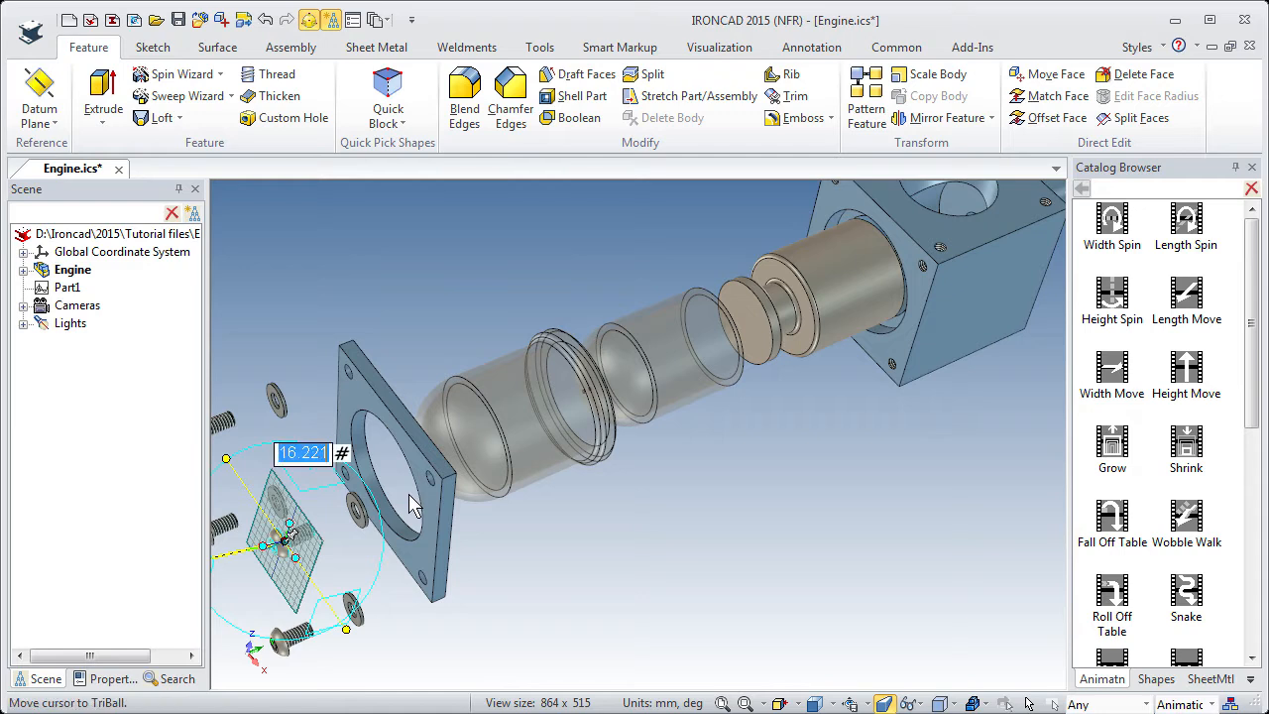
{"action": "type", "text": "180"}
{"action": "key", "text": "Return"}
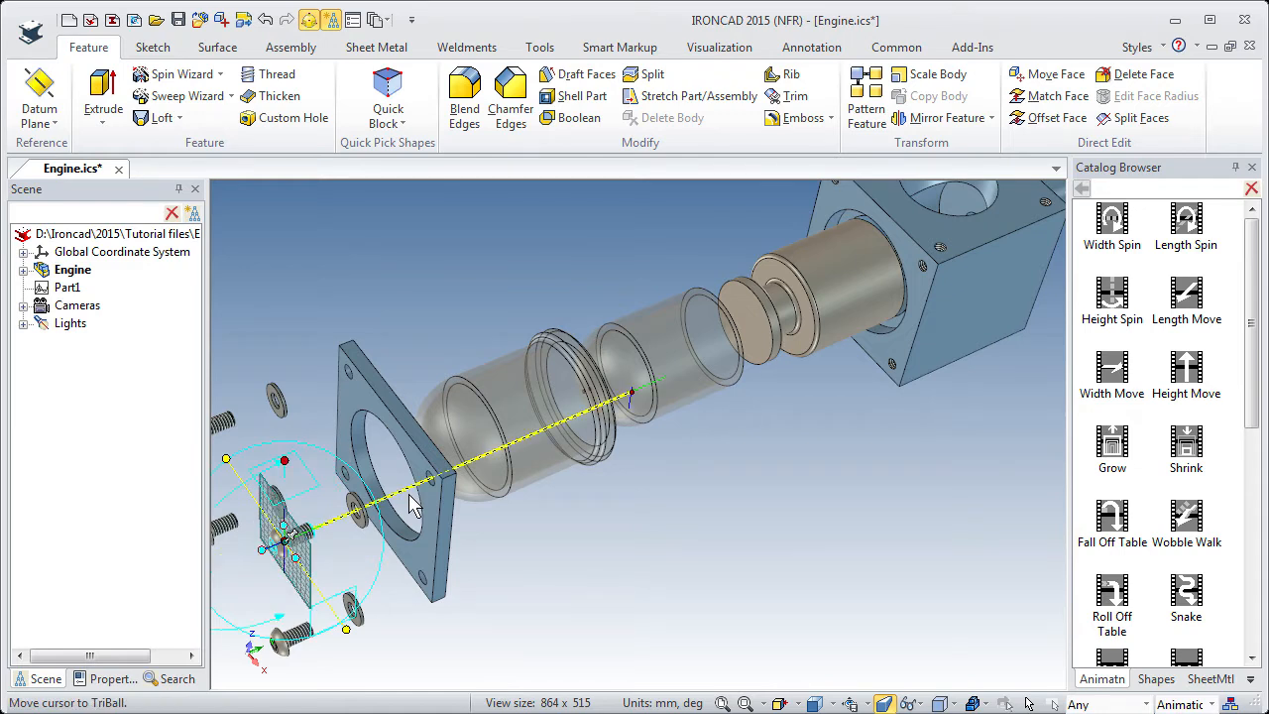
{"action": "key", "text": "F10"}
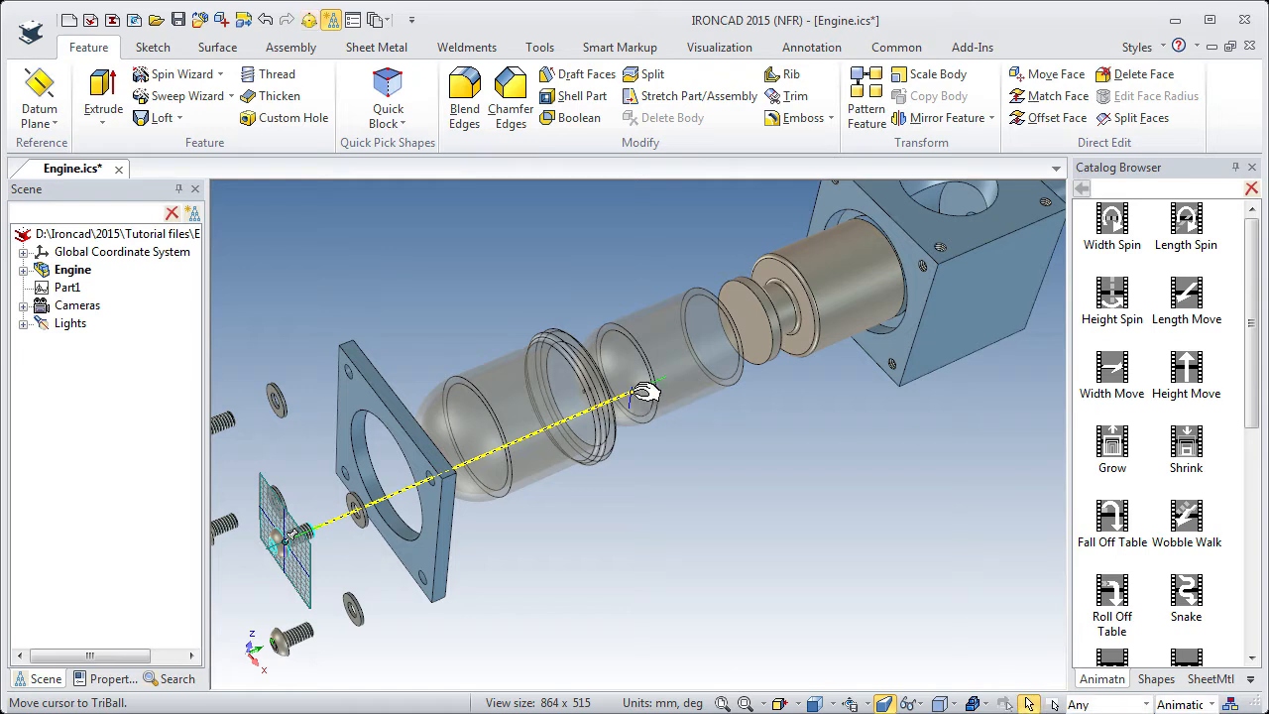
Move the end key of the screw's path to the center point of the same housing corner hole.
{"action": "left_click", "coordinate": [641, 391]}
{"action": "key", "text": "F10"}
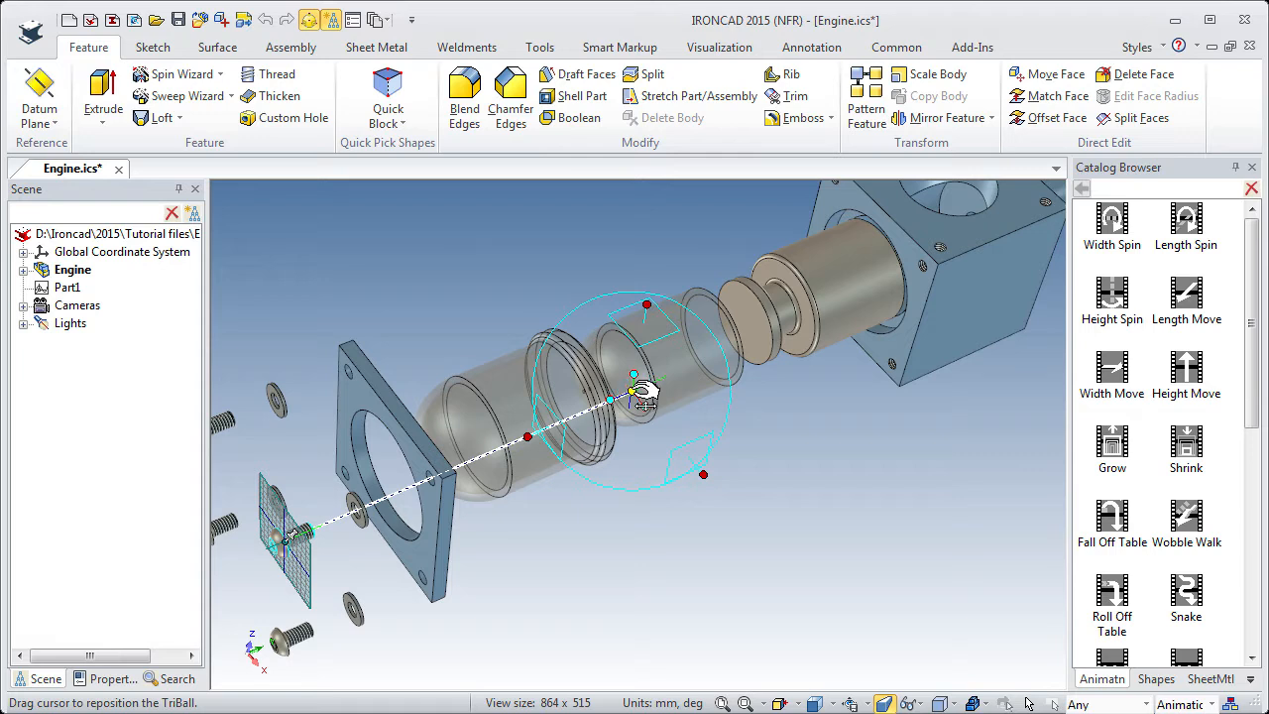
{"action": "right_click", "coordinate": [634, 394]}
{"action": "left_click", "coordinate": [723, 513]}
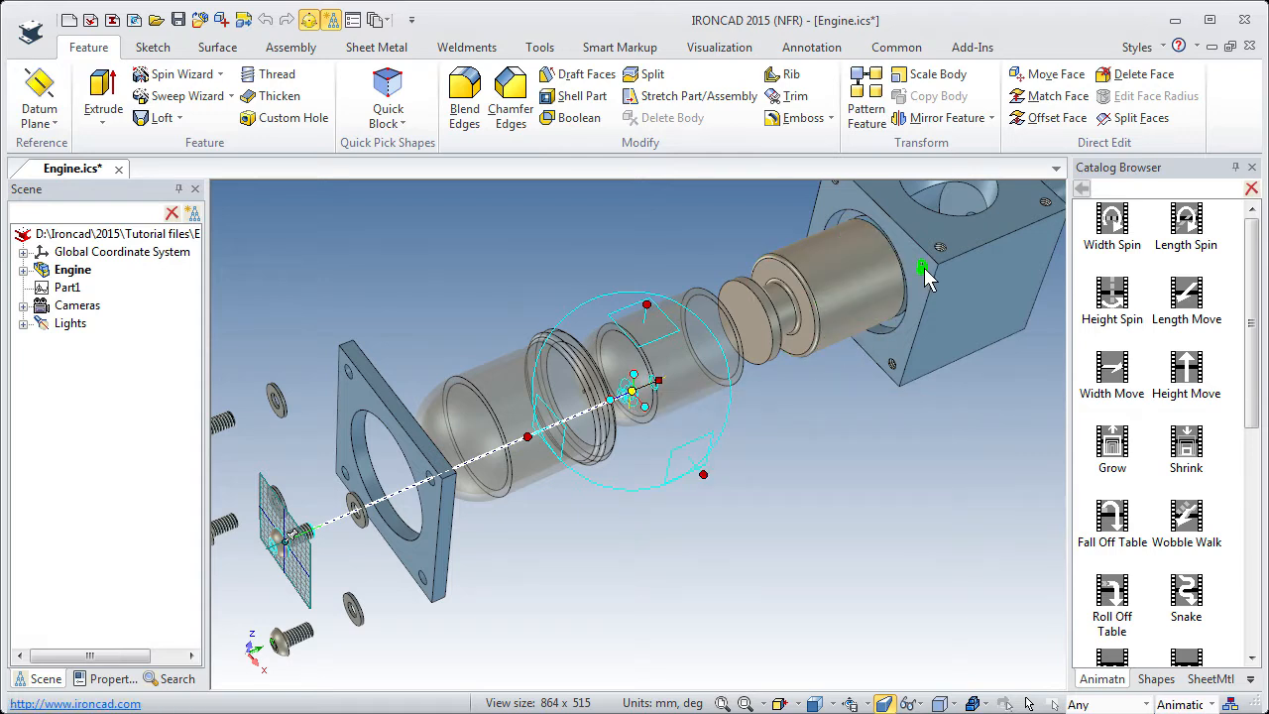
{"action": "left_click", "coordinate": [924, 267]}
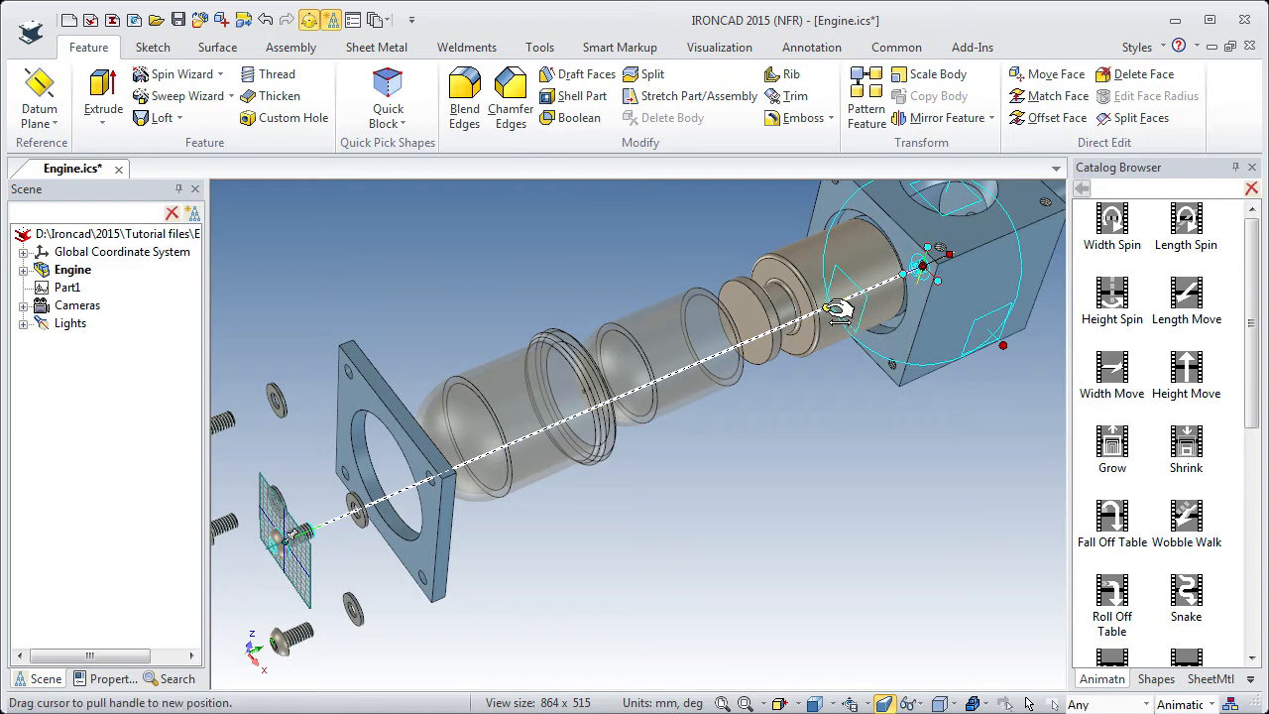
Offset the screw path's end key 4 mm back out from the housing block along the path and finish editing it.
{"action": "left_click_drag", "start_coordinate": [836, 310], "coordinate": [829, 300]}
{"action": "type", "text": "4"}
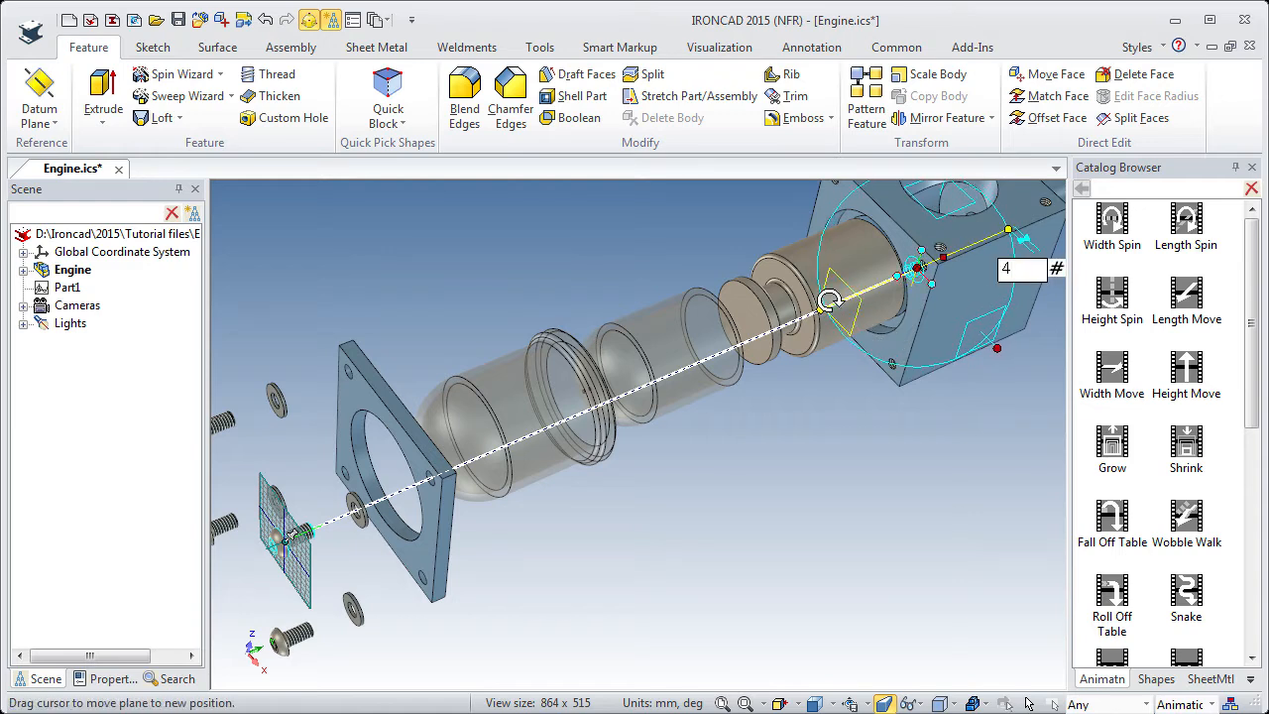
{"action": "key", "text": "Return"}
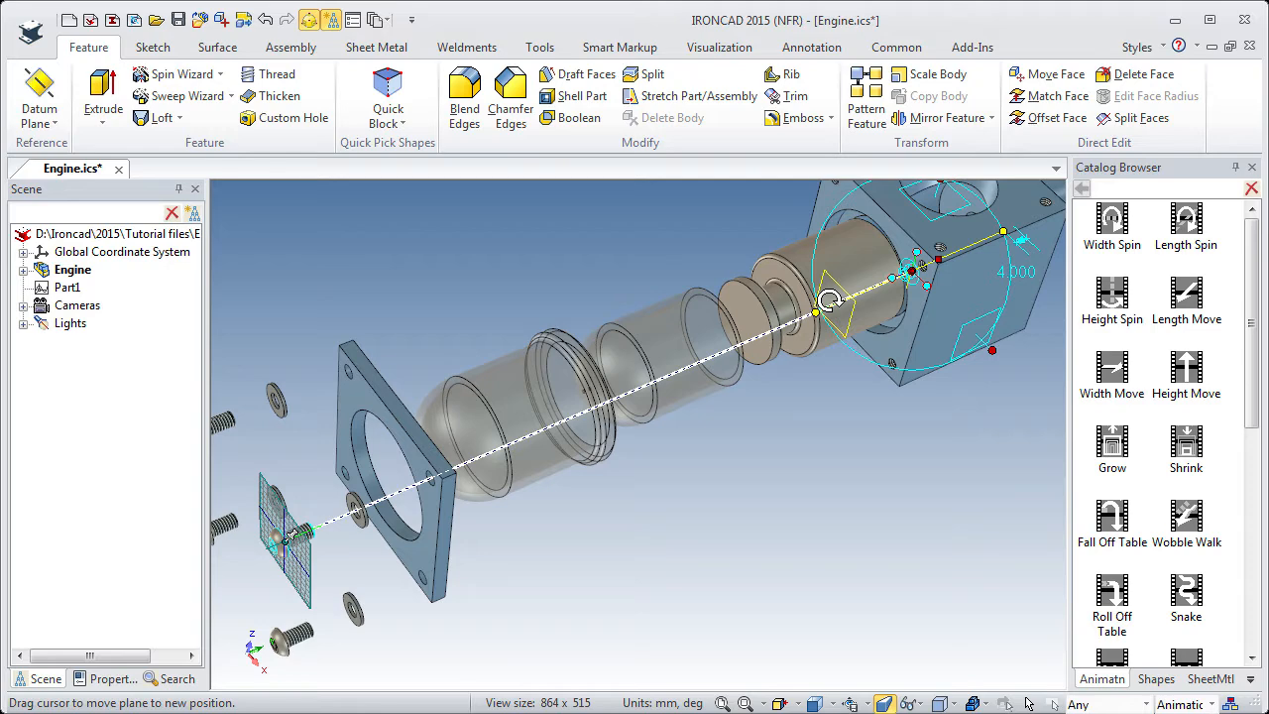
{"action": "left_click", "coordinate": [751, 463]}
Check the animation paths of the individual flange plate washers and screws.
{"action": "middle_click_drag", "start_coordinate": [472, 525], "coordinate": [630, 460]}
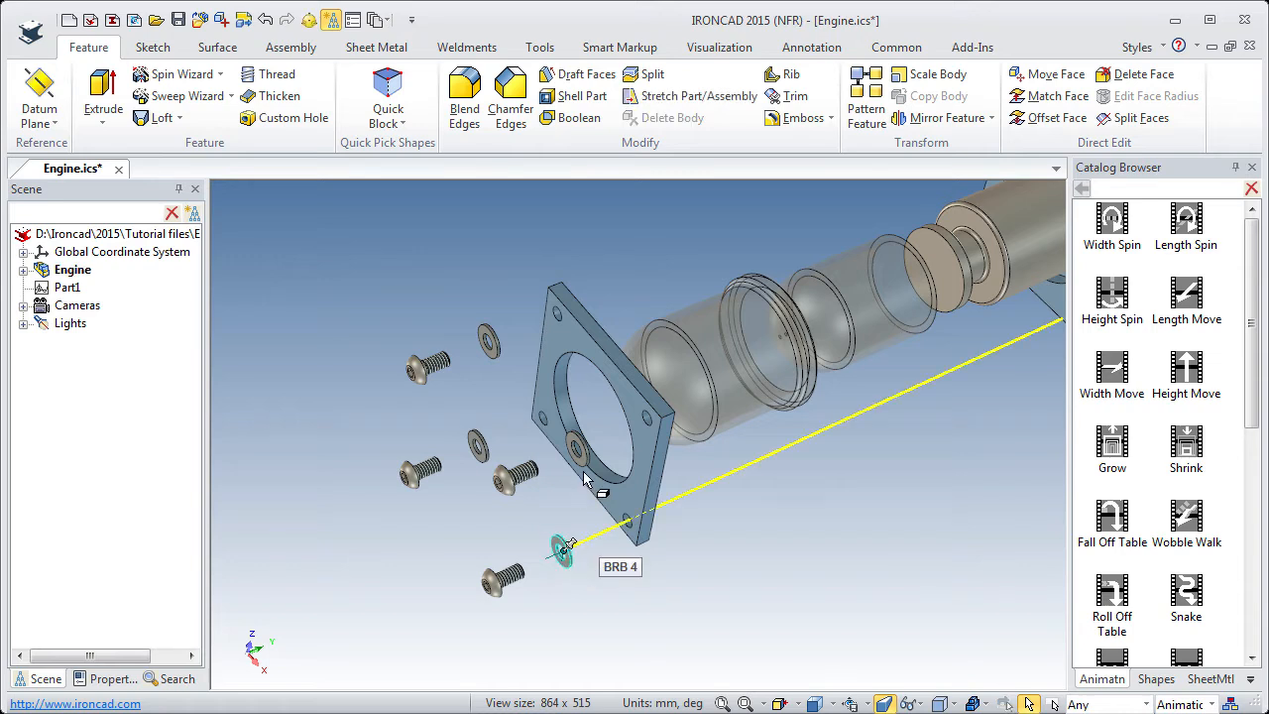
{"action": "left_click", "coordinate": [479, 442]}
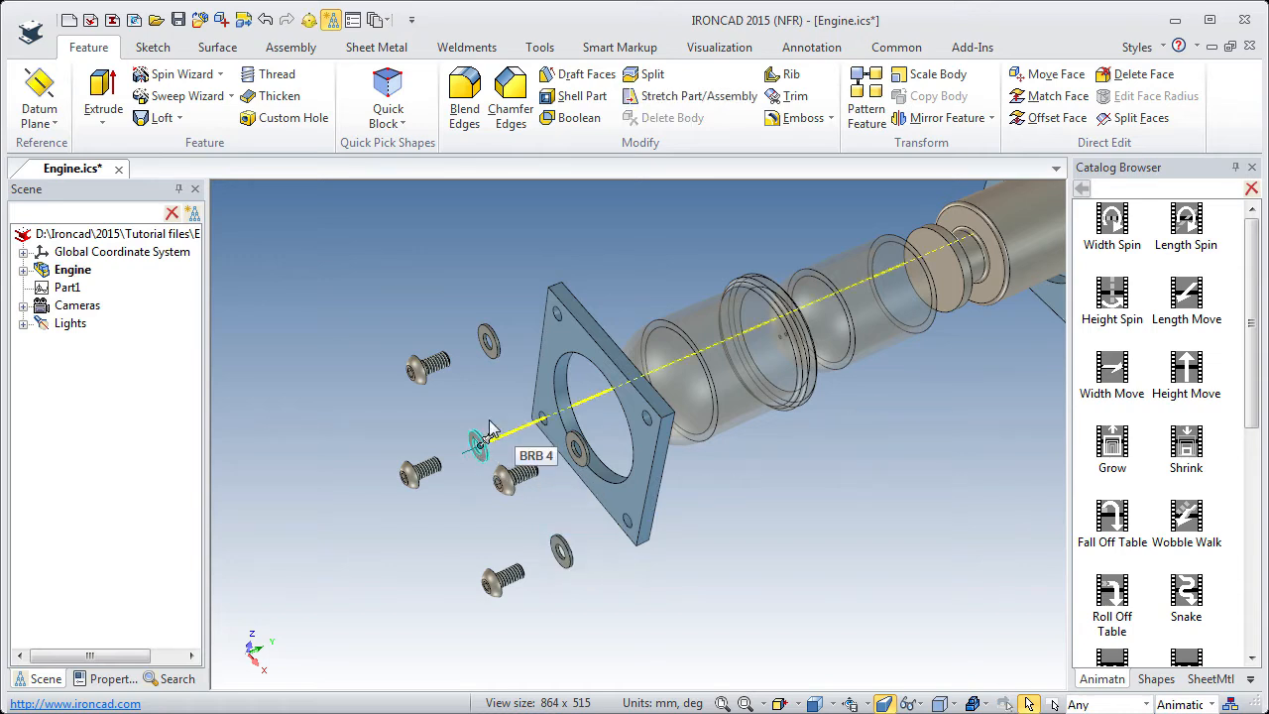
{"action": "left_click", "coordinate": [582, 449]}
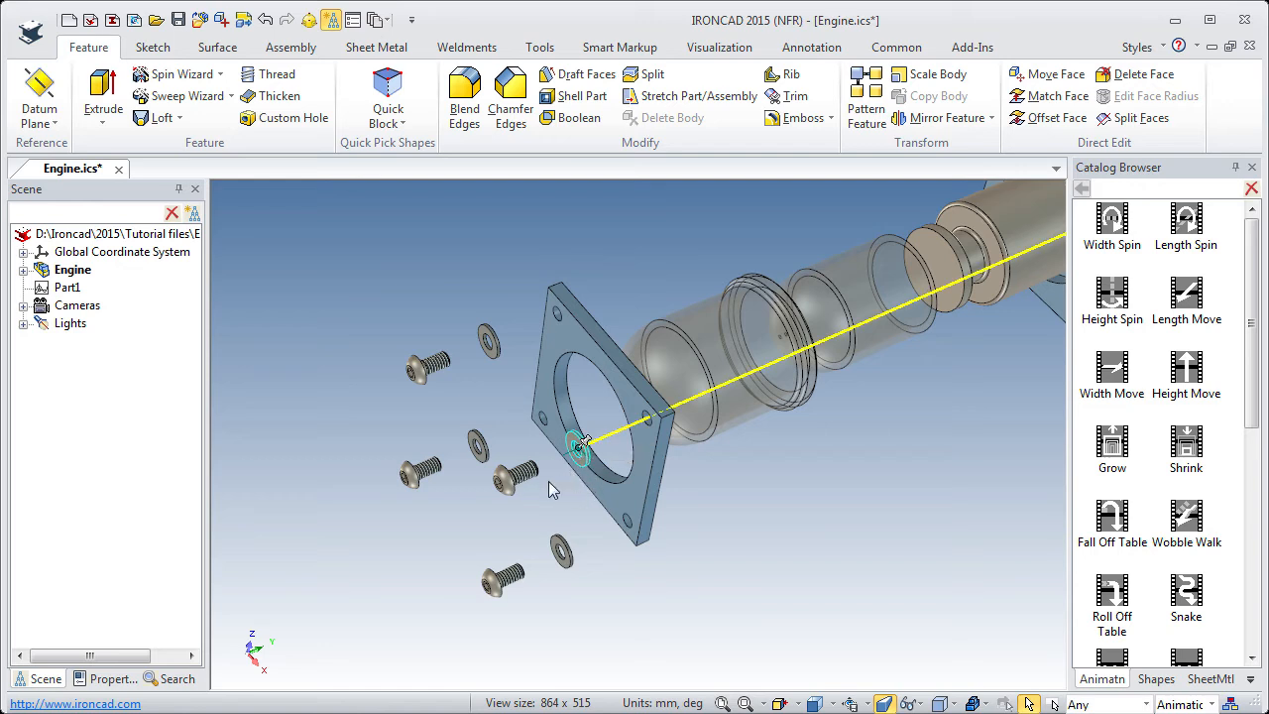
{"action": "left_click_drag", "start_coordinate": [428, 480], "coordinate": [526, 482]}
{"action": "left_click", "coordinate": [435, 367]}
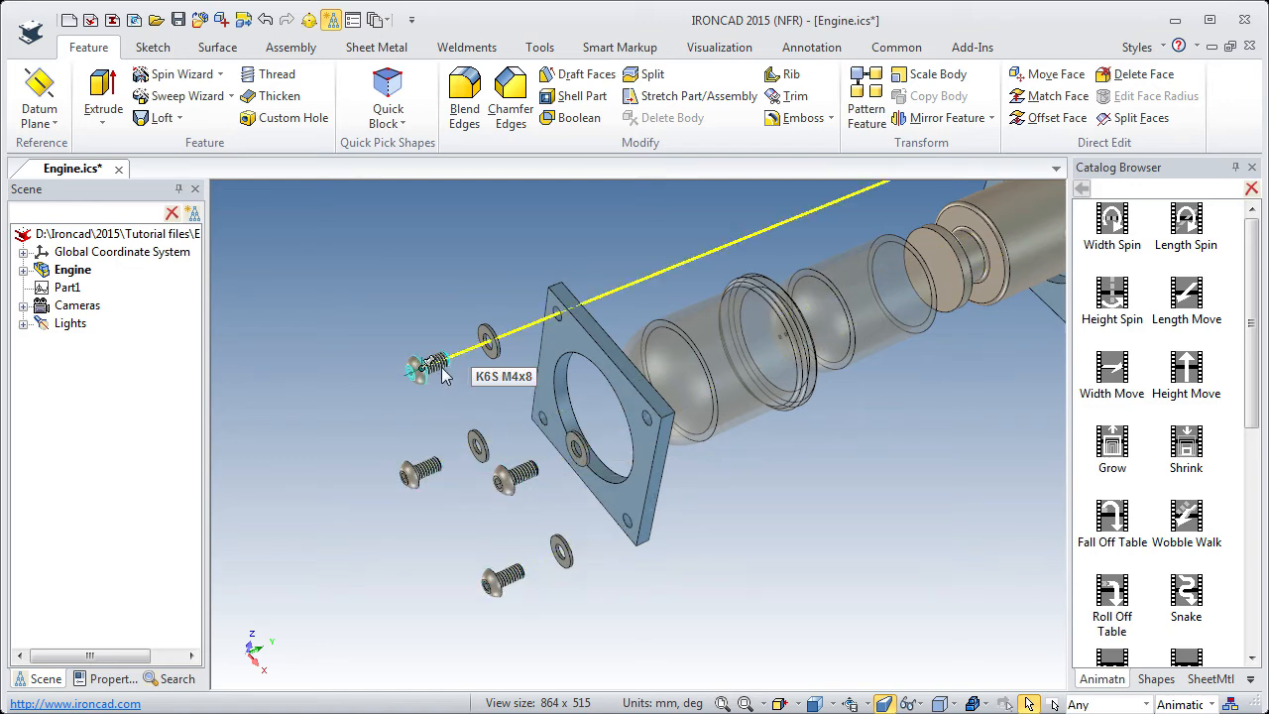
{"action": "left_click", "coordinate": [463, 538]}
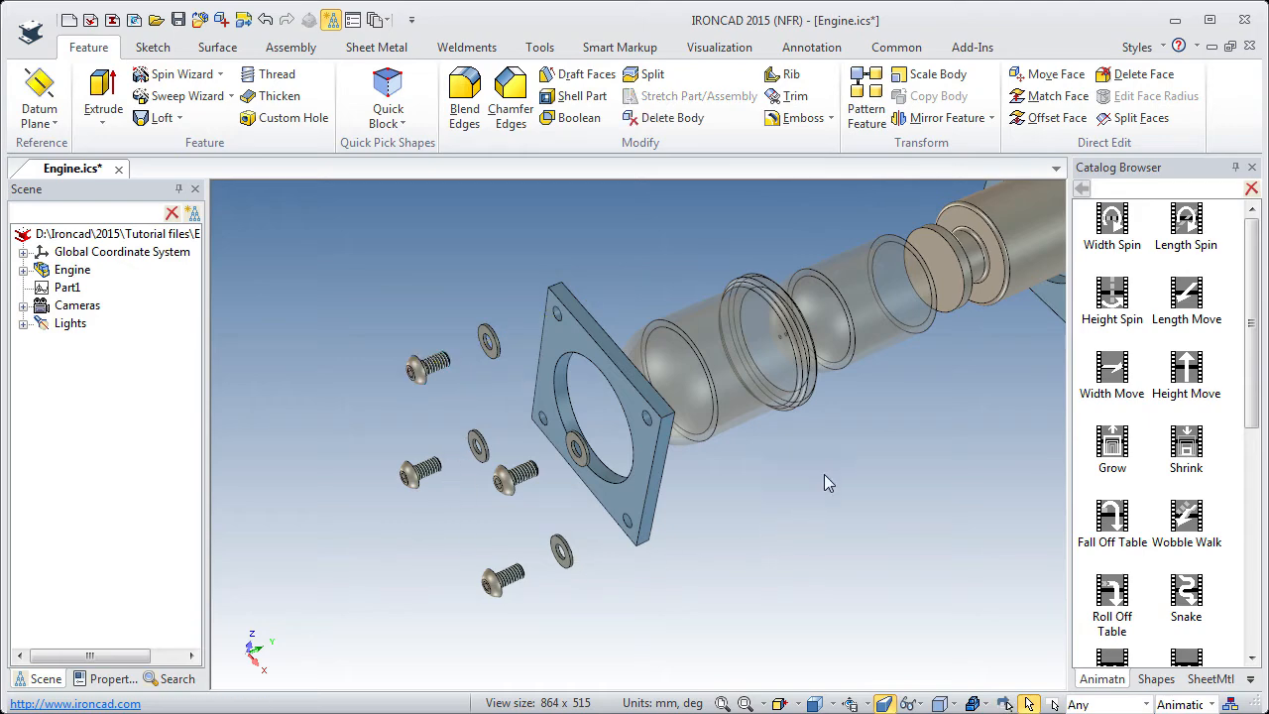
Show the whole exploded engine in an angled view, turn on the animation timeline and play the assembly animation.
{"action": "scroll", "coordinate": [869, 466], "scroll_direction": "down", "scroll_amount": 3}
{"action": "middle_click_drag", "start_coordinate": [844, 533], "coordinate": [832, 585]}
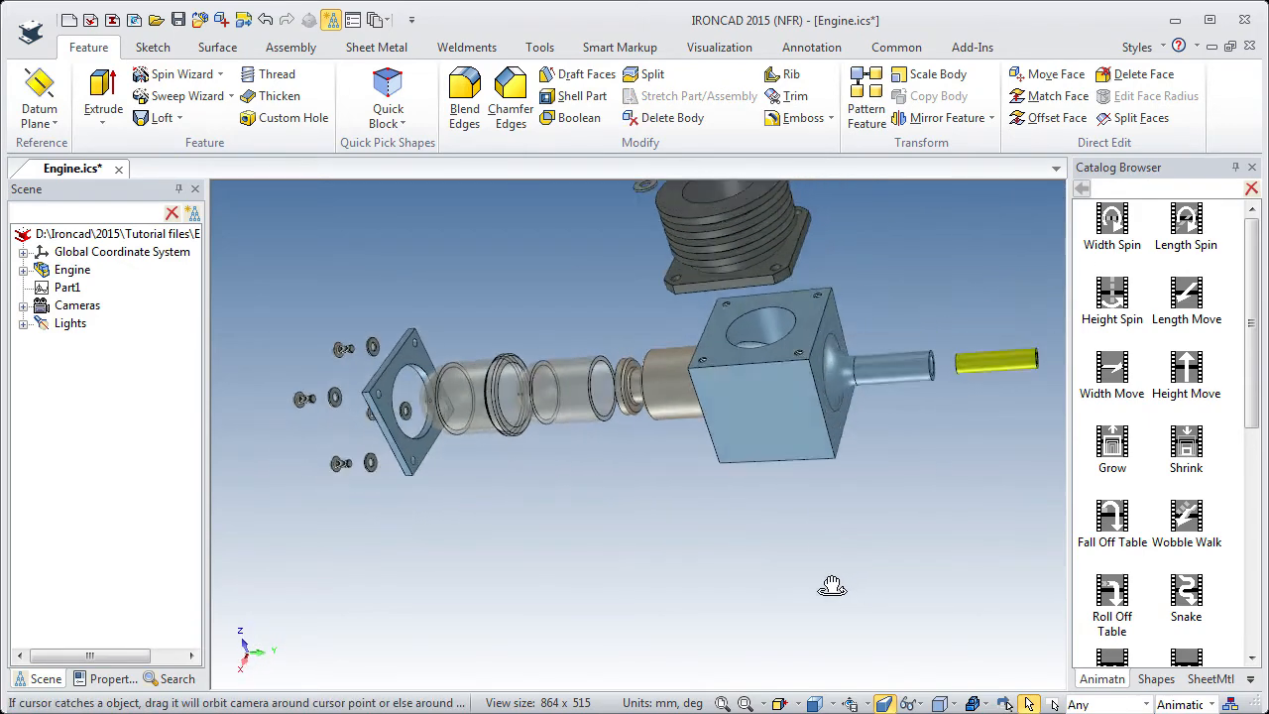
{"action": "left_click", "coordinate": [867, 702]}
{"action": "left_click", "coordinate": [897, 593]}
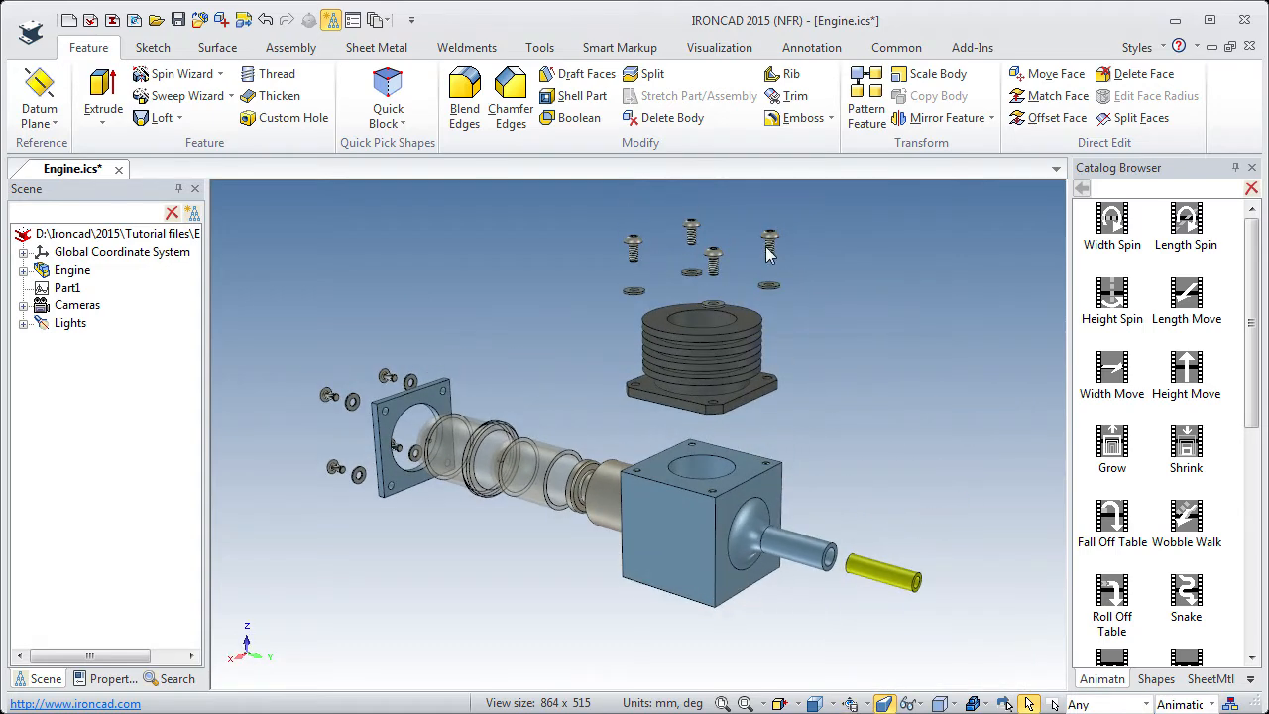
{"action": "left_click", "coordinate": [719, 46]}
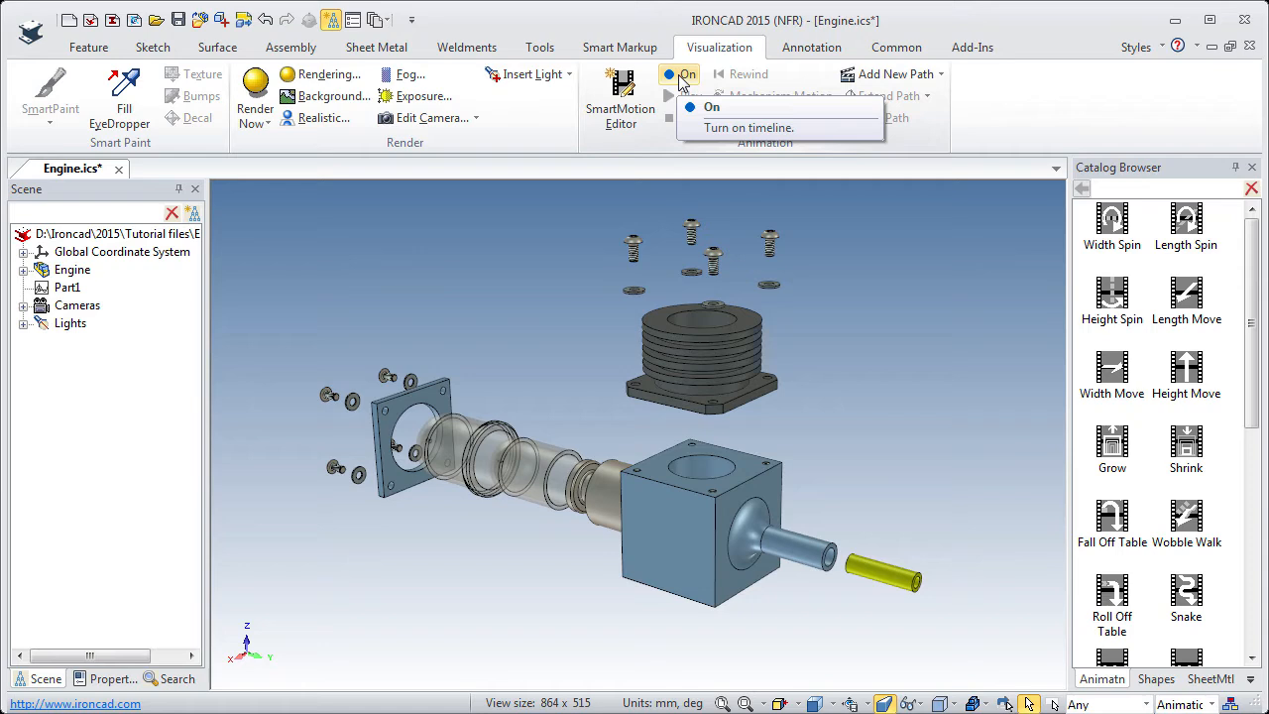
{"action": "left_click", "coordinate": [681, 80]}
{"action": "left_click", "coordinate": [687, 97]}
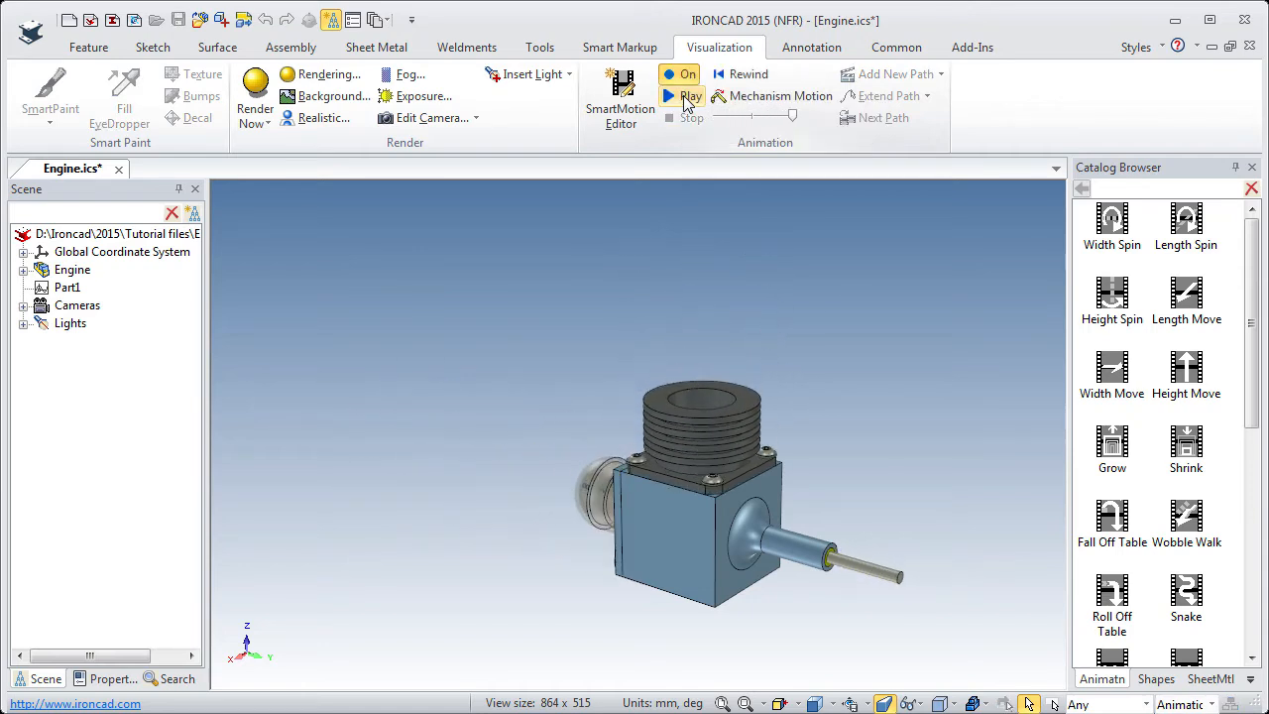
Replay the assembly animation from a view turned more toward the side of the housing block.
{"action": "middle_click_drag", "start_coordinate": [484, 479], "coordinate": [622, 509]}
{"action": "middle_click_drag", "start_coordinate": [622, 509], "coordinate": [558, 312]}
{"action": "left_click", "coordinate": [690, 95]}
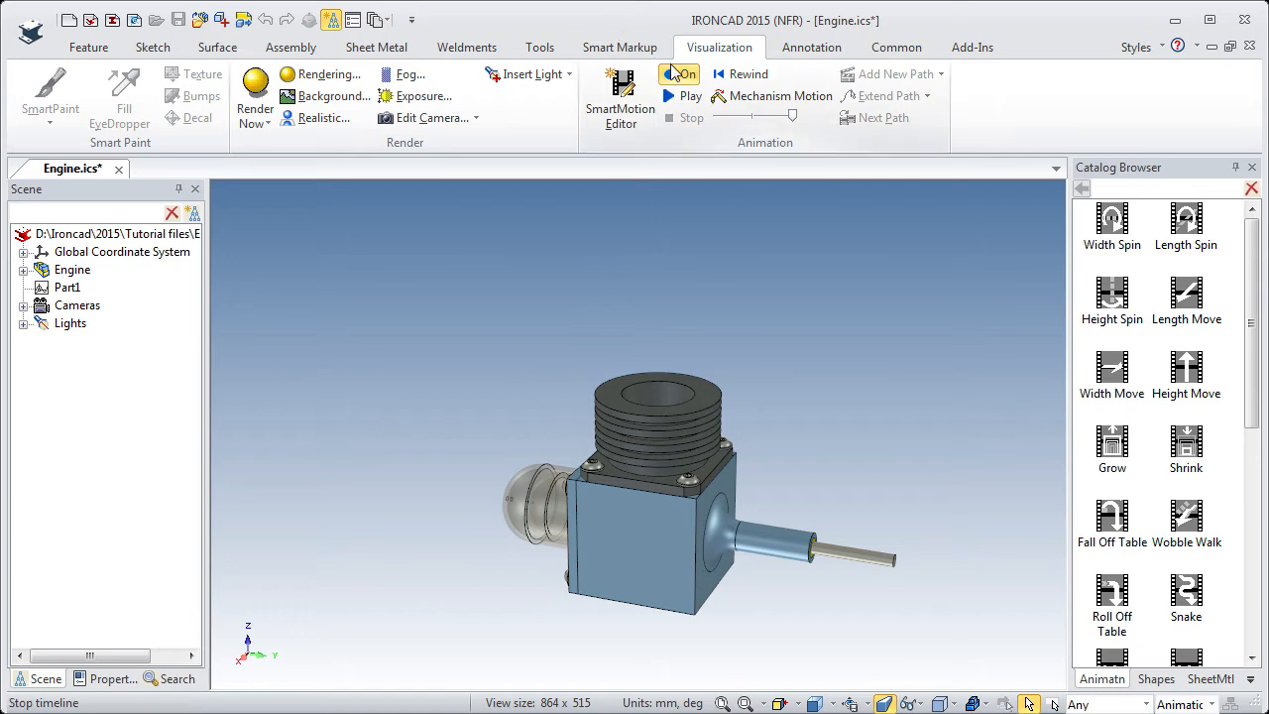
Replay the assembly animation from the exploded state and turn the animation timeline off.
{"action": "left_click", "coordinate": [659, 374]}
{"action": "left_click", "coordinate": [687, 78]}
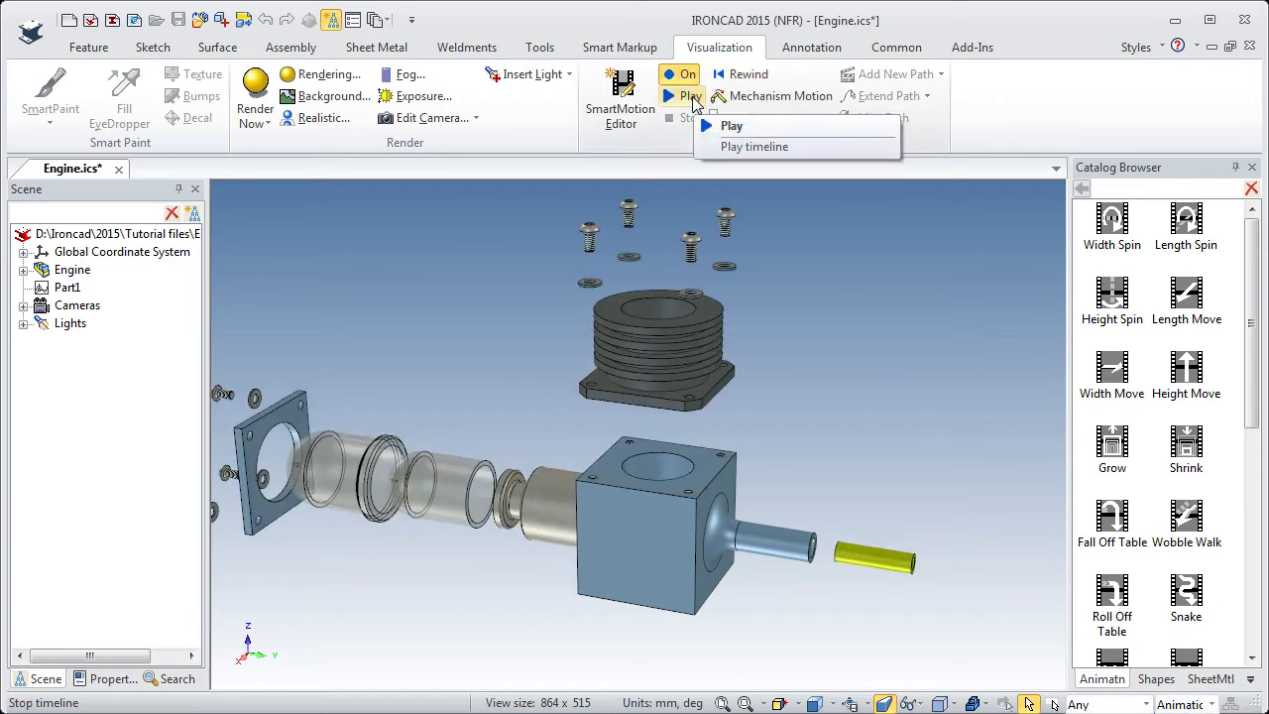
{"action": "left_click", "coordinate": [691, 100]}
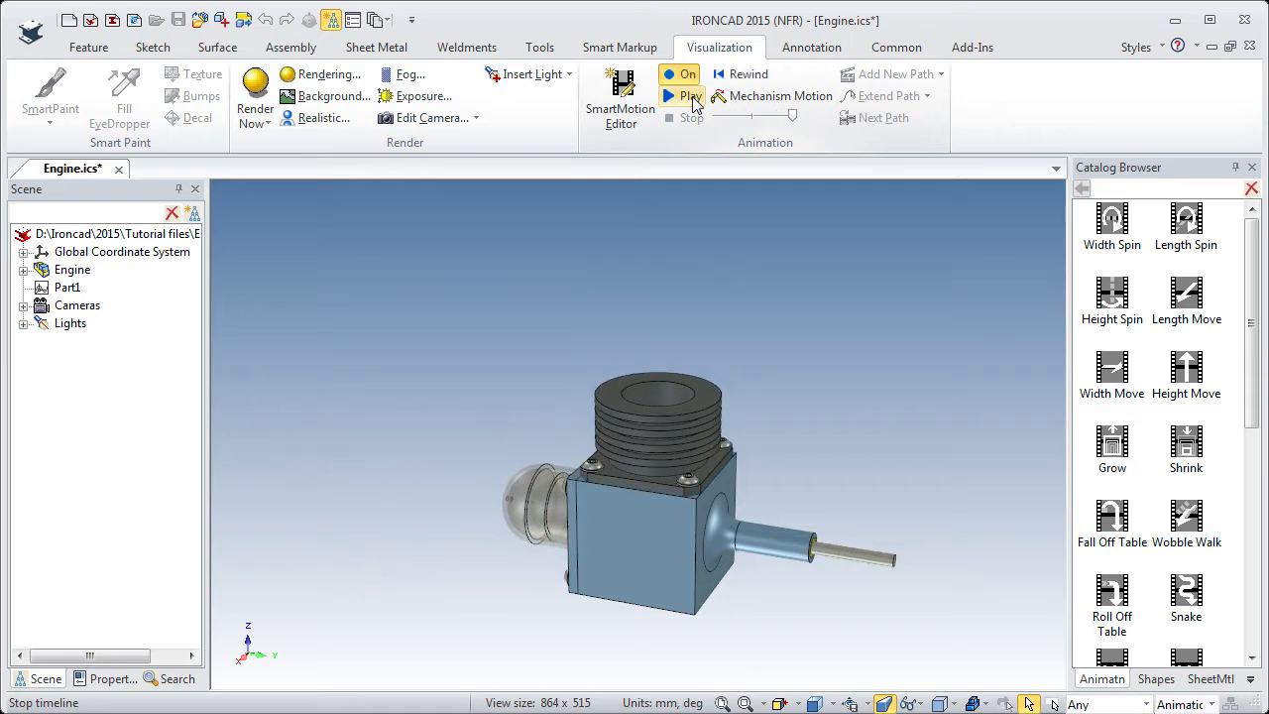
{"action": "left_click", "coordinate": [682, 74]}
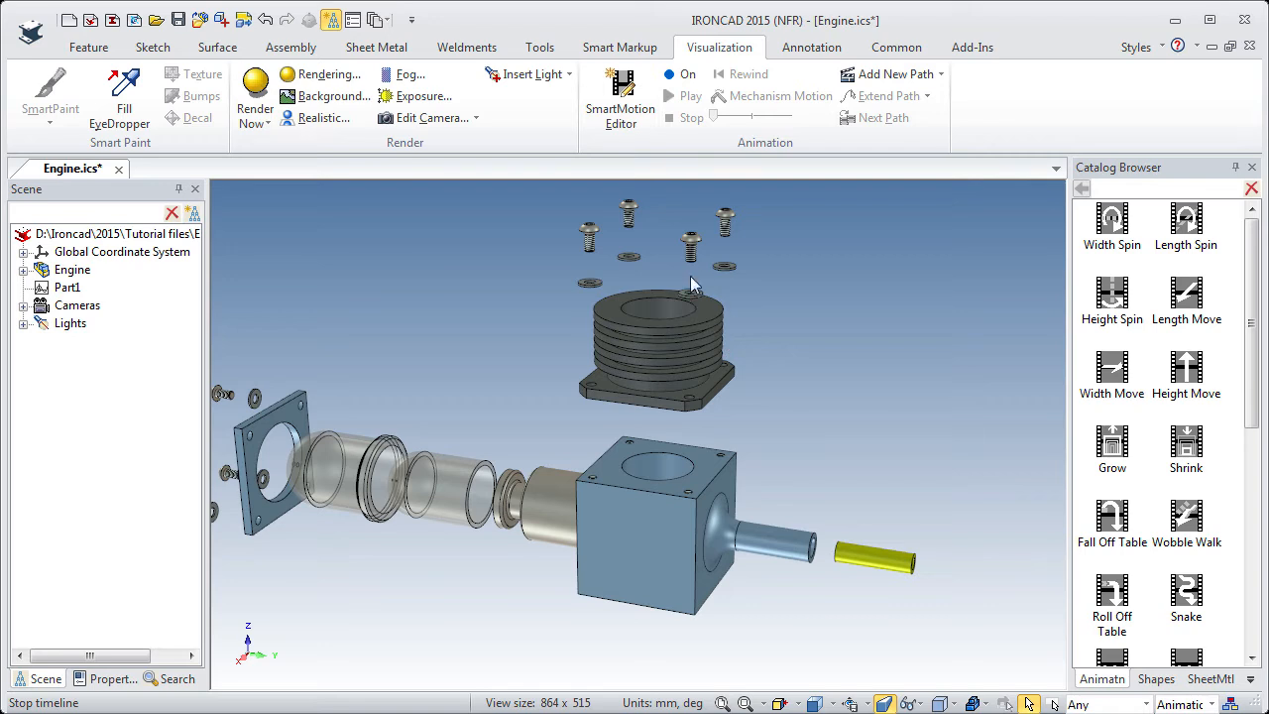
Open the SmartMotion Editor to show the animation tracks of all engine components.
{"action": "mouse_move", "coordinate": [748, 497]}
{"action": "middle_mouse_down"}
{"action": "mouse_move", "coordinate": [726, 508]}
{"action": "mouse_move", "coordinate": [753, 504]}
{"action": "middle_mouse_up"}
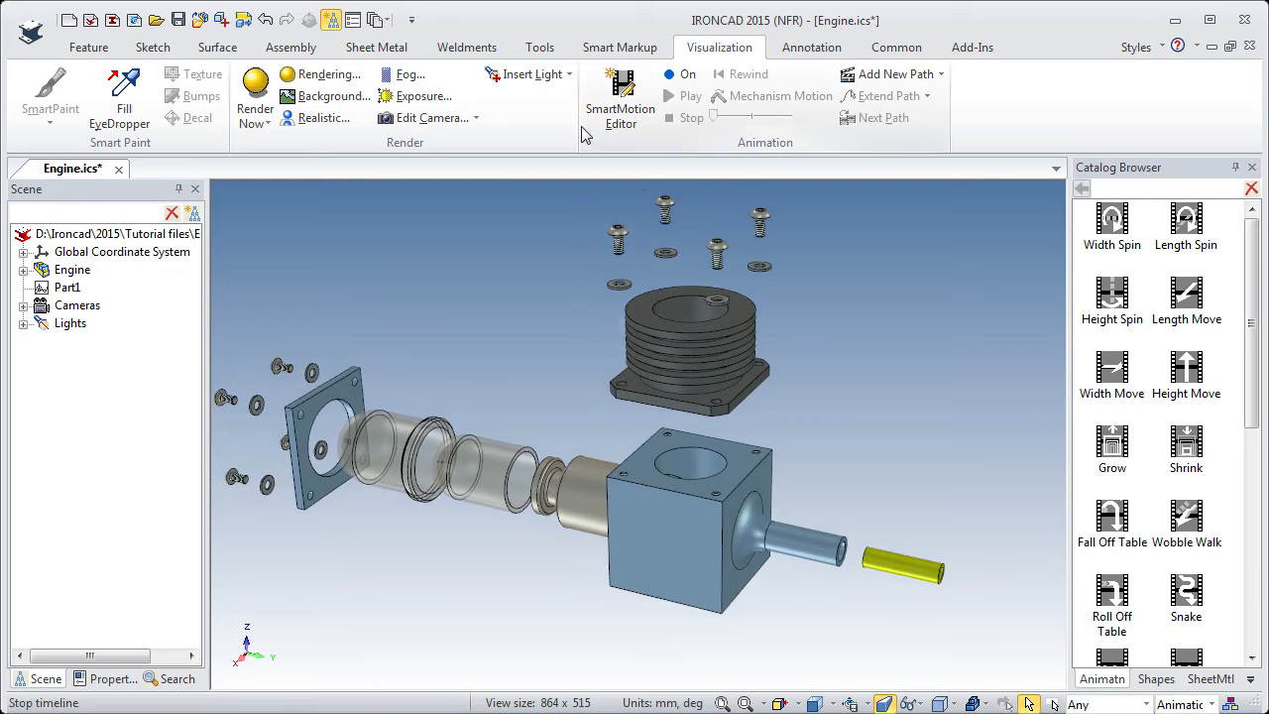
{"action": "left_click", "coordinate": [626, 92]}
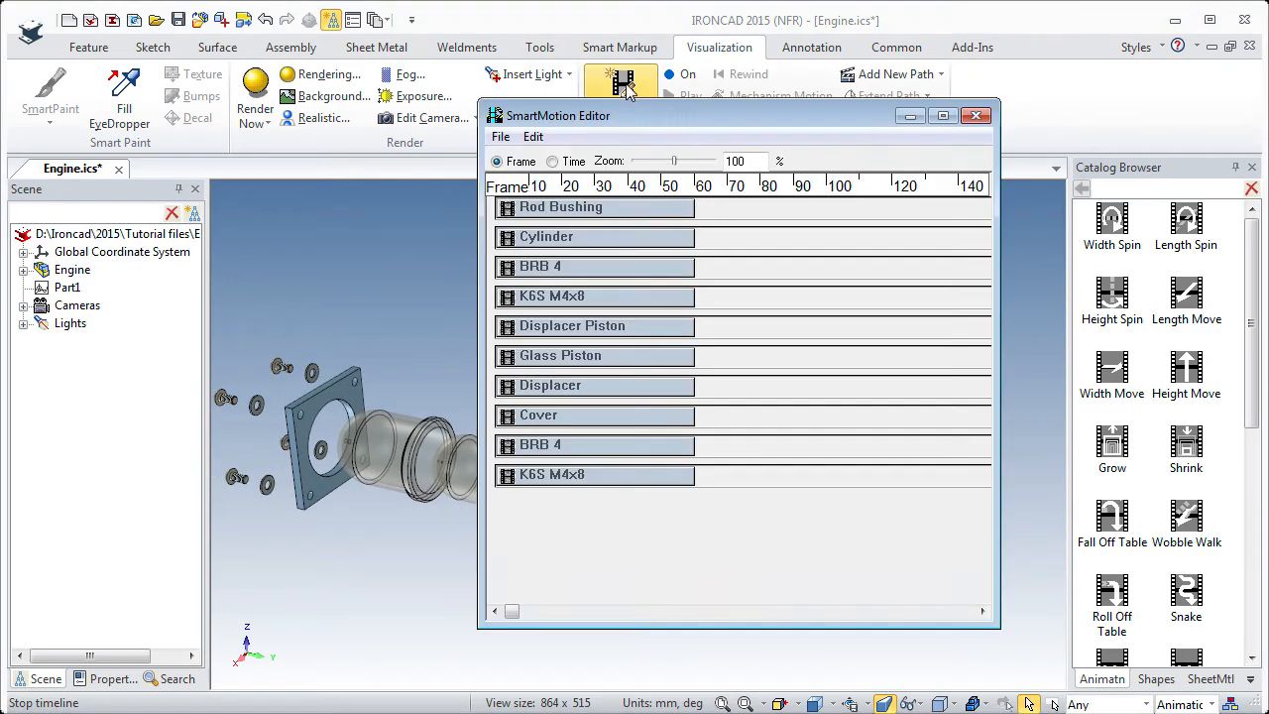
{"action": "left_click_drag", "start_coordinate": [665, 120], "coordinate": [691, 106]}
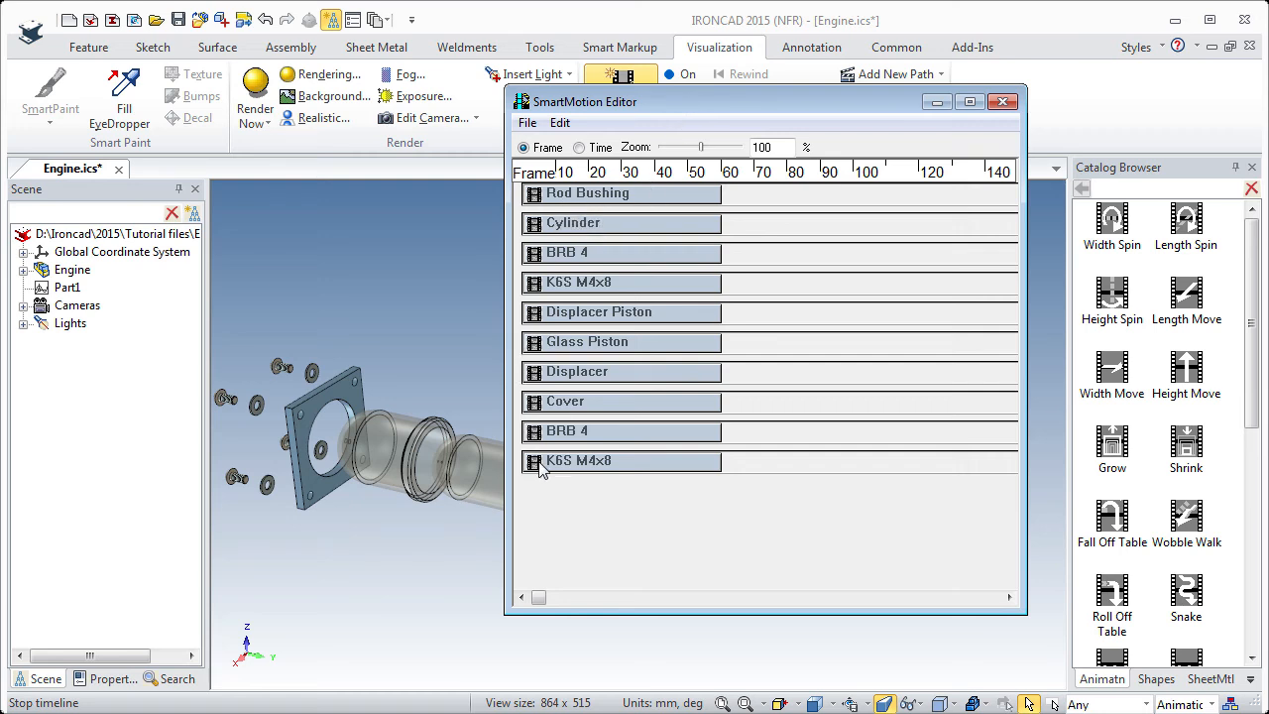
Check the start time and length of the Rod Bushing track without changing them.
{"action": "right_click", "coordinate": [607, 201]}
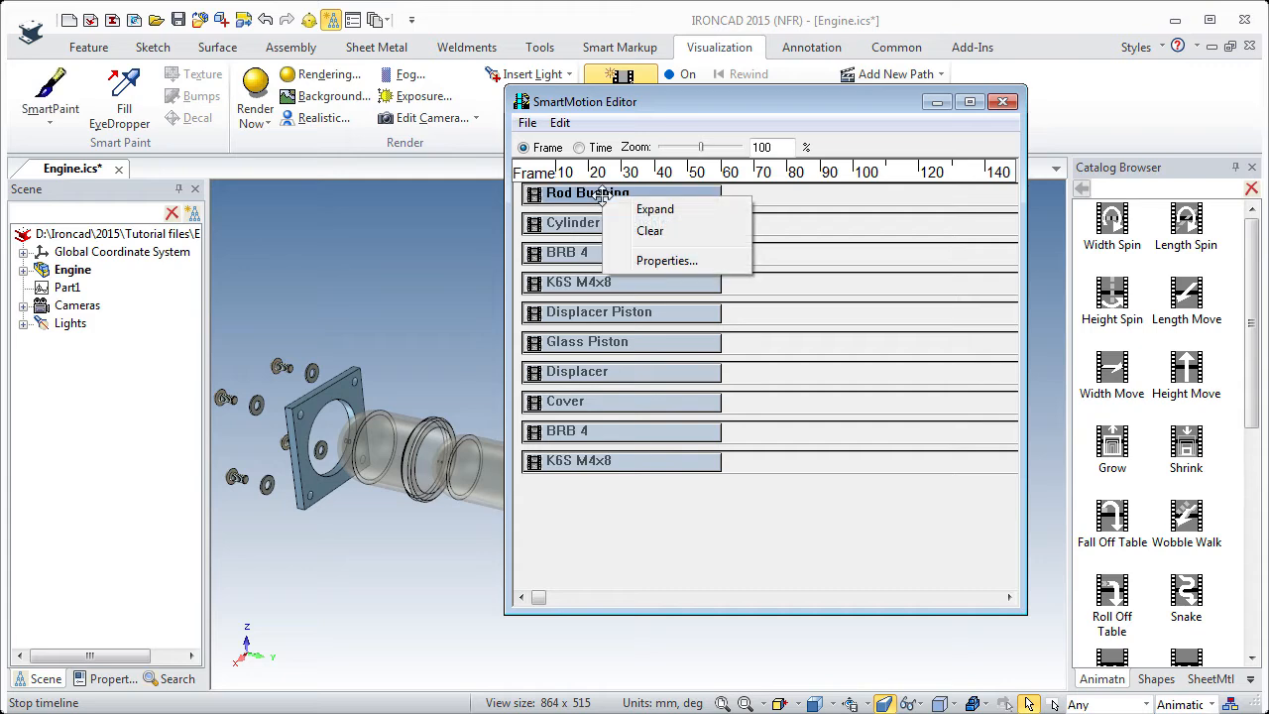
{"action": "left_click", "coordinate": [666, 260]}
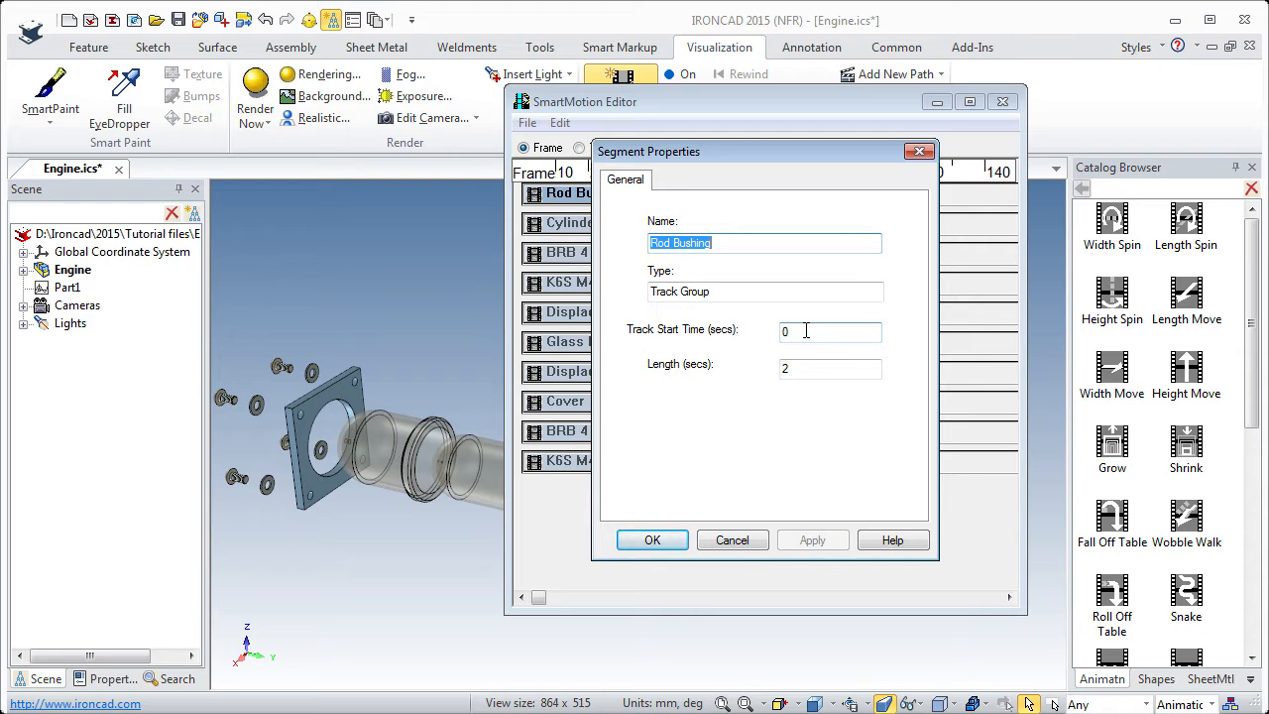
{"action": "left_click", "coordinate": [731, 539]}
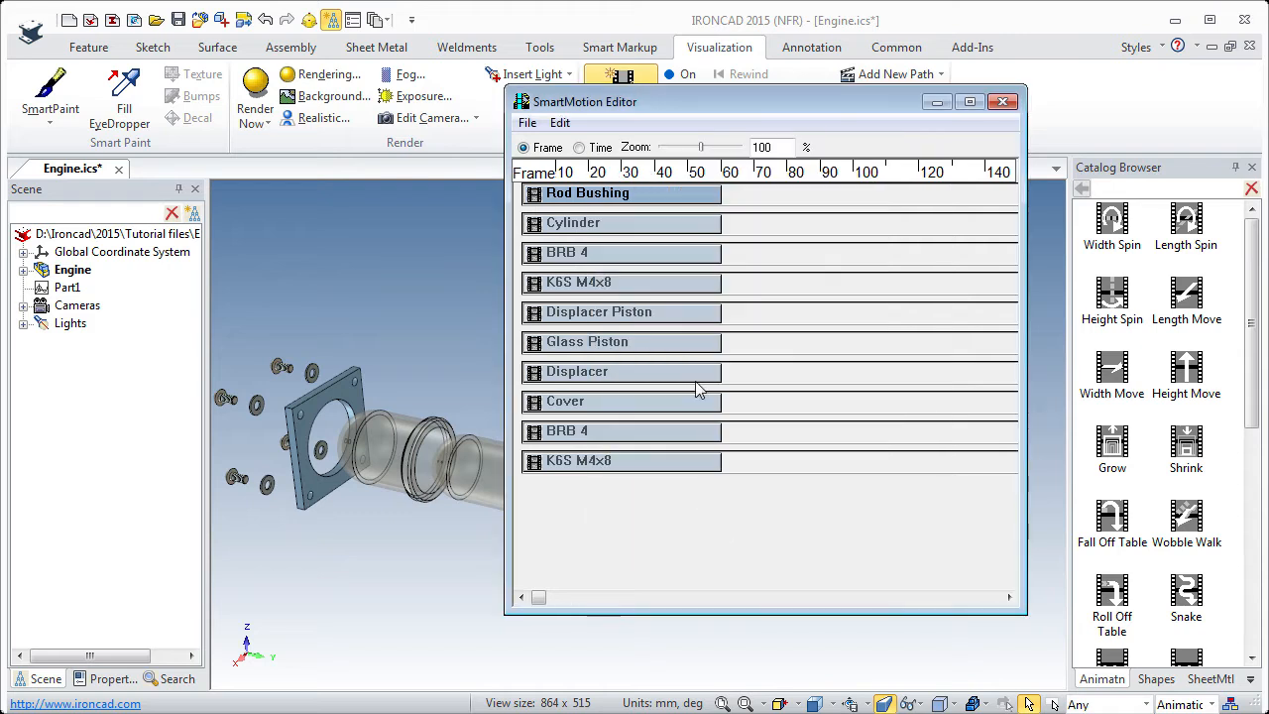
Set the Cylinder track's start time to 0.5 seconds.
{"action": "right_click", "coordinate": [608, 224]}
{"action": "left_click", "coordinate": [653, 287]}
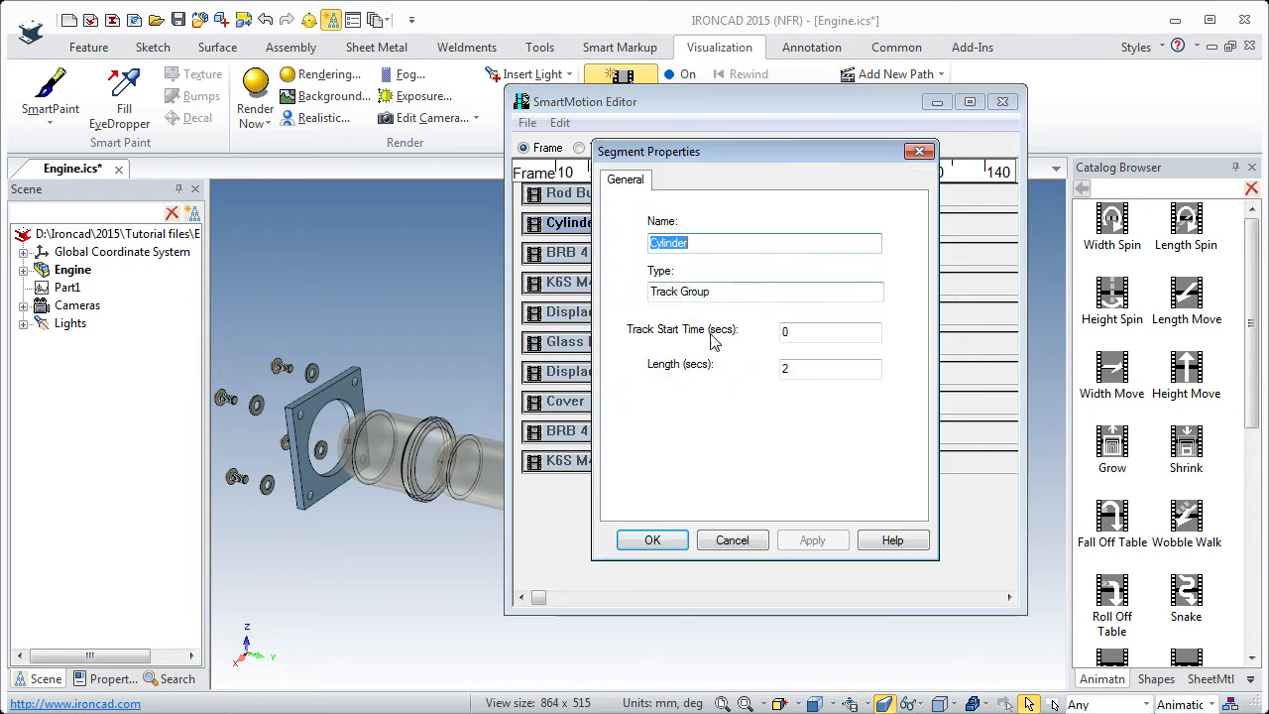
{"action": "left_click", "coordinate": [811, 331]}
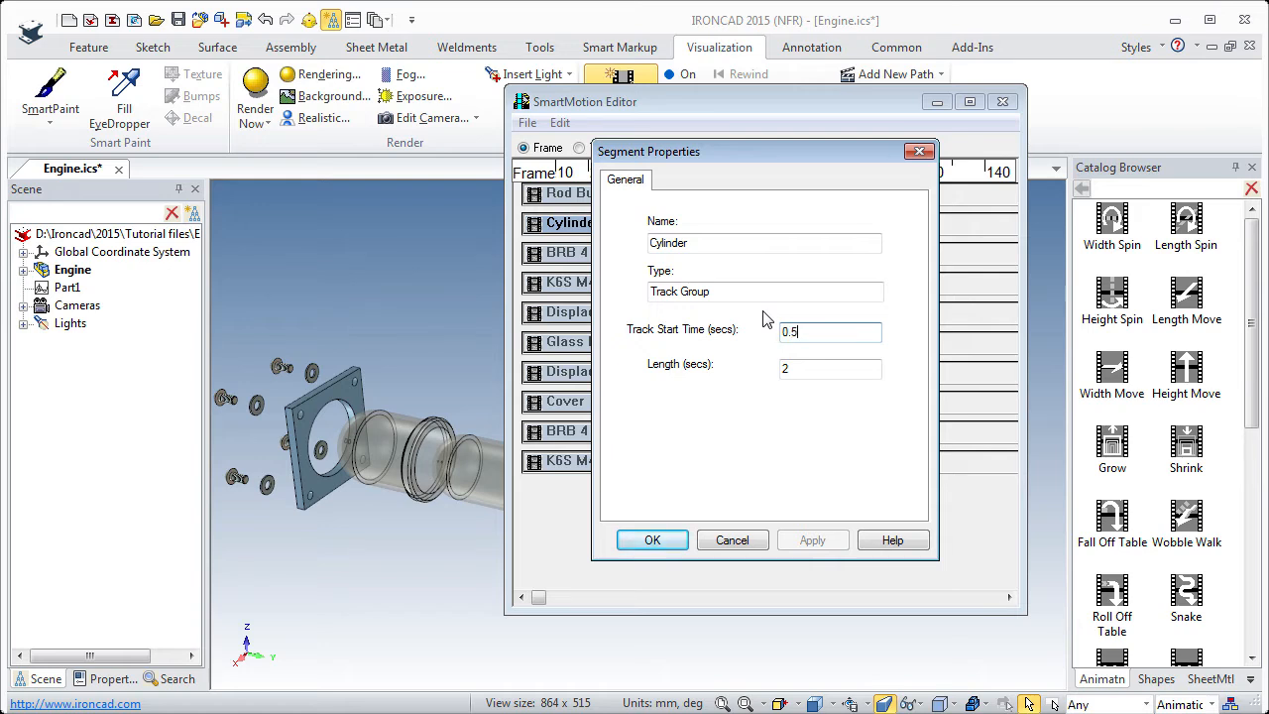
{"action": "left_click", "coordinate": [649, 540]}
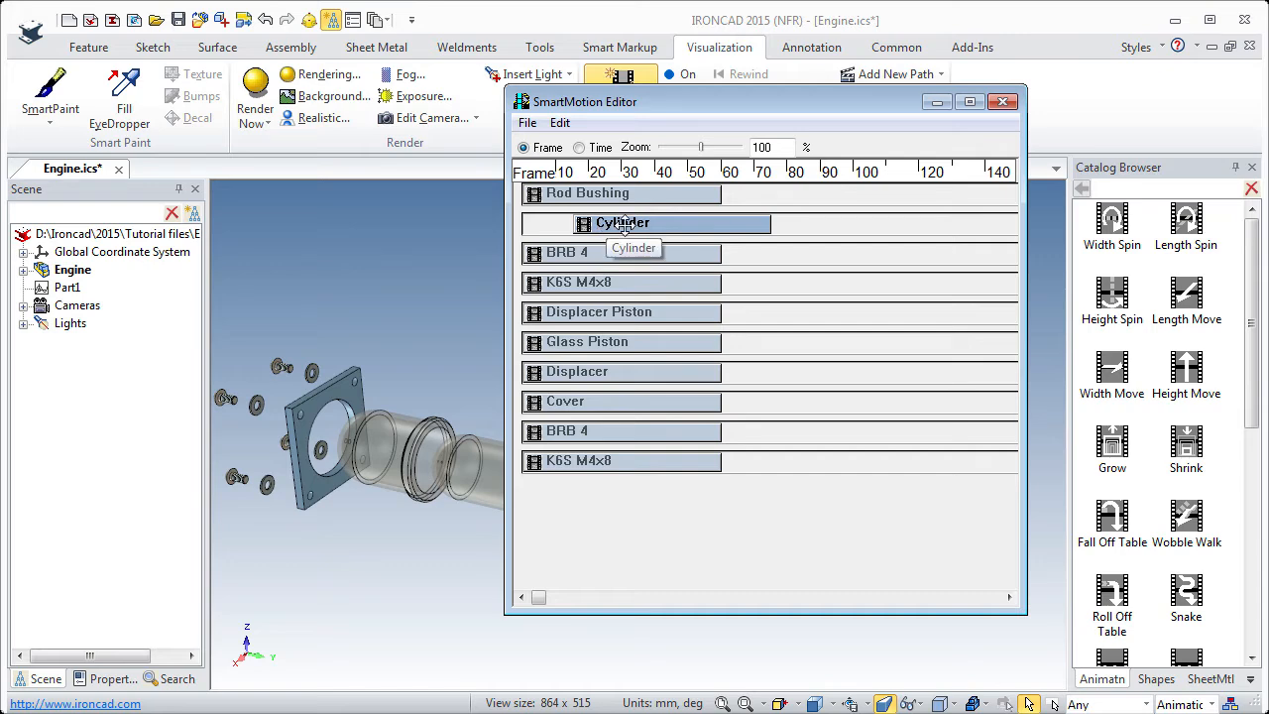
Set the start time of the first BRB 4 washer track, directly below Cylinder, to 1 second.
{"action": "left_click", "coordinate": [642, 253]}
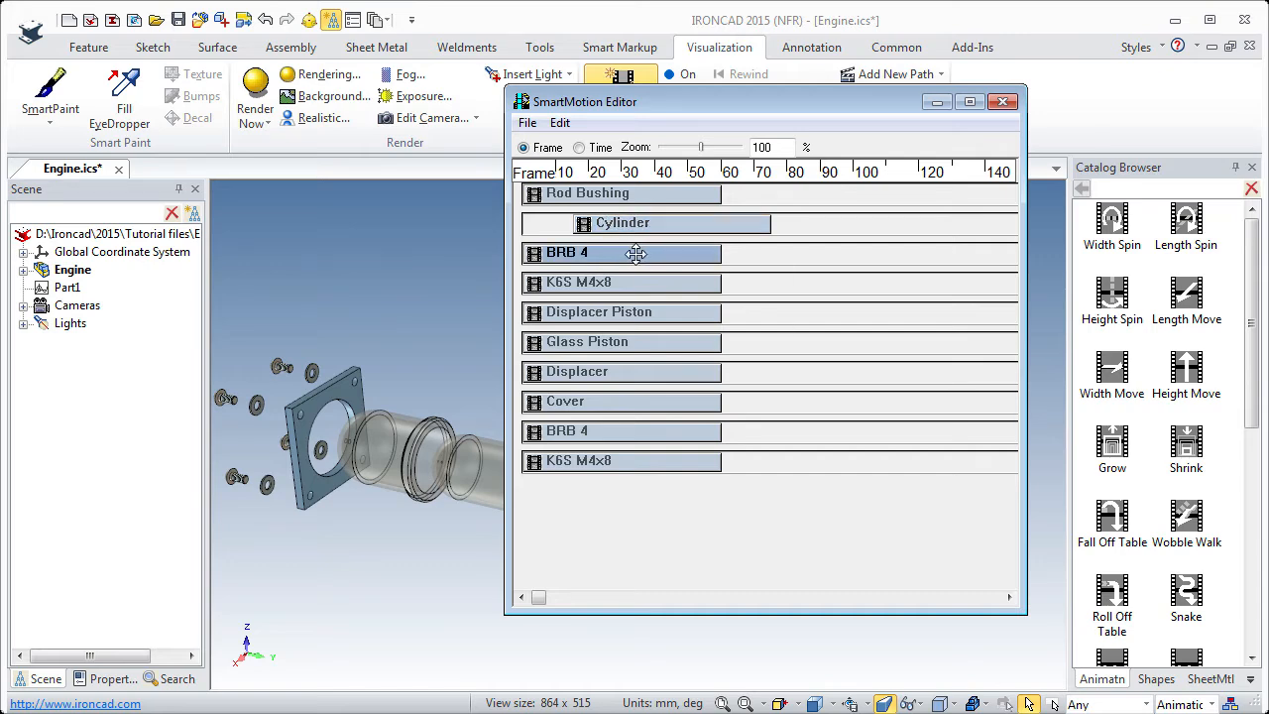
{"action": "right_click", "coordinate": [636, 254]}
{"action": "left_click", "coordinate": [686, 316]}
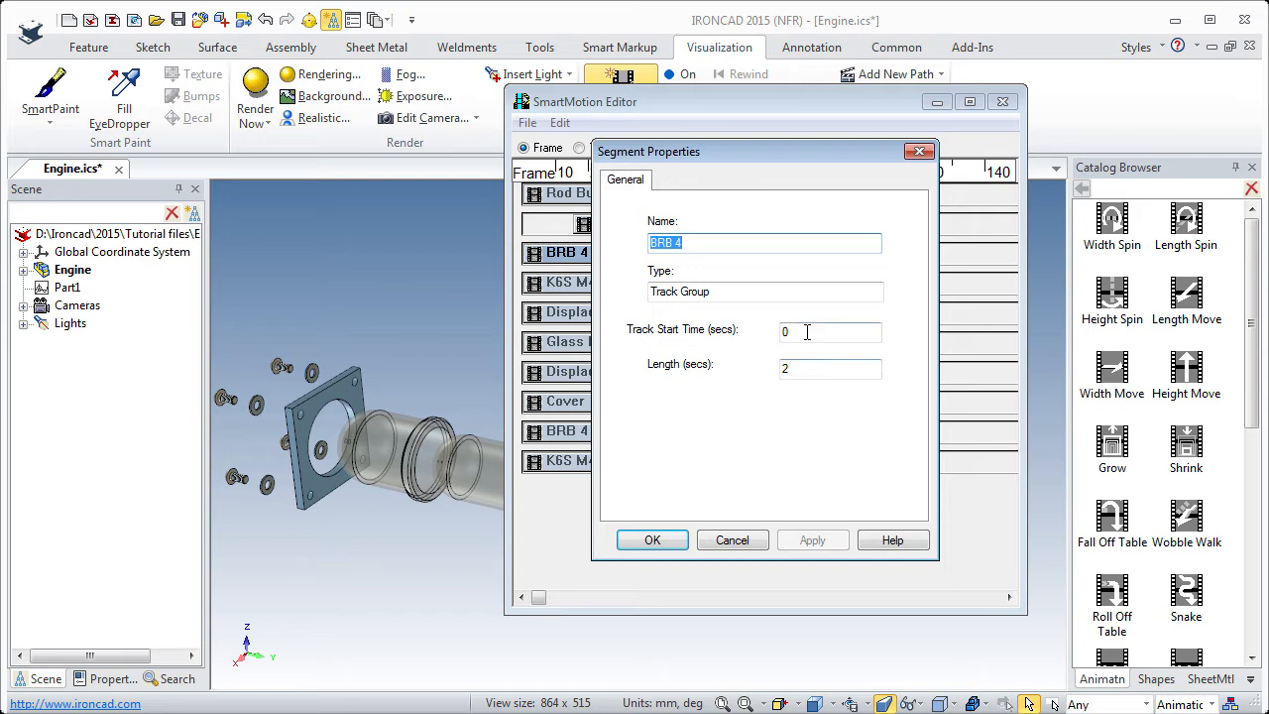
{"action": "key", "text": "Tab"}
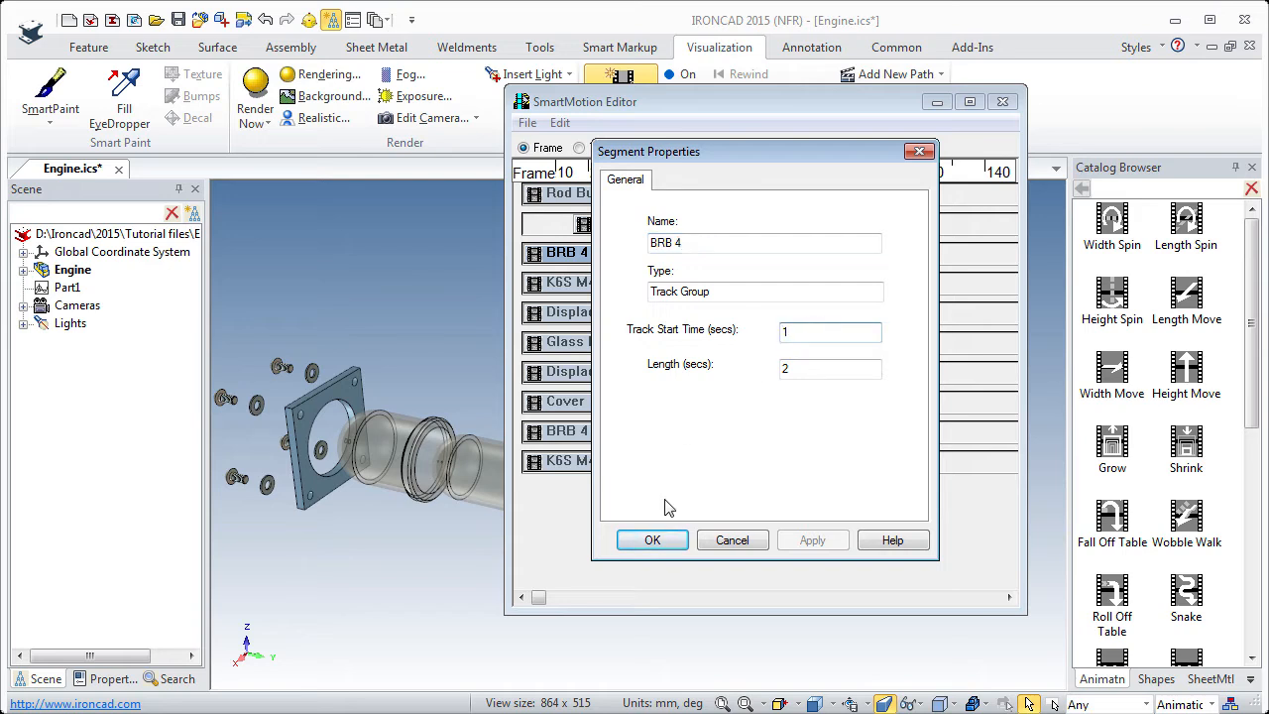
{"action": "left_click", "coordinate": [660, 541]}
Set the start time of the first K6S M4x8 screw track, above Displacer Piston, to 1.5 seconds.
{"action": "right_click", "coordinate": [615, 282]}
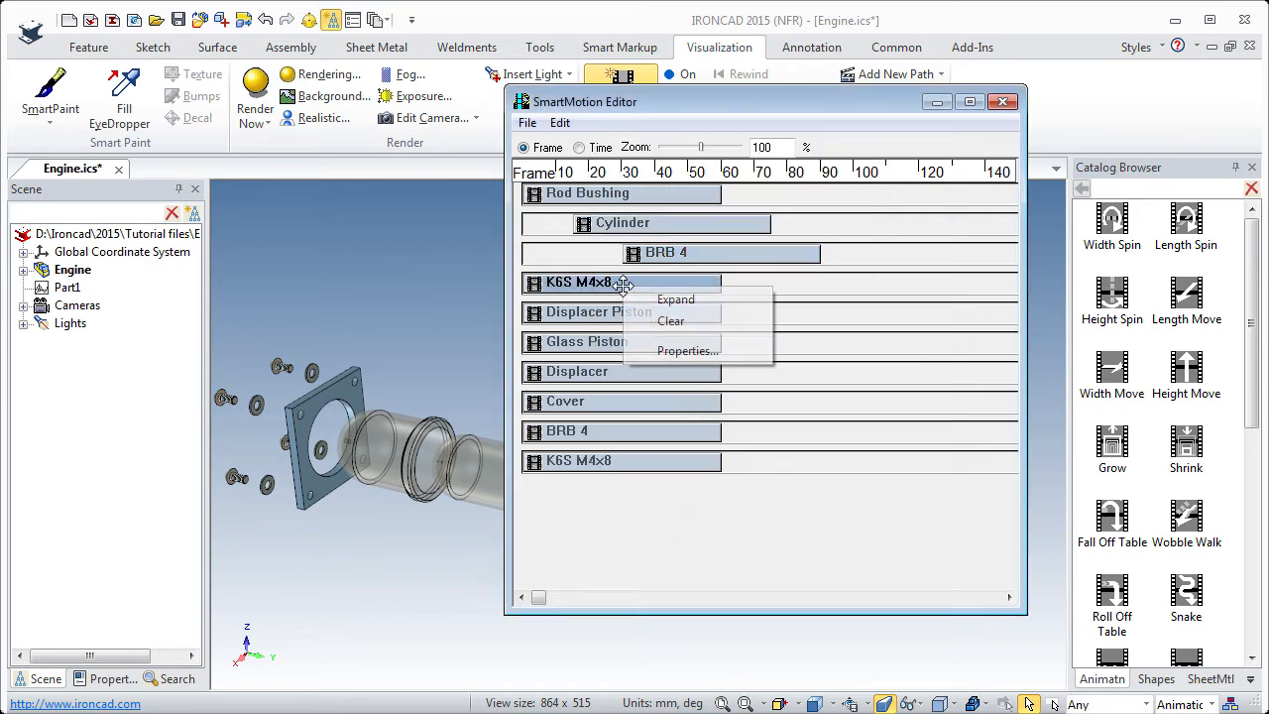
{"action": "left_click", "coordinate": [674, 350]}
{"action": "key", "text": "Tab"}
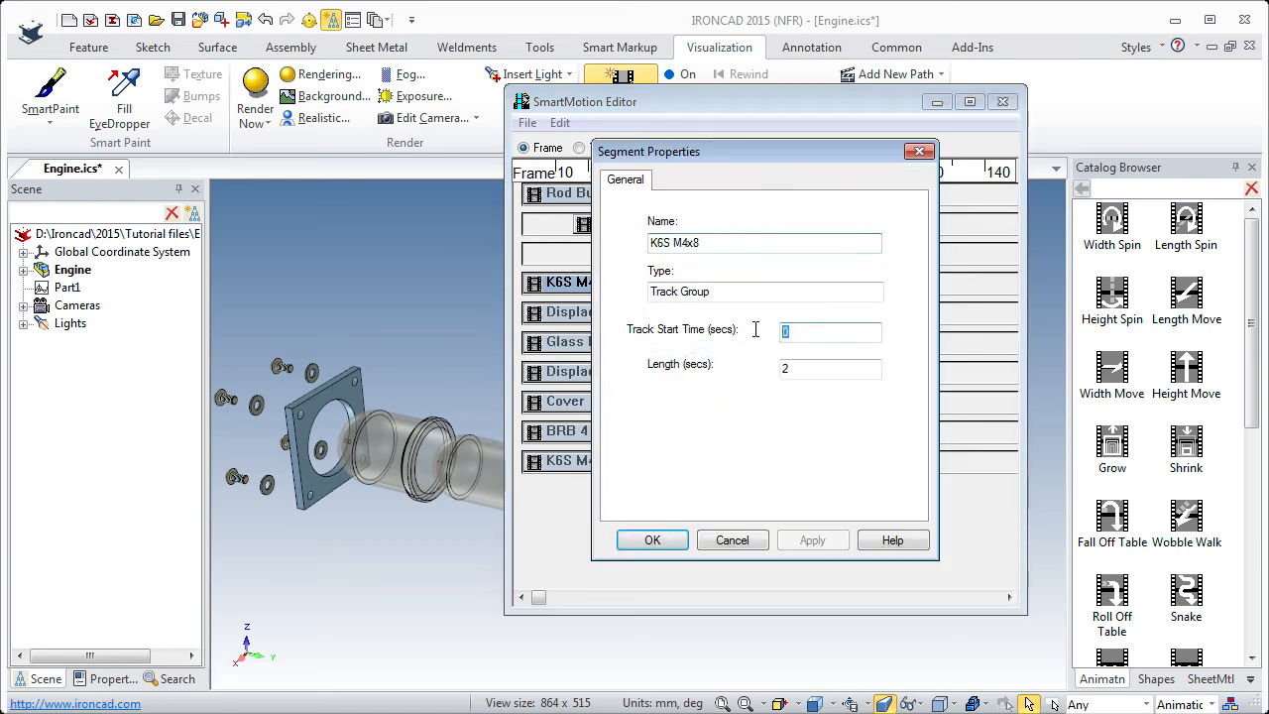
{"action": "type", "text": "1.5"}
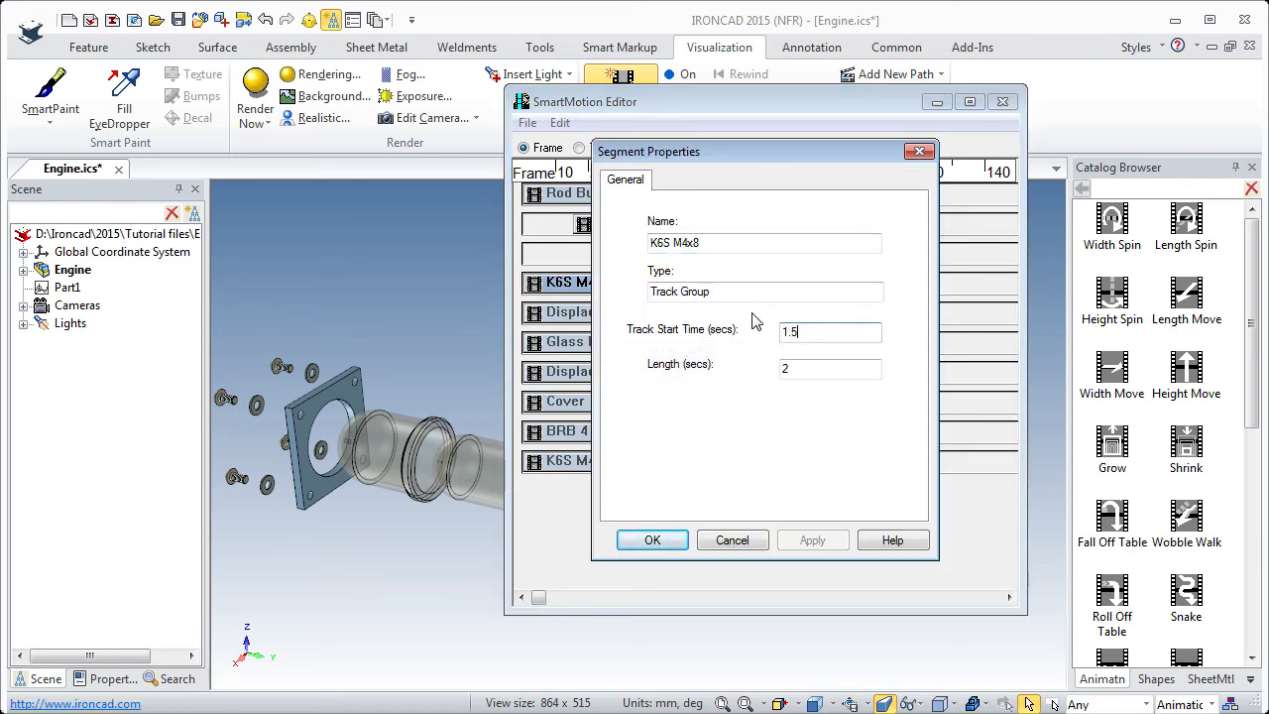
{"action": "left_click", "coordinate": [654, 541]}
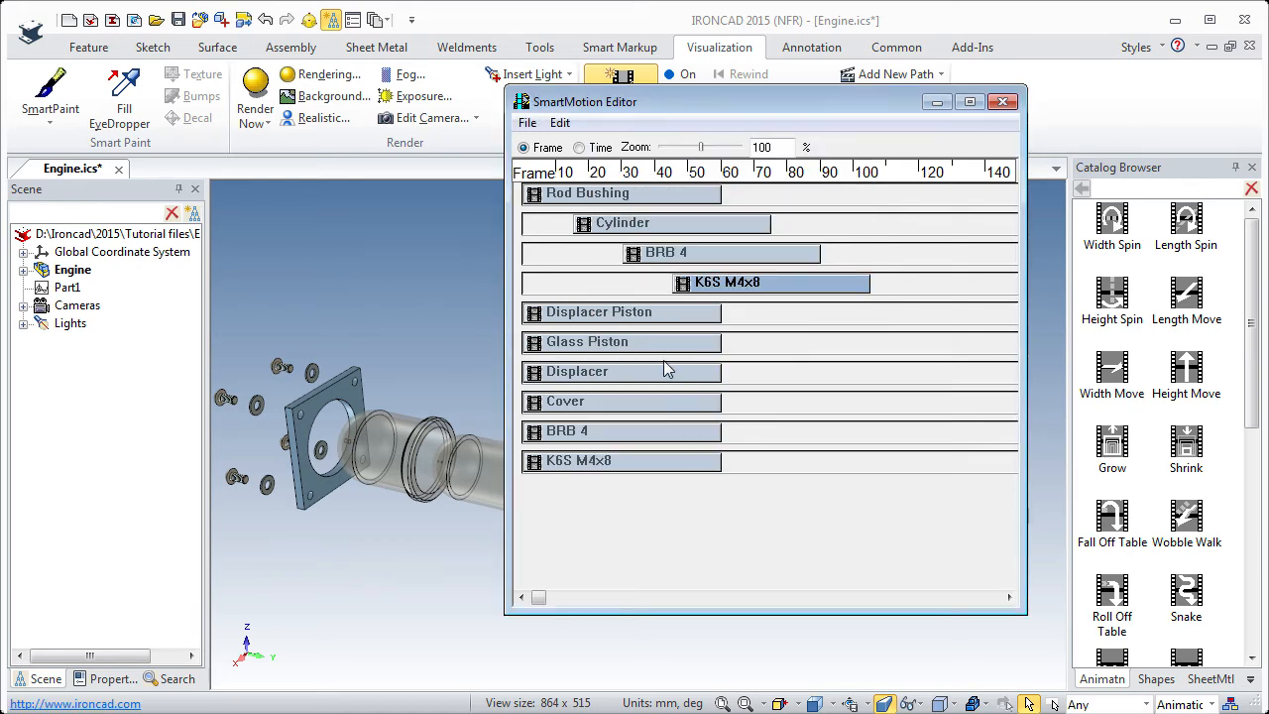
Set the Displacer Piston track's start time to 2 seconds.
{"action": "right_click", "coordinate": [644, 313]}
{"action": "left_click", "coordinate": [699, 371]}
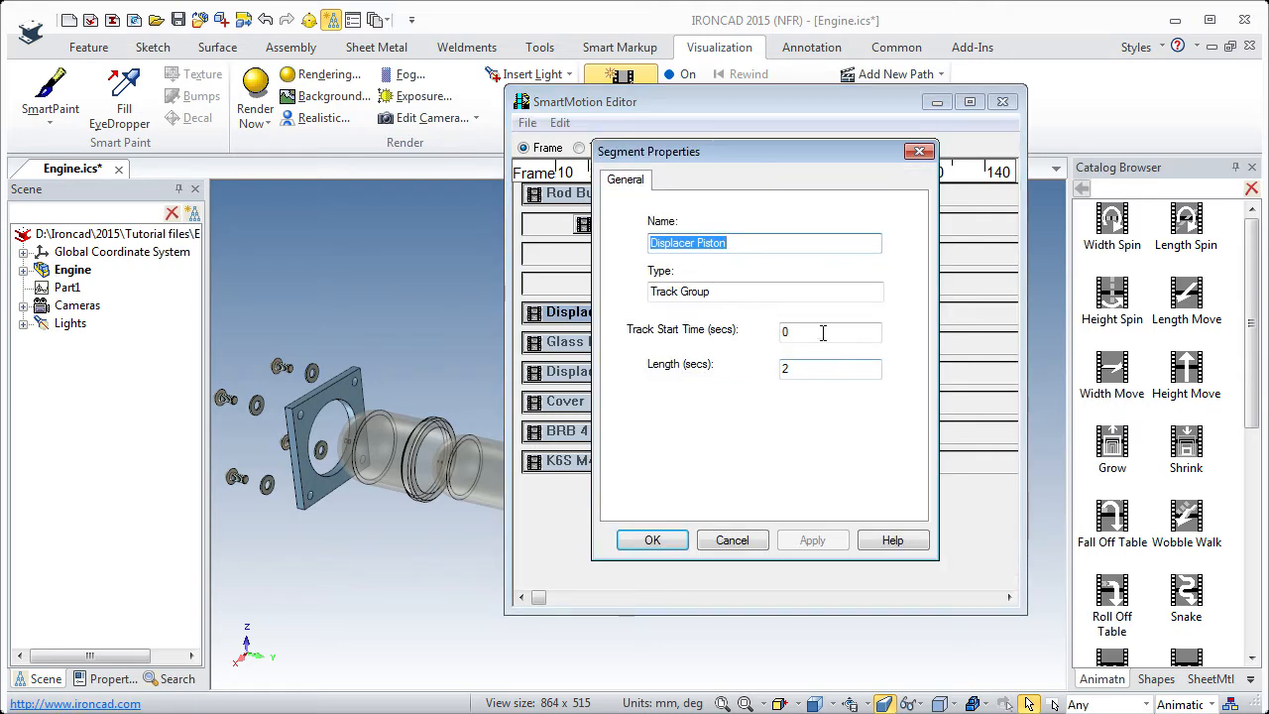
{"action": "key", "text": "Tab"}
{"action": "key", "text": "Return"}
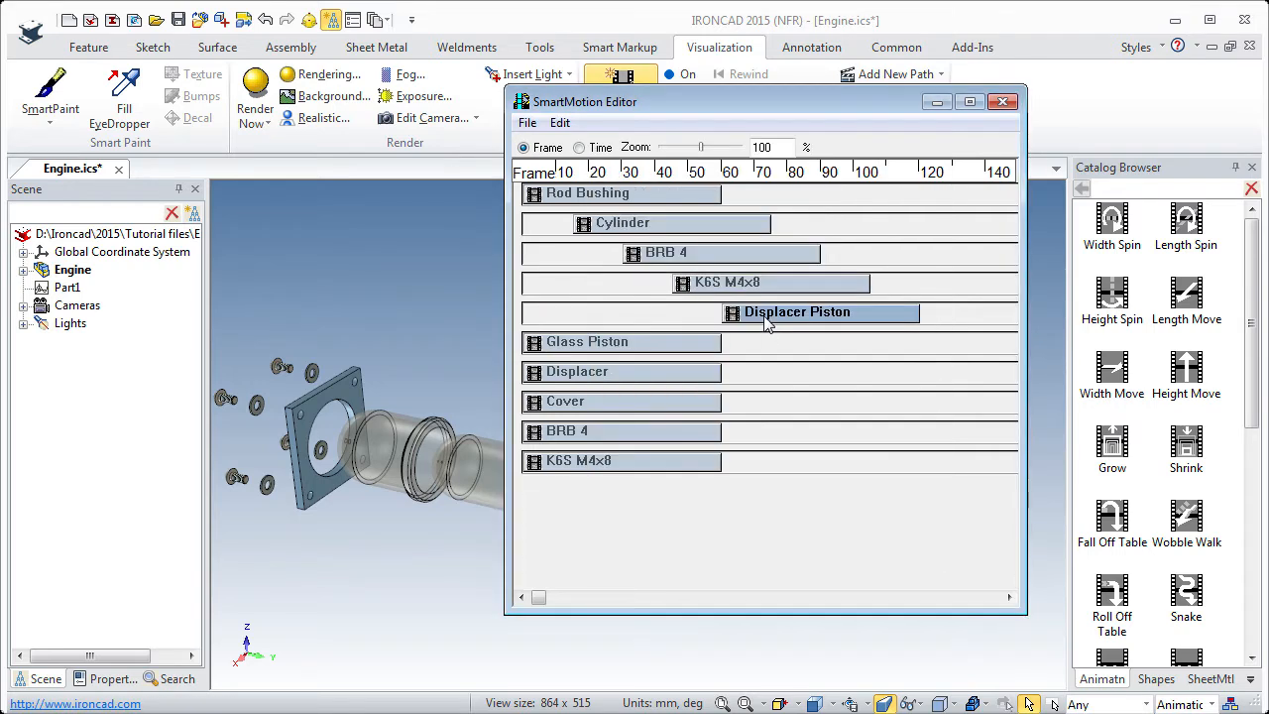
Set the Glass Piston track's start time to 2.5 seconds.
{"action": "left_click", "coordinate": [687, 342]}
{"action": "right_click", "coordinate": [684, 342]}
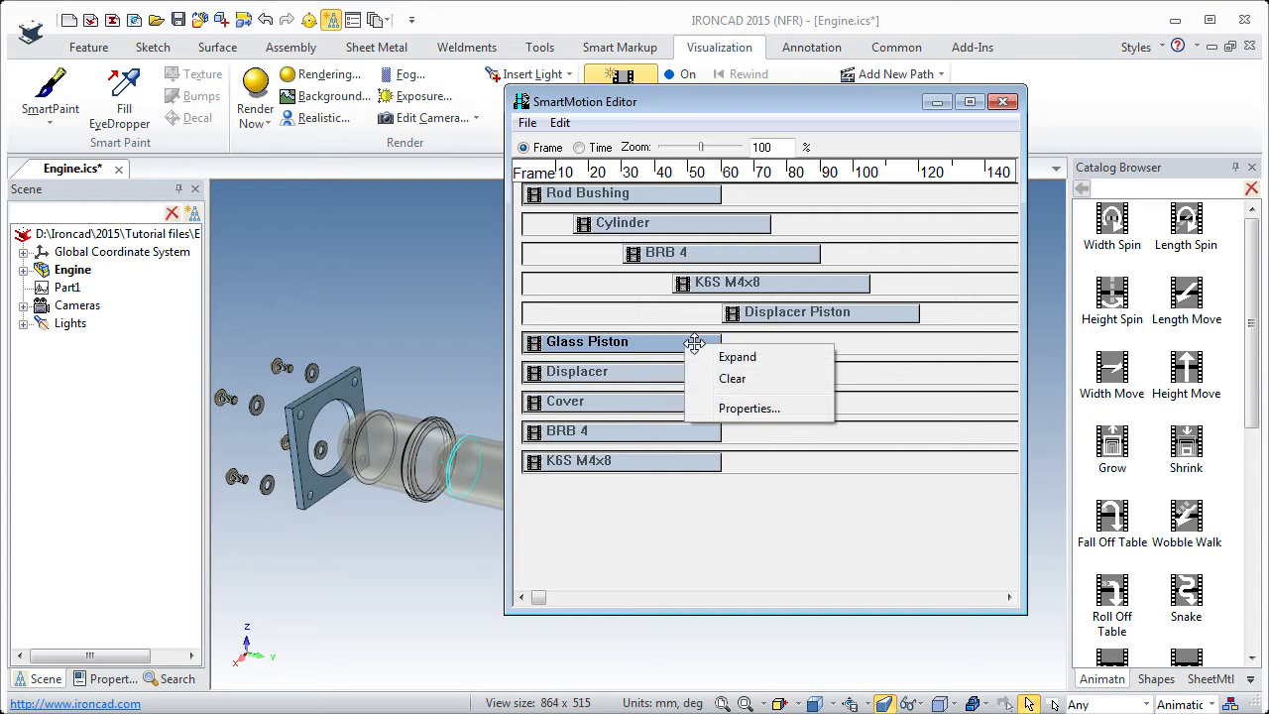
{"action": "left_click", "coordinate": [733, 405]}
{"action": "key", "text": "Tab"}
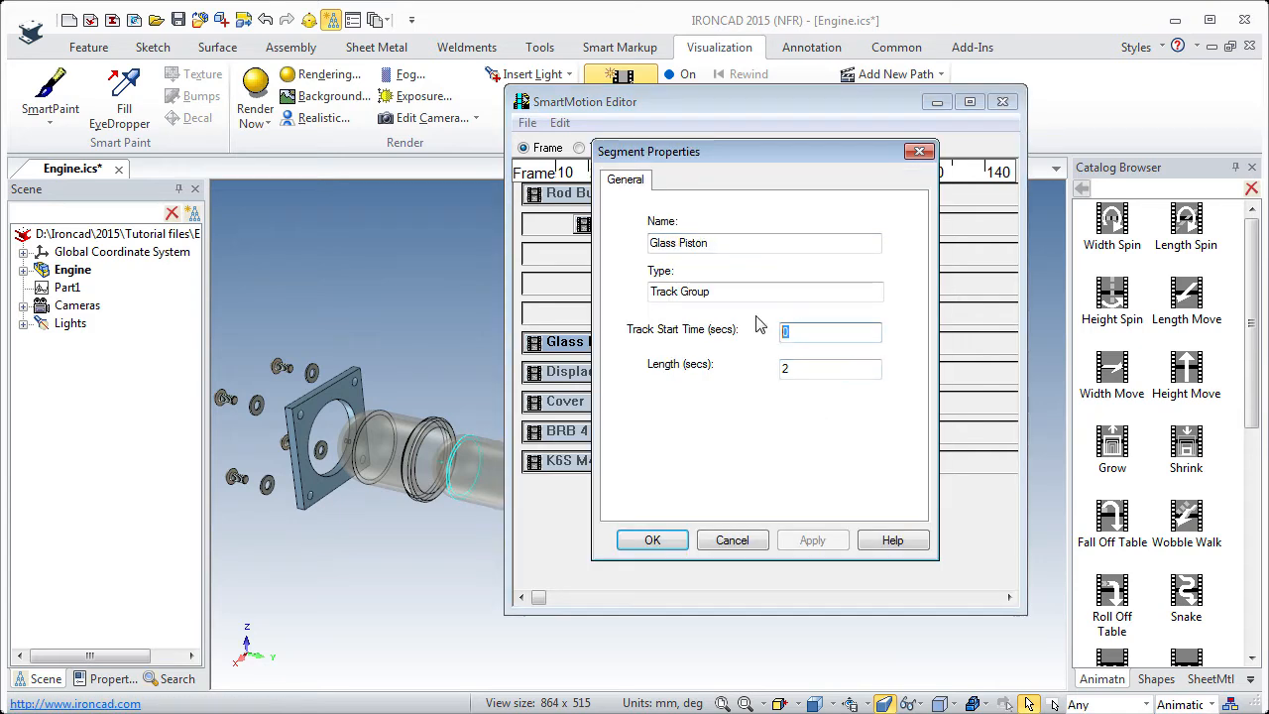
{"action": "type", "text": "2.5"}
{"action": "key", "text": "Return"}
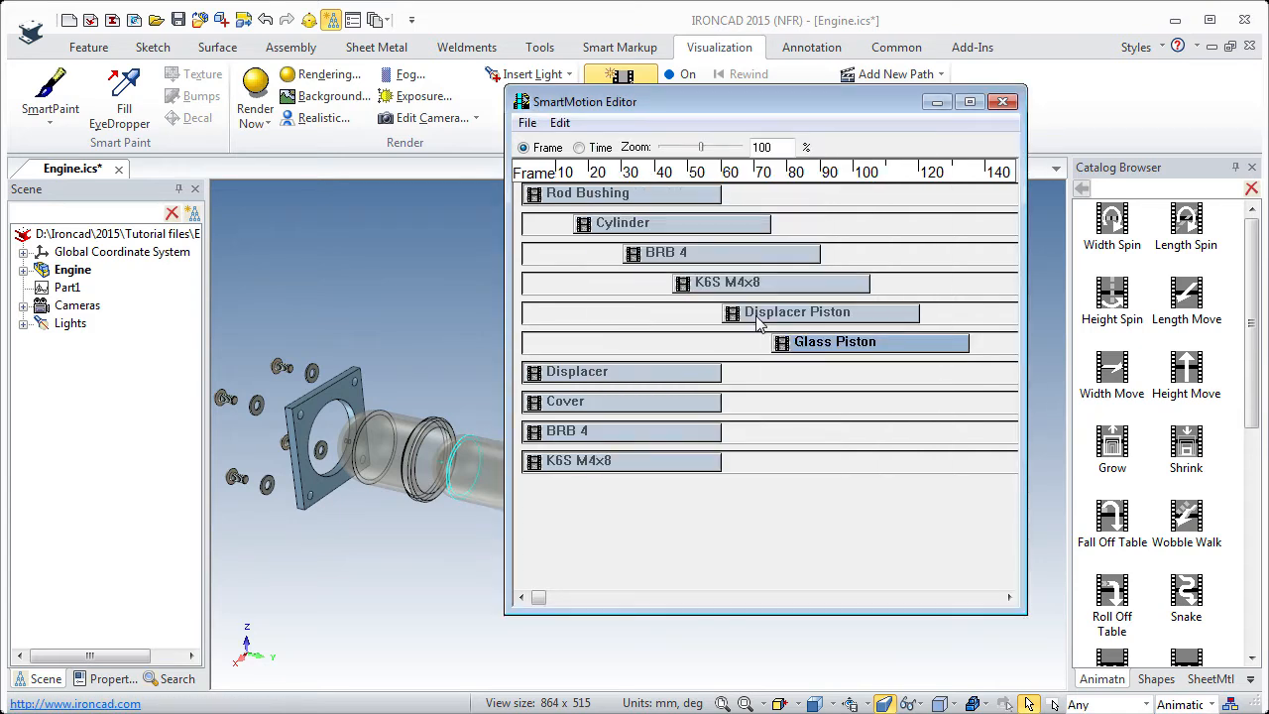
Set the Displacer track's start time to 3 seconds.
{"action": "left_click", "coordinate": [676, 374]}
{"action": "right_click", "coordinate": [674, 374]}
{"action": "left_click", "coordinate": [736, 440]}
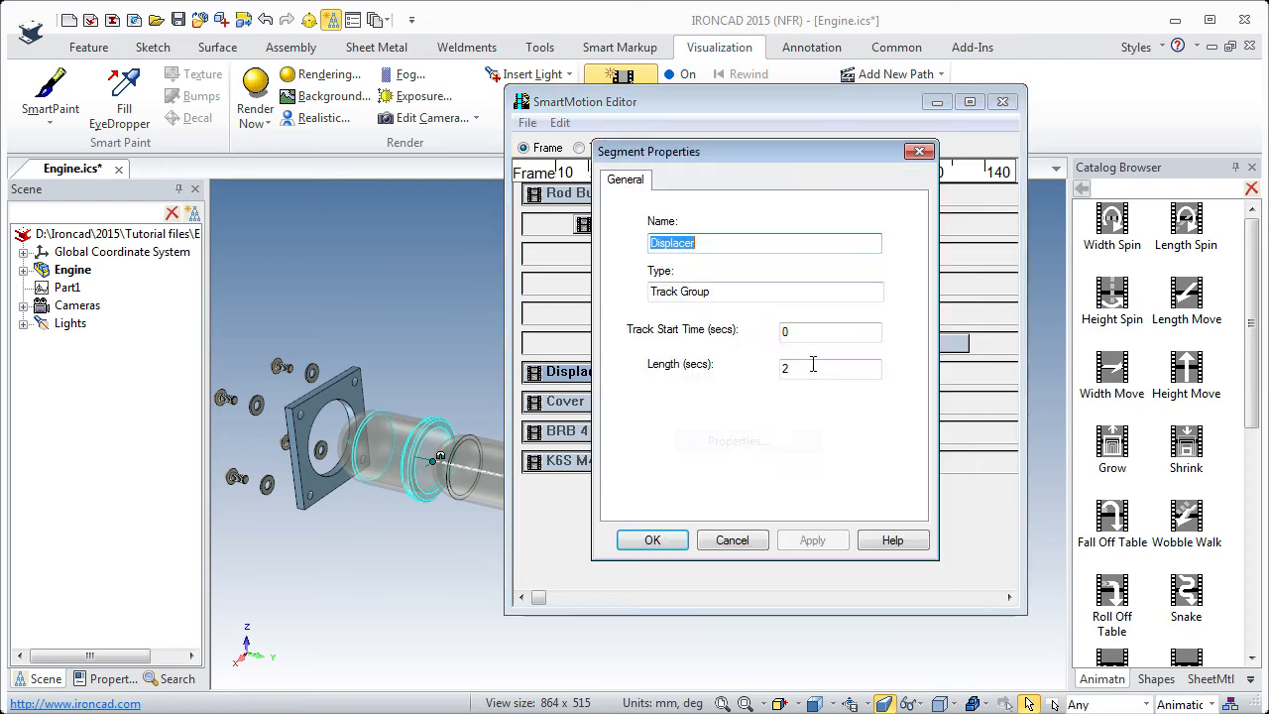
{"action": "key", "text": "Tab"}
{"action": "type", "text": "3"}
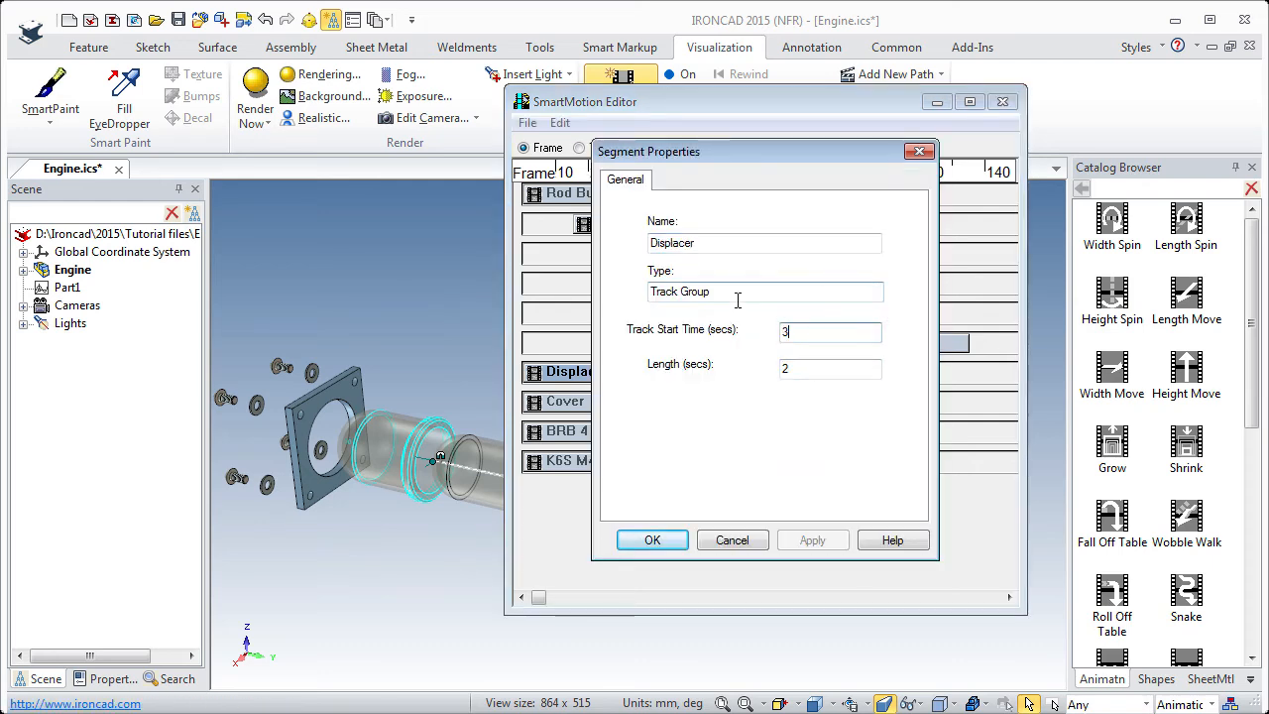
{"action": "left_click", "coordinate": [652, 541]}
Set the Cover track's start time to 3.5 seconds.
{"action": "left_click", "coordinate": [663, 401]}
{"action": "right_click", "coordinate": [663, 401]}
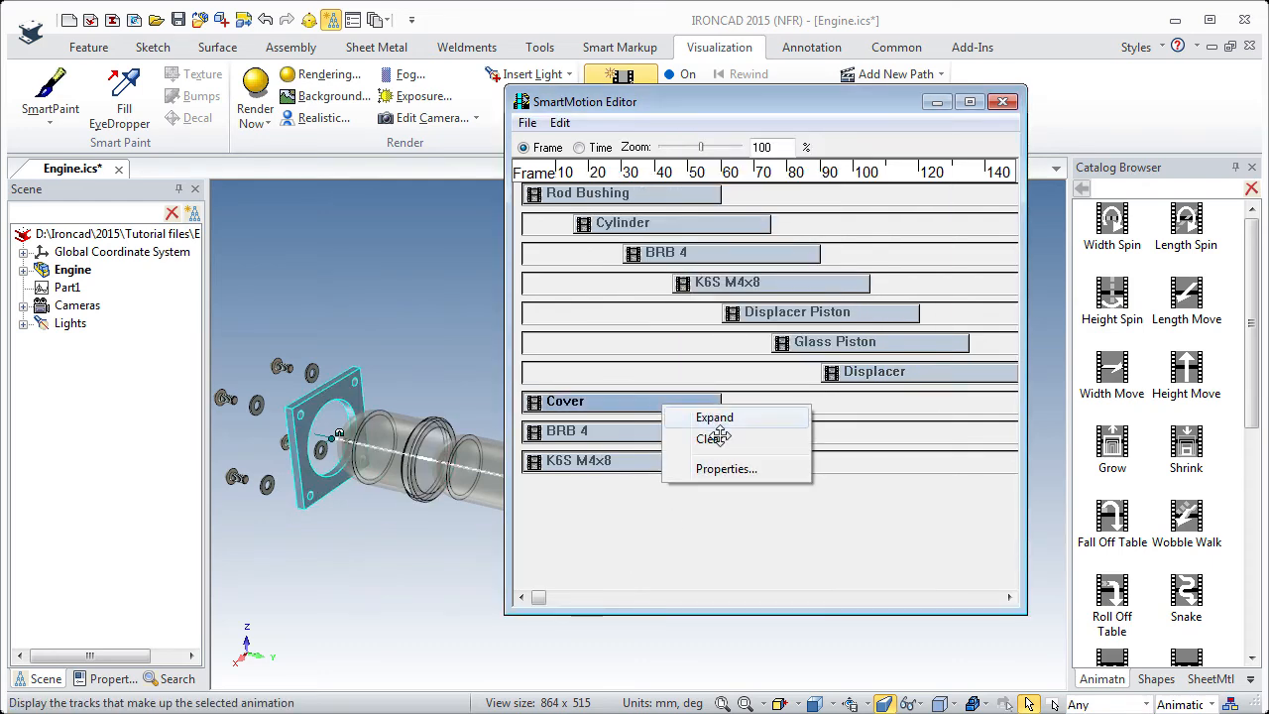
{"action": "left_click", "coordinate": [724, 469]}
{"action": "key", "text": "Tab"}
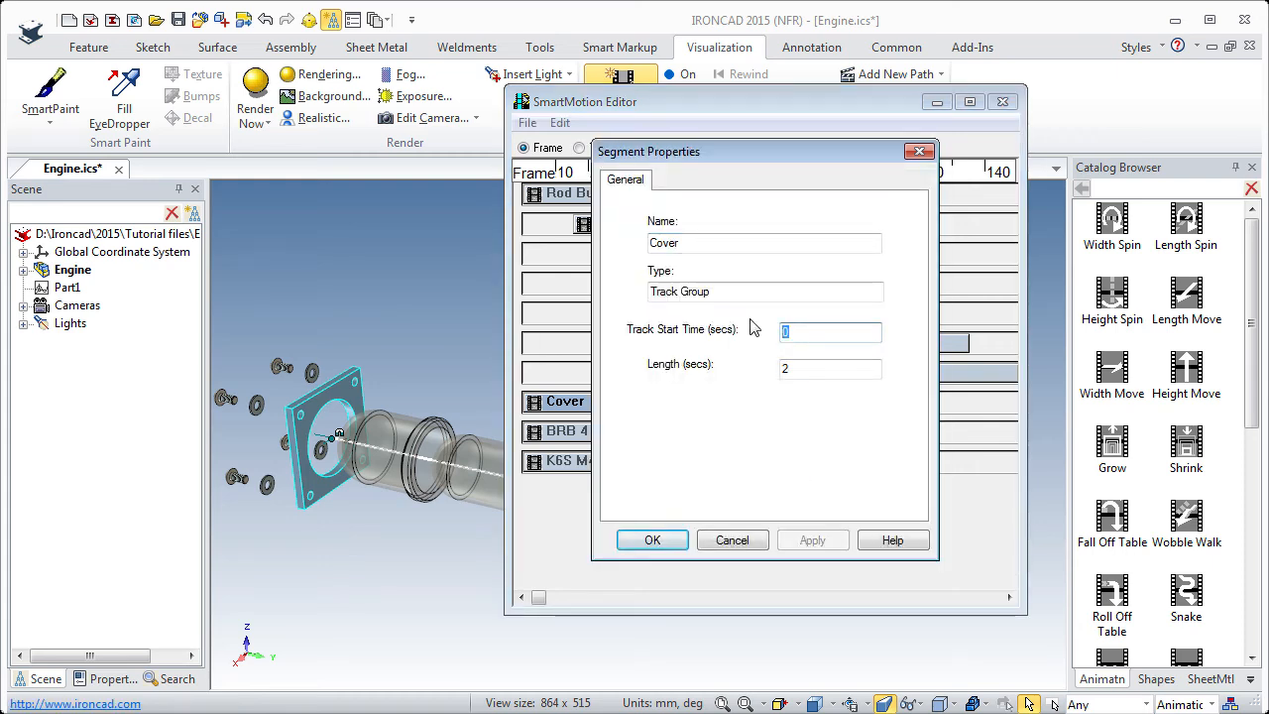
{"action": "key", "text": "Return"}
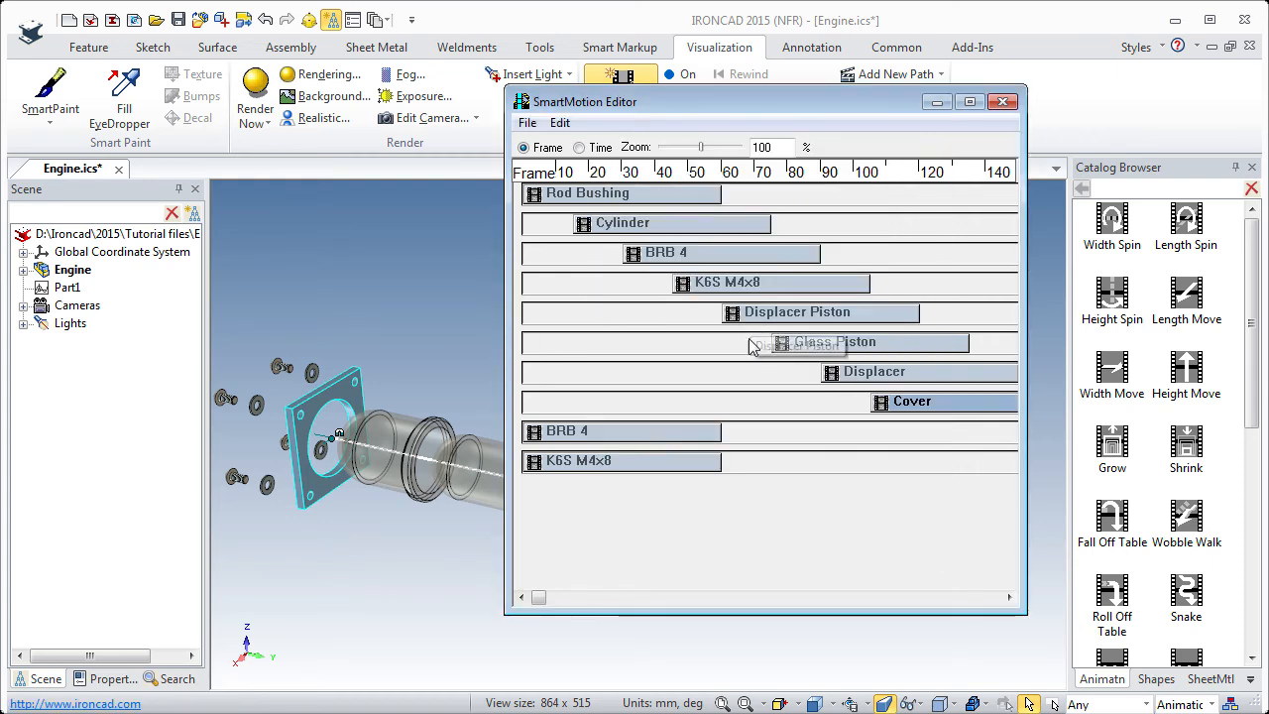
Set the start time of the second BRB 4 washer track, directly below Cover, to 4 seconds.
{"action": "left_click", "coordinate": [662, 434]}
{"action": "right_click", "coordinate": [662, 434]}
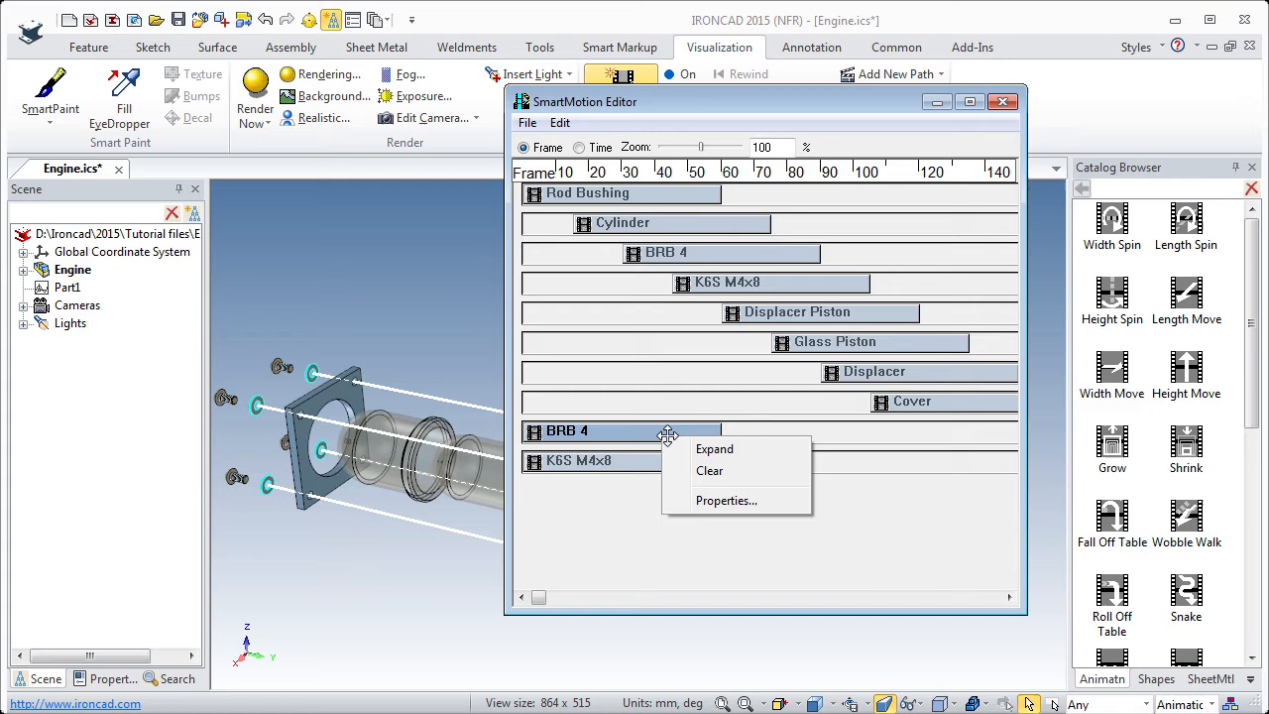
{"action": "left_click", "coordinate": [726, 500]}
{"action": "key", "text": "Tab"}
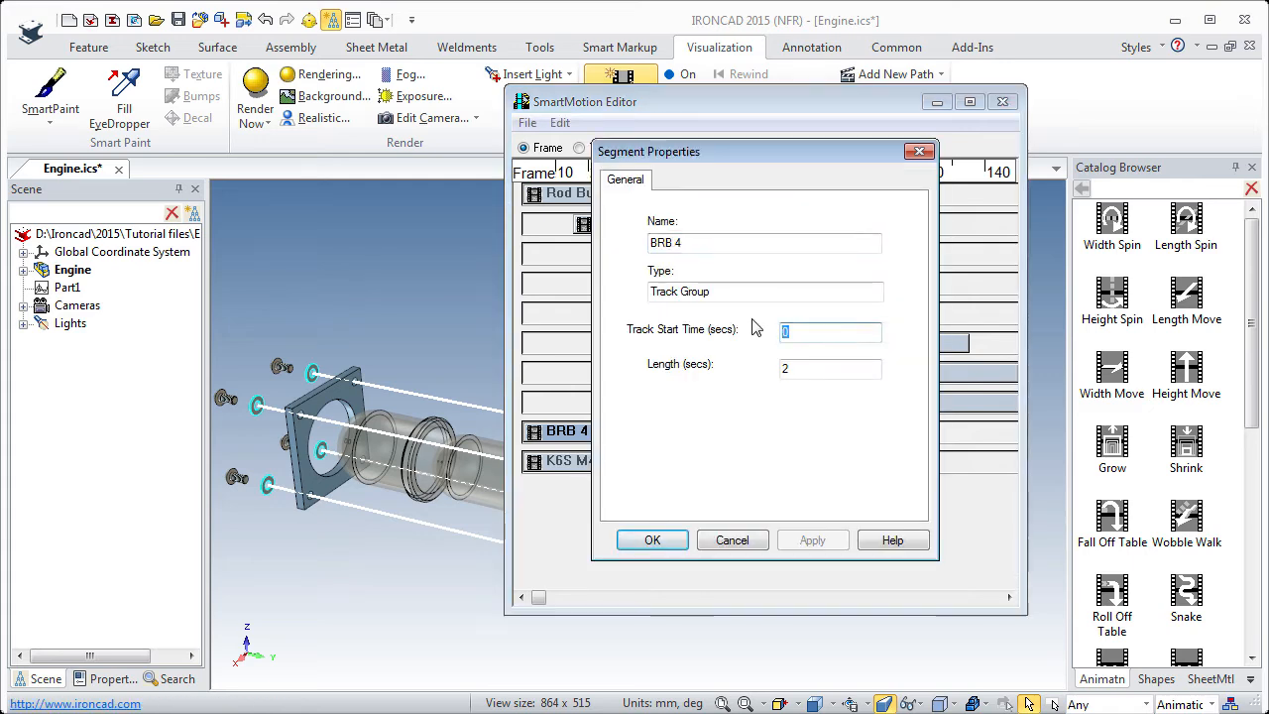
{"action": "type", "text": "4"}
{"action": "left_click", "coordinate": [652, 539]}
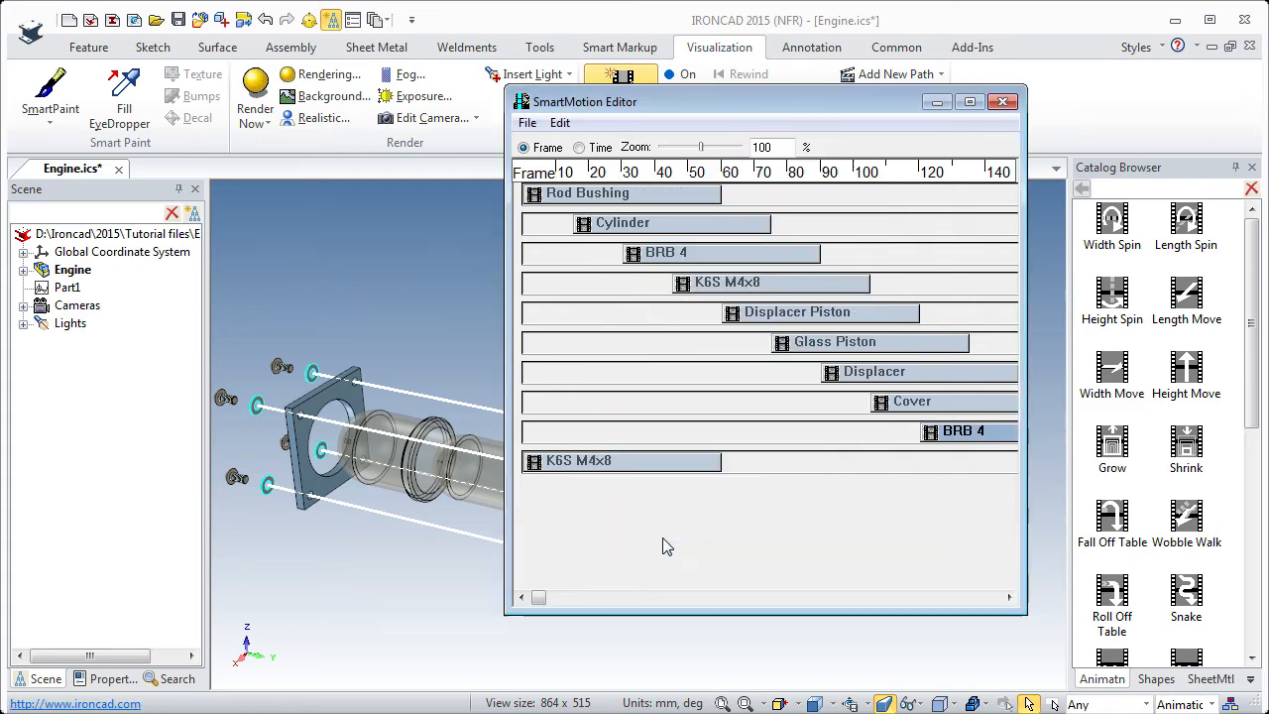
Set the start time of the last K6S M4x8 screw track to 4.5 seconds.
{"action": "right_click", "coordinate": [647, 461]}
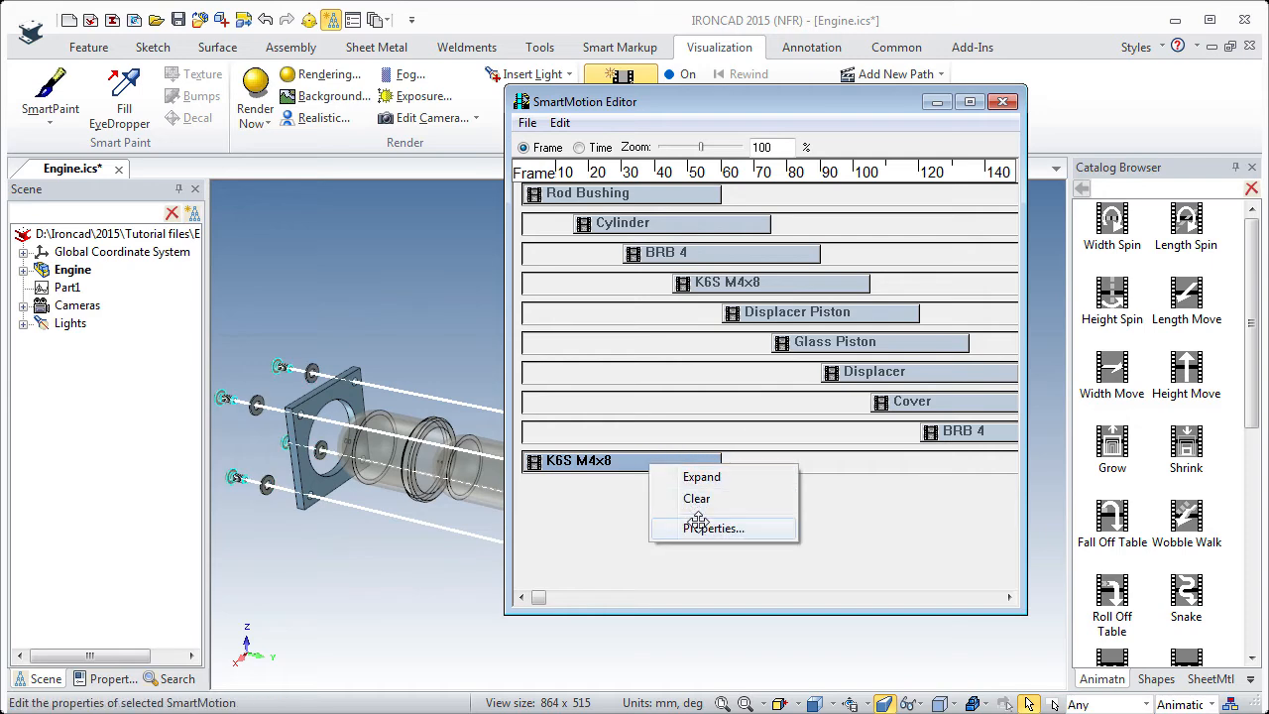
{"action": "left_click", "coordinate": [702, 528]}
{"action": "key", "text": "Tab"}
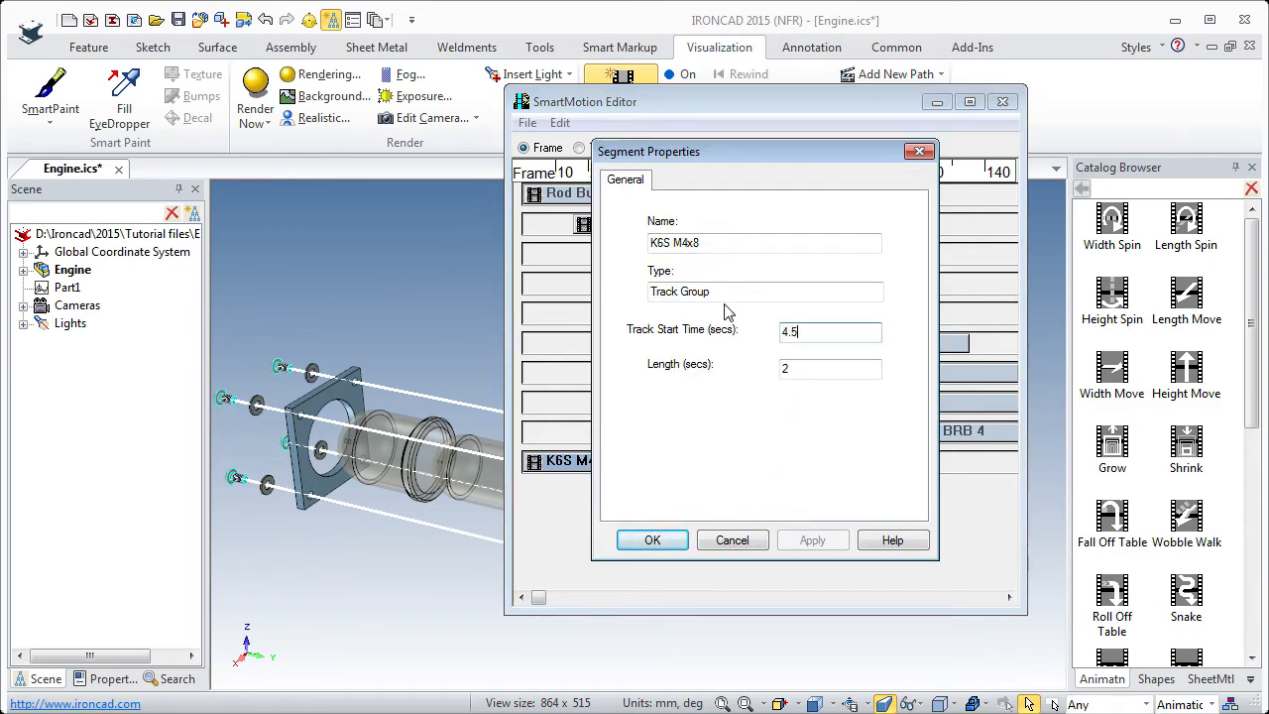
{"action": "type", "text": "4.5"}
{"action": "left_click", "coordinate": [652, 539]}
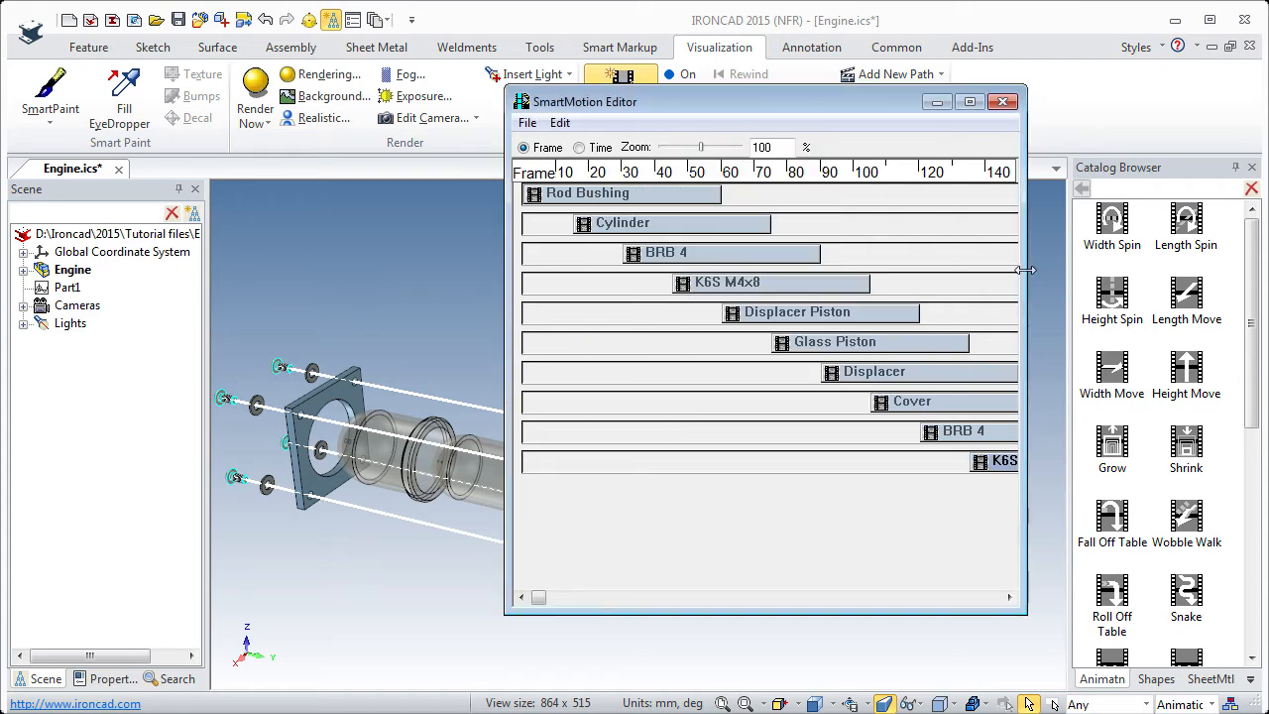
Widen the SmartMotion Editor to review the full staggered timeline of all component tracks, and close the editor.
{"action": "left_click_drag", "start_coordinate": [1026, 270], "coordinate": [1153, 265]}
{"action": "left_click_drag", "start_coordinate": [861, 107], "coordinate": [691, 104]}
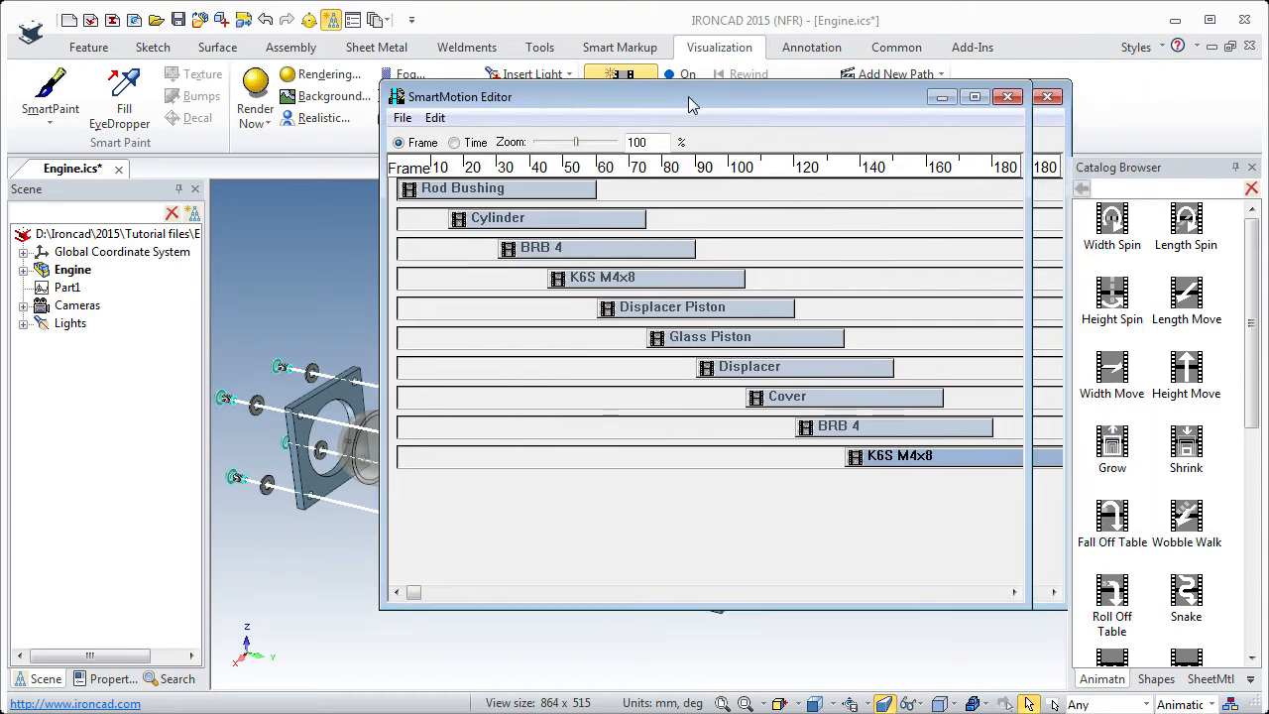
{"action": "left_click", "coordinate": [981, 97]}
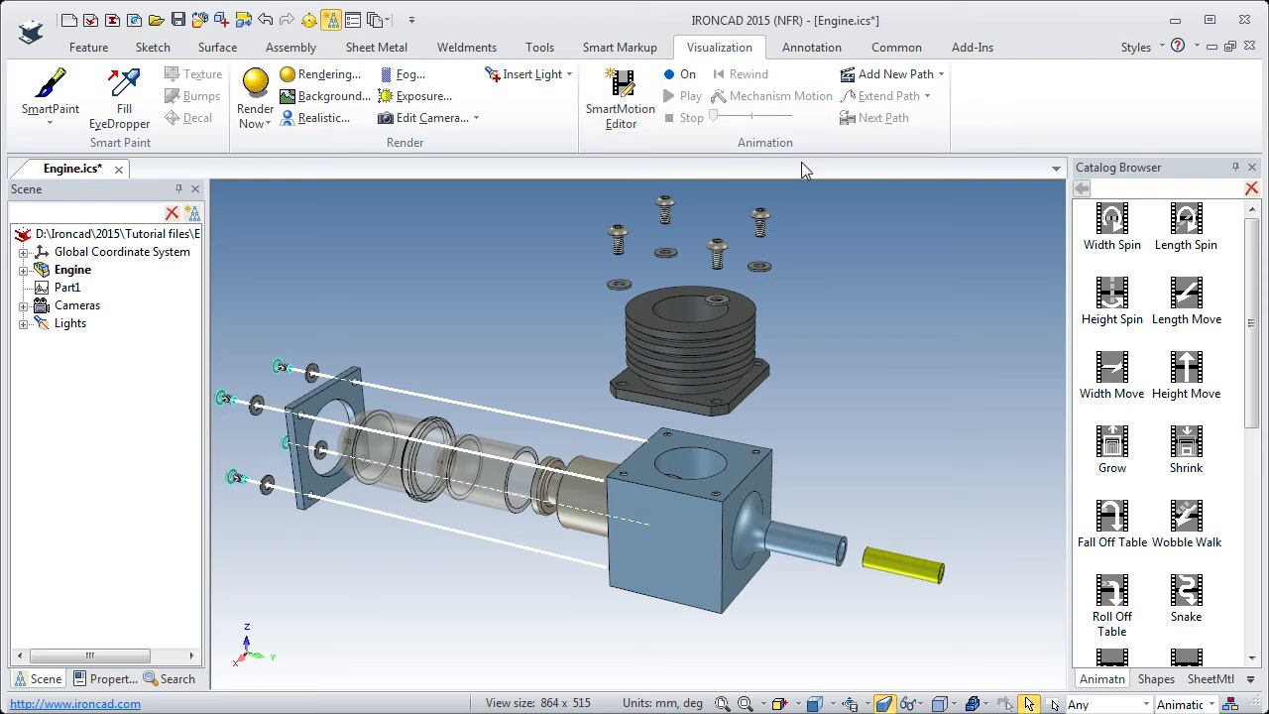
Enable animation mode, play the assembly sequence, and scrub back to an earlier point in the motion.
{"action": "left_click", "coordinate": [682, 76]}
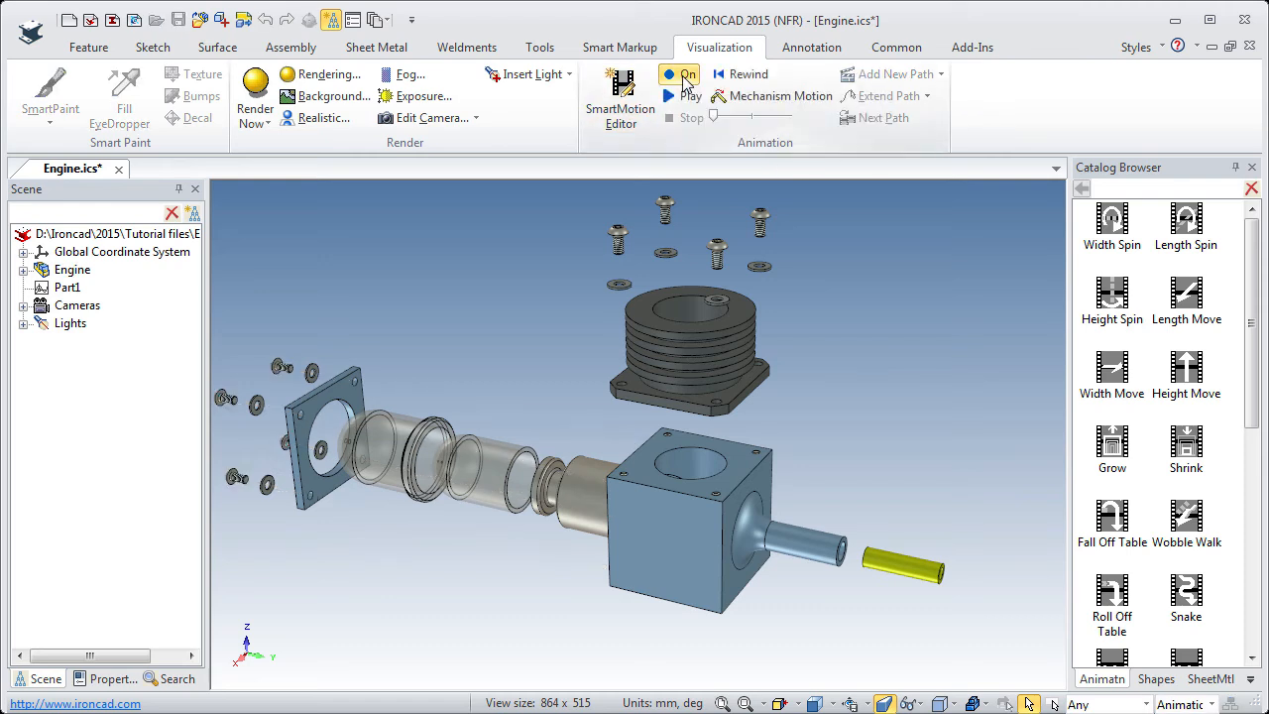
{"action": "left_click", "coordinate": [672, 99]}
{"action": "left_click", "coordinate": [673, 103]}
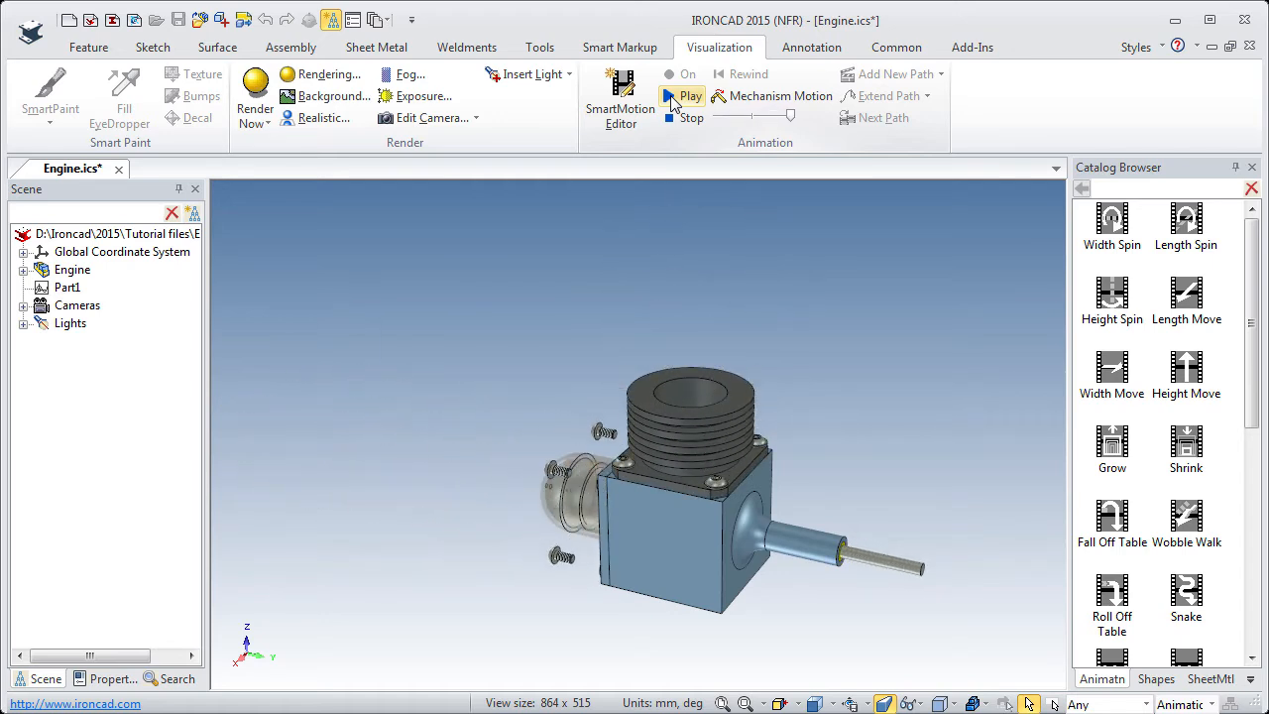
{"action": "left_click_drag", "start_coordinate": [783, 119], "coordinate": [733, 117]}
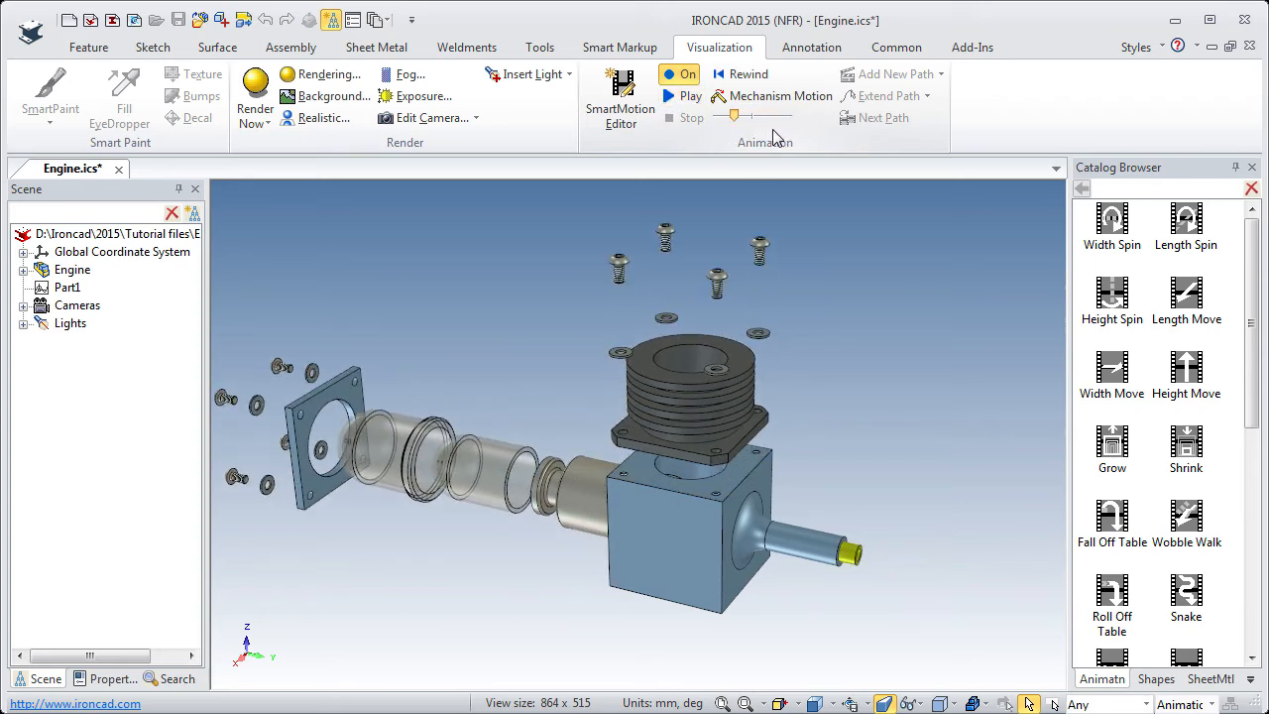
Restore the saved Exploded view camera and switch animation mode off.
{"action": "left_click", "coordinate": [864, 702]}
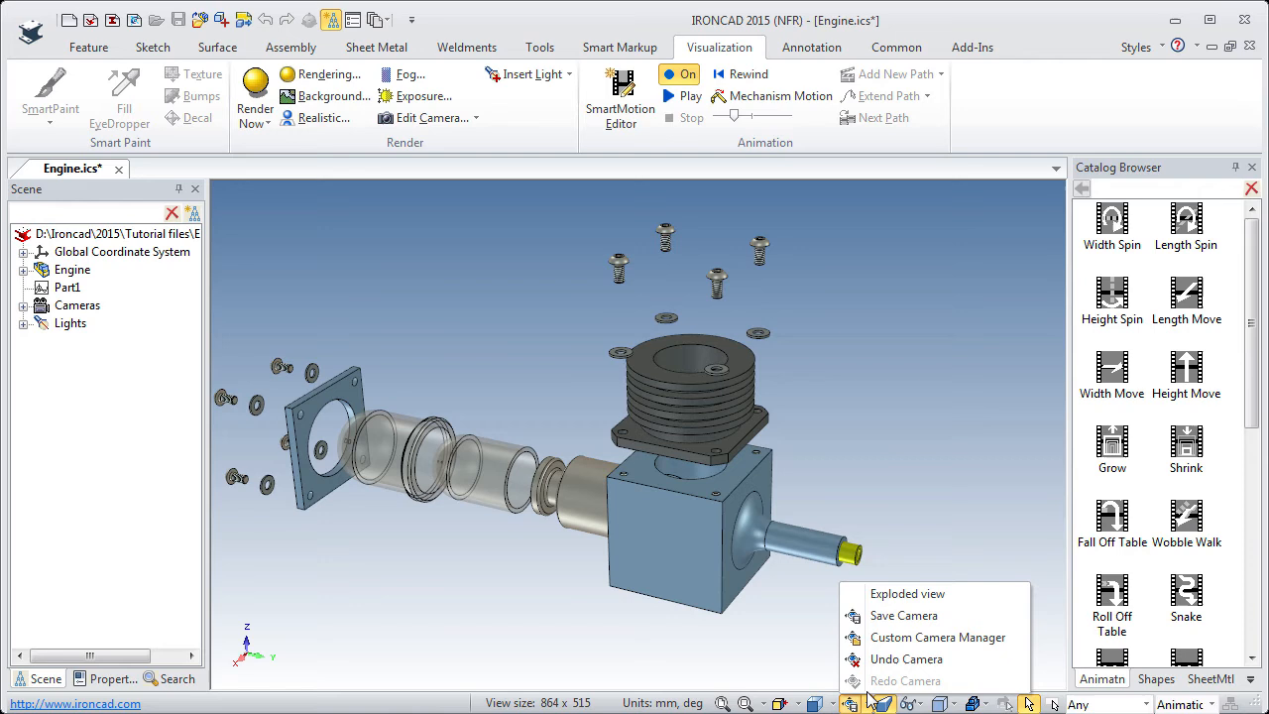
{"action": "left_click", "coordinate": [885, 594]}
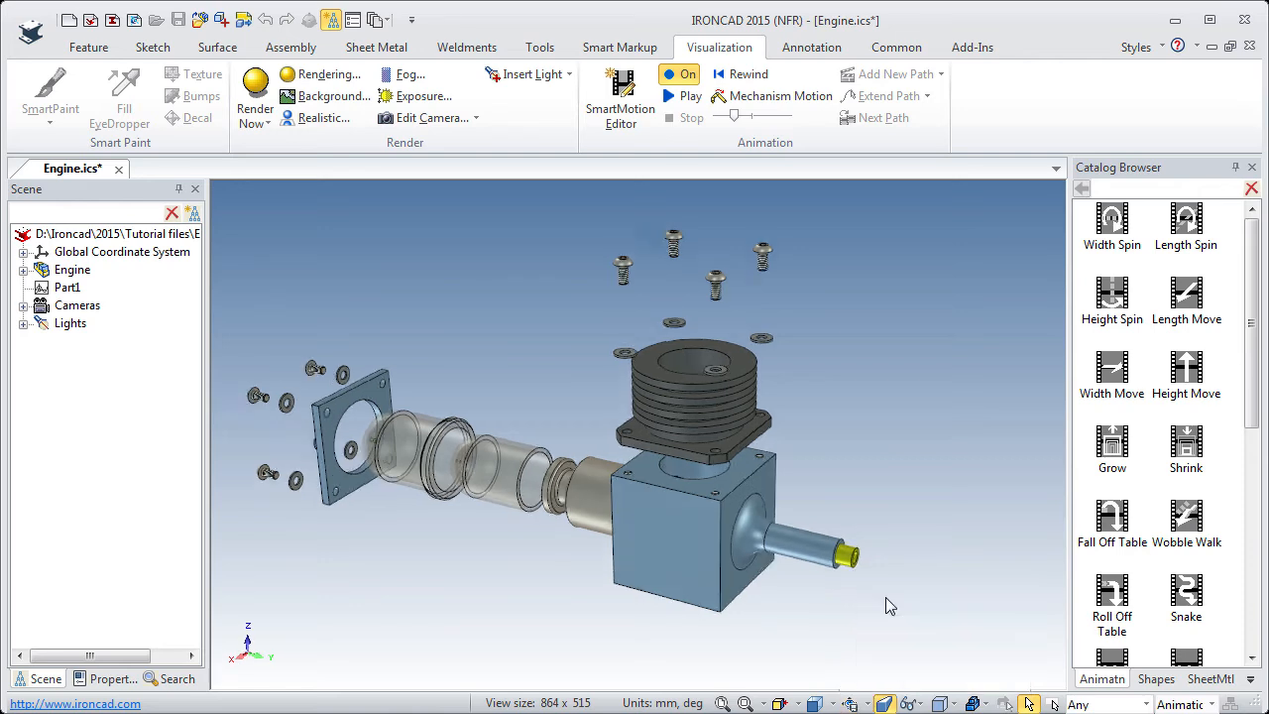
{"action": "left_click", "coordinate": [681, 74]}
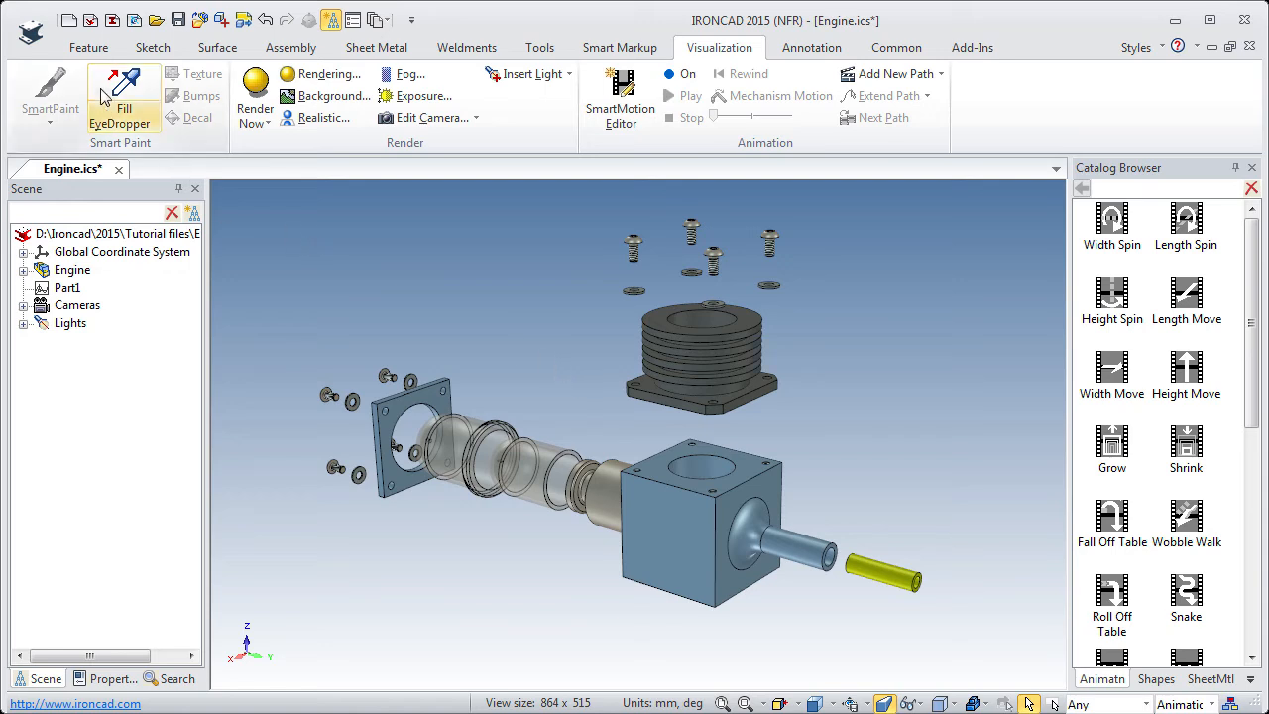
Start an animation export to an AVI file named Animation in the Ironcad folder.
{"action": "left_click", "coordinate": [32, 31]}
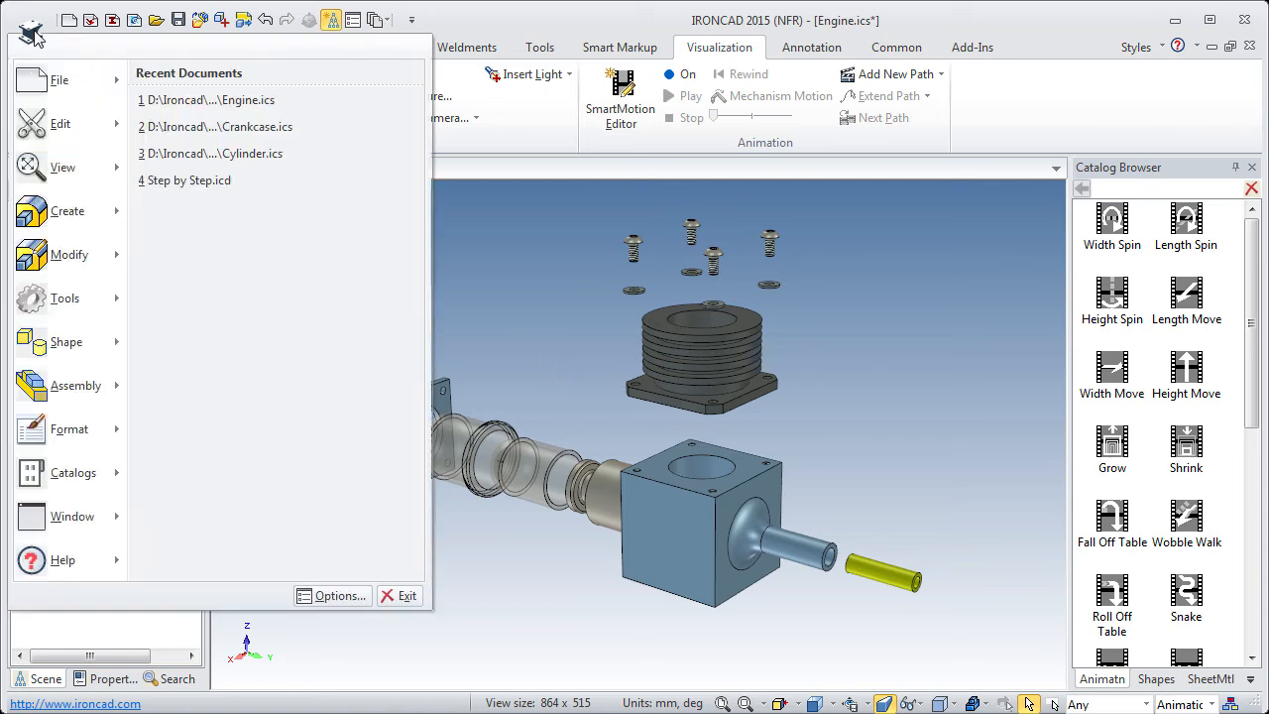
{"action": "mouse_move", "coordinate": [113, 81]}
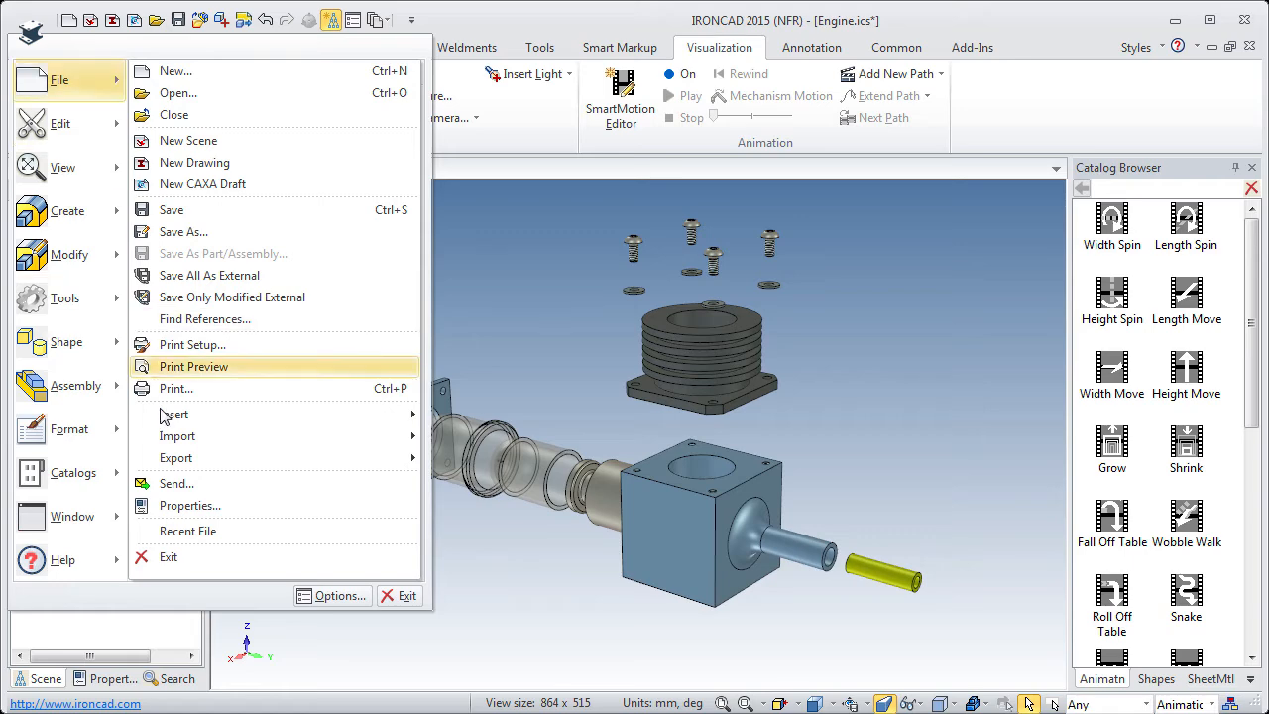
{"action": "mouse_move", "coordinate": [269, 459]}
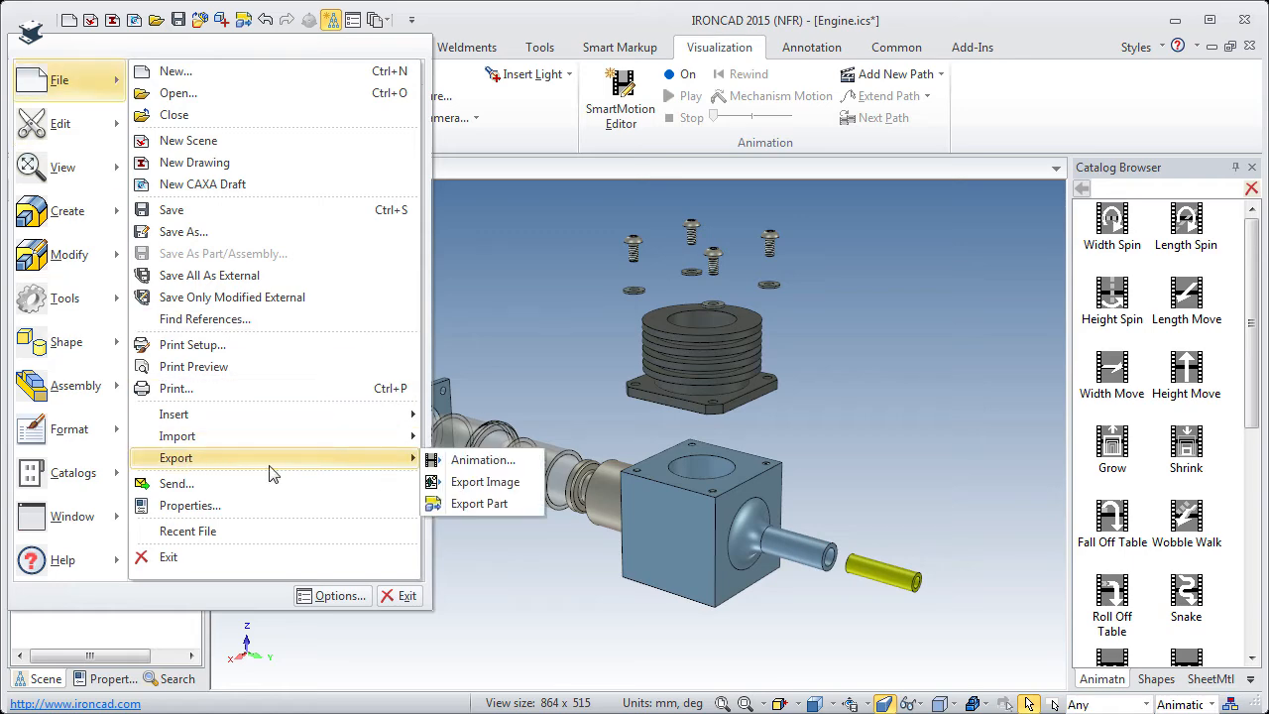
{"action": "left_click", "coordinate": [456, 462]}
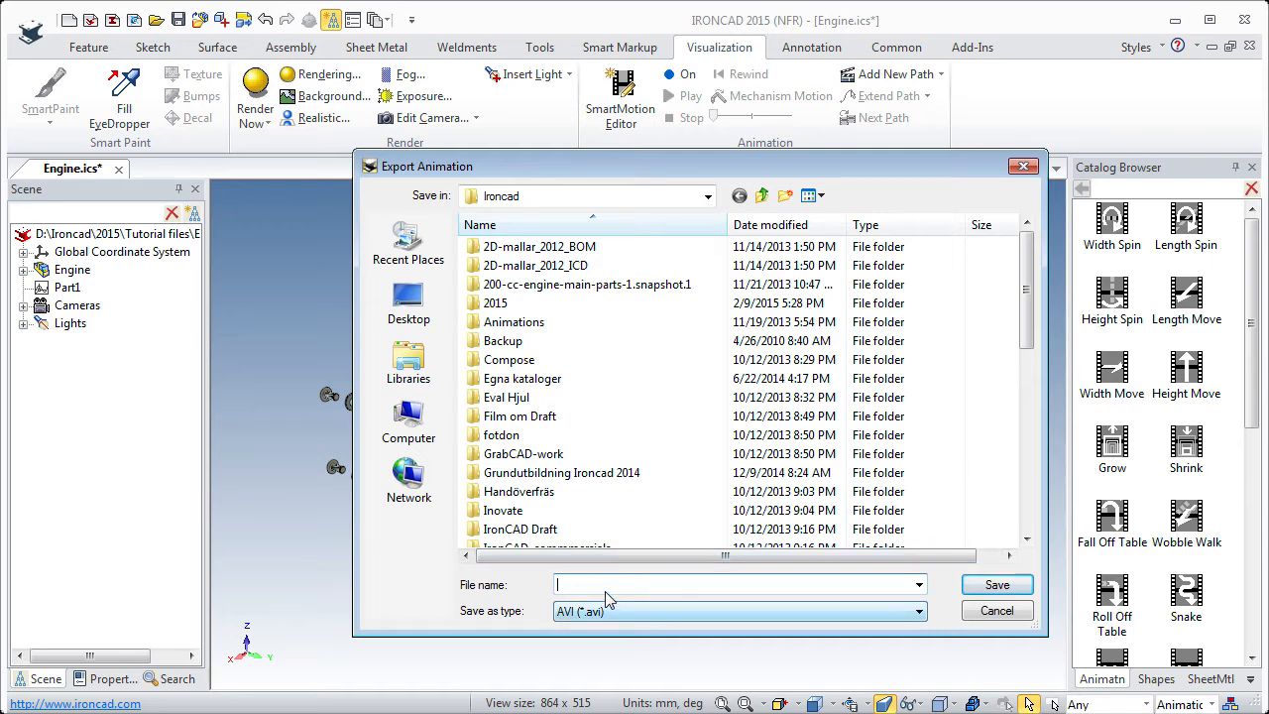
{"action": "type", "text": "Anima"}
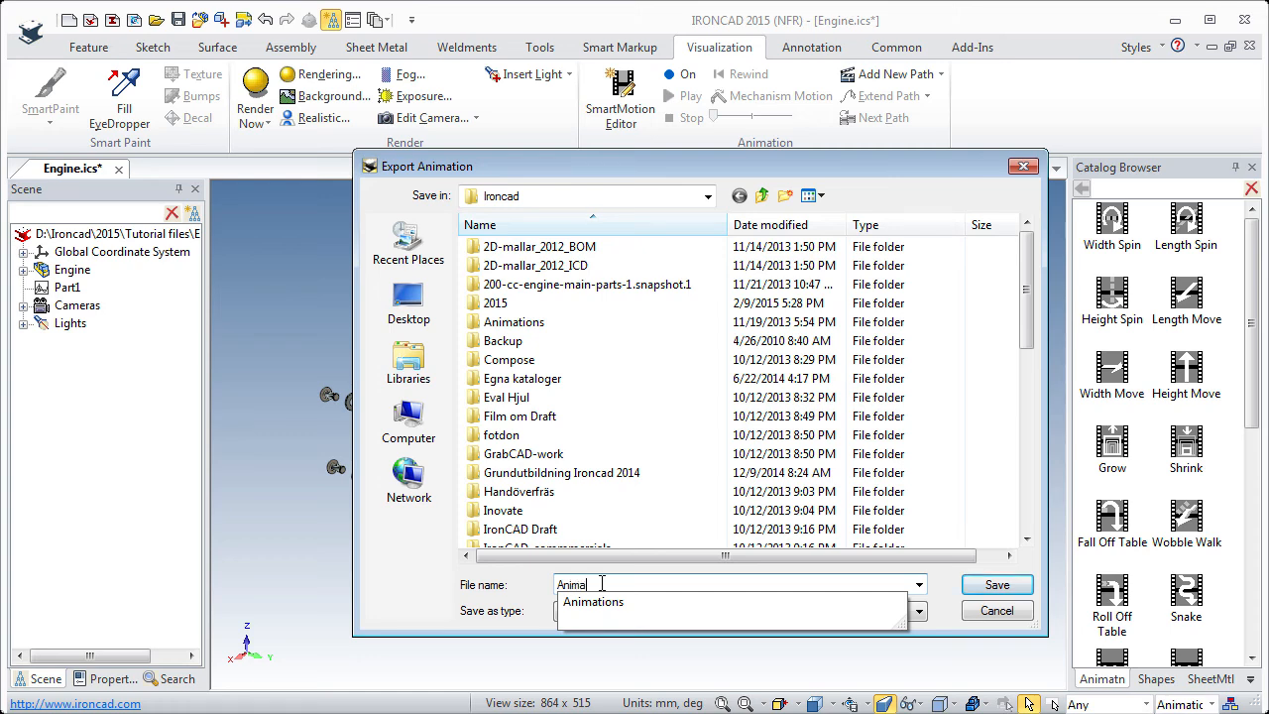
{"action": "type", "text": "tion"}
{"action": "left_click", "coordinate": [986, 585]}
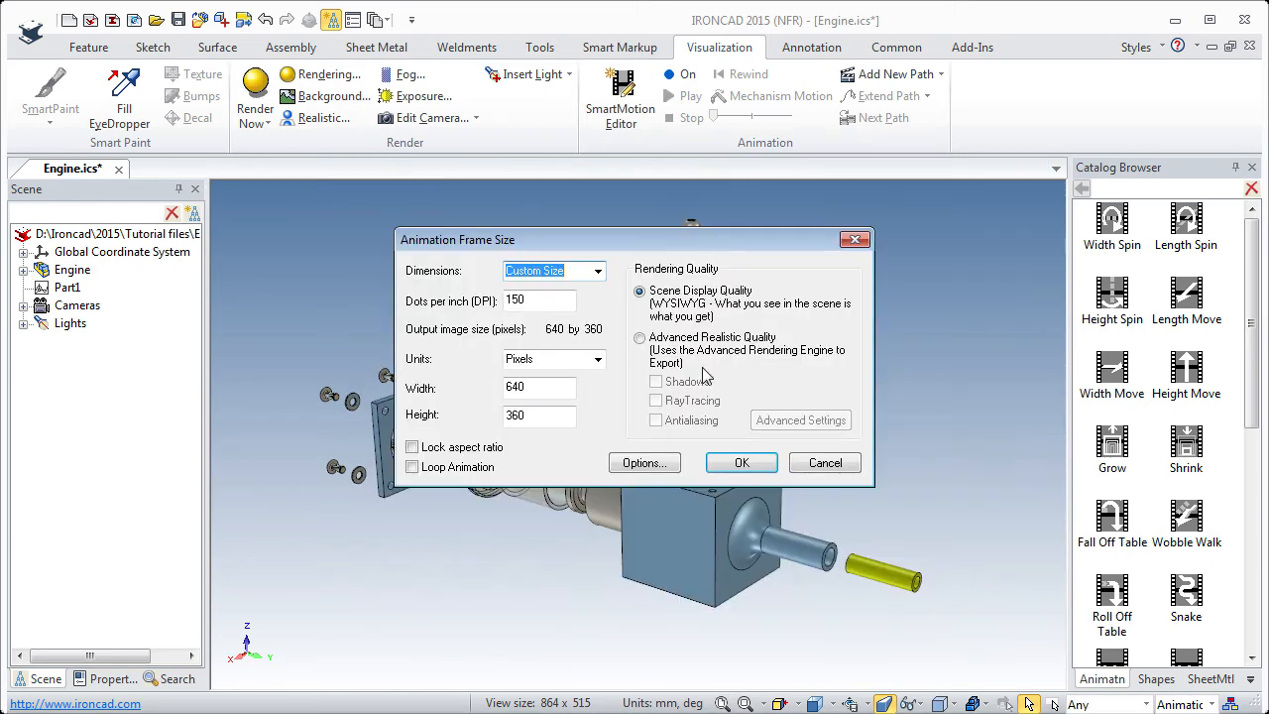
Set the exported animation's resolution to 72 dots per inch.
{"action": "left_click_drag", "start_coordinate": [573, 245], "coordinate": [581, 279]}
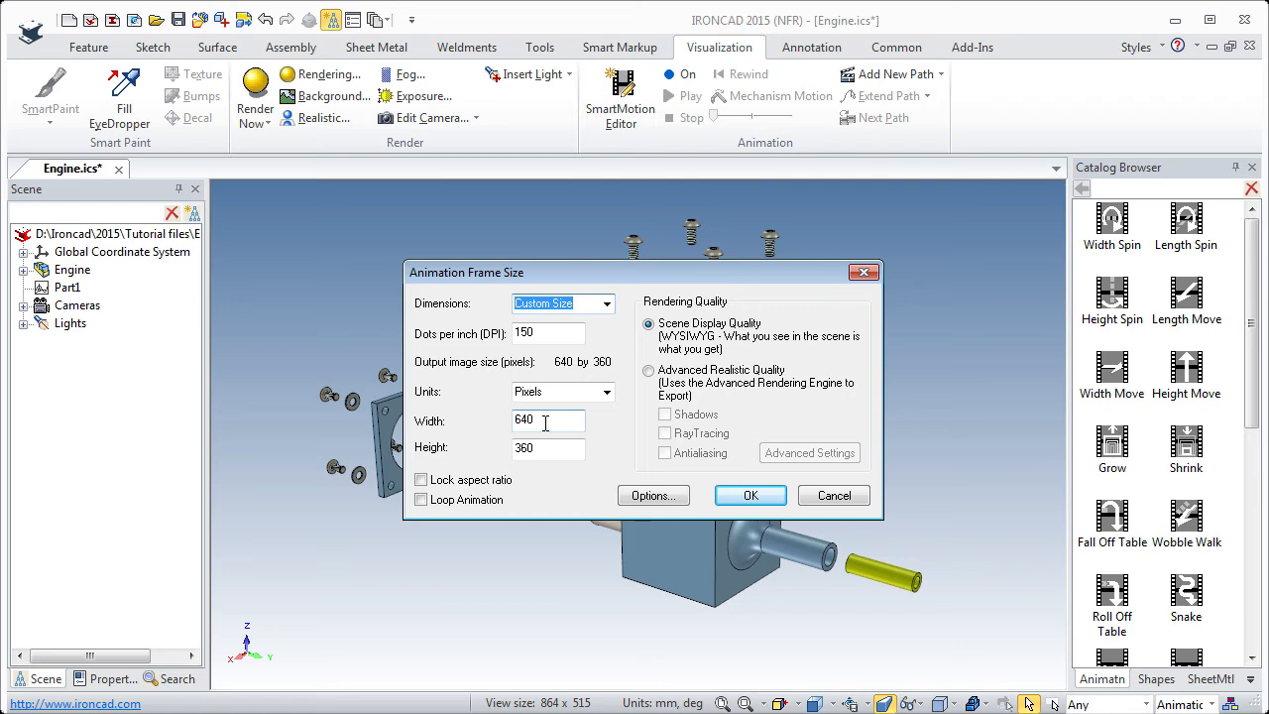
{"action": "key", "text": "Tab"}
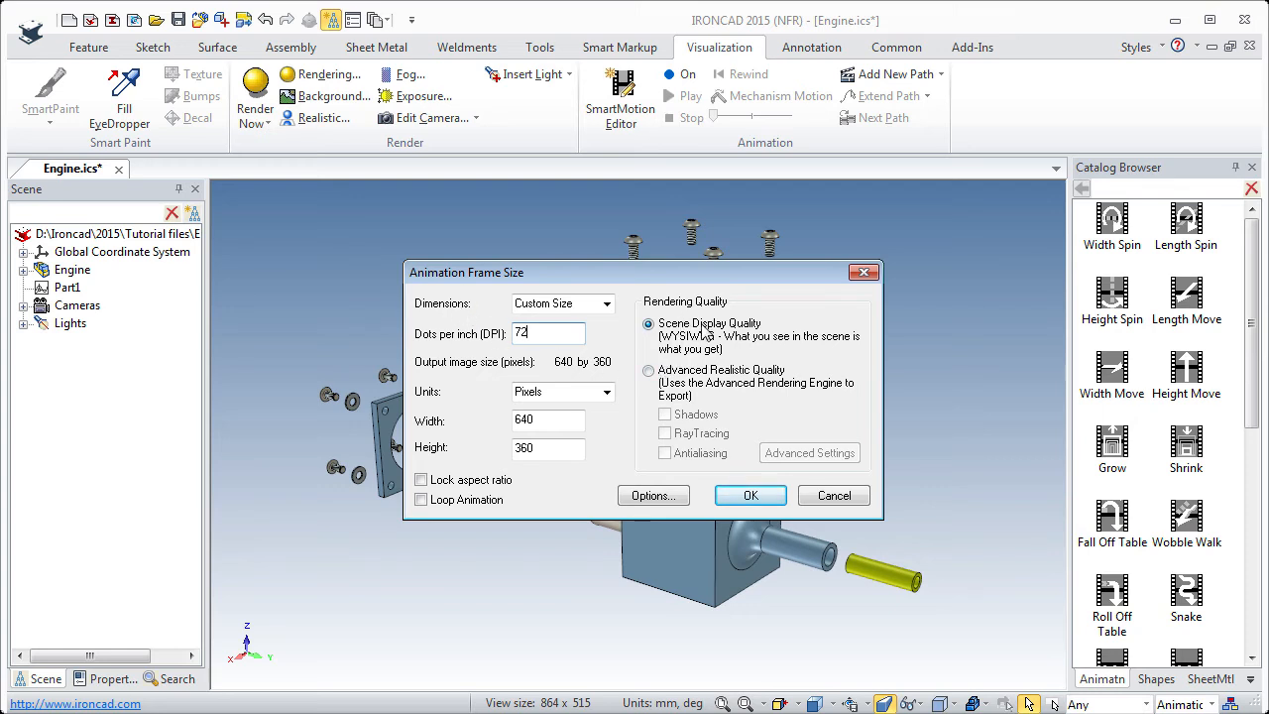
{"action": "left_click_drag", "start_coordinate": [699, 274], "coordinate": [436, 235]}
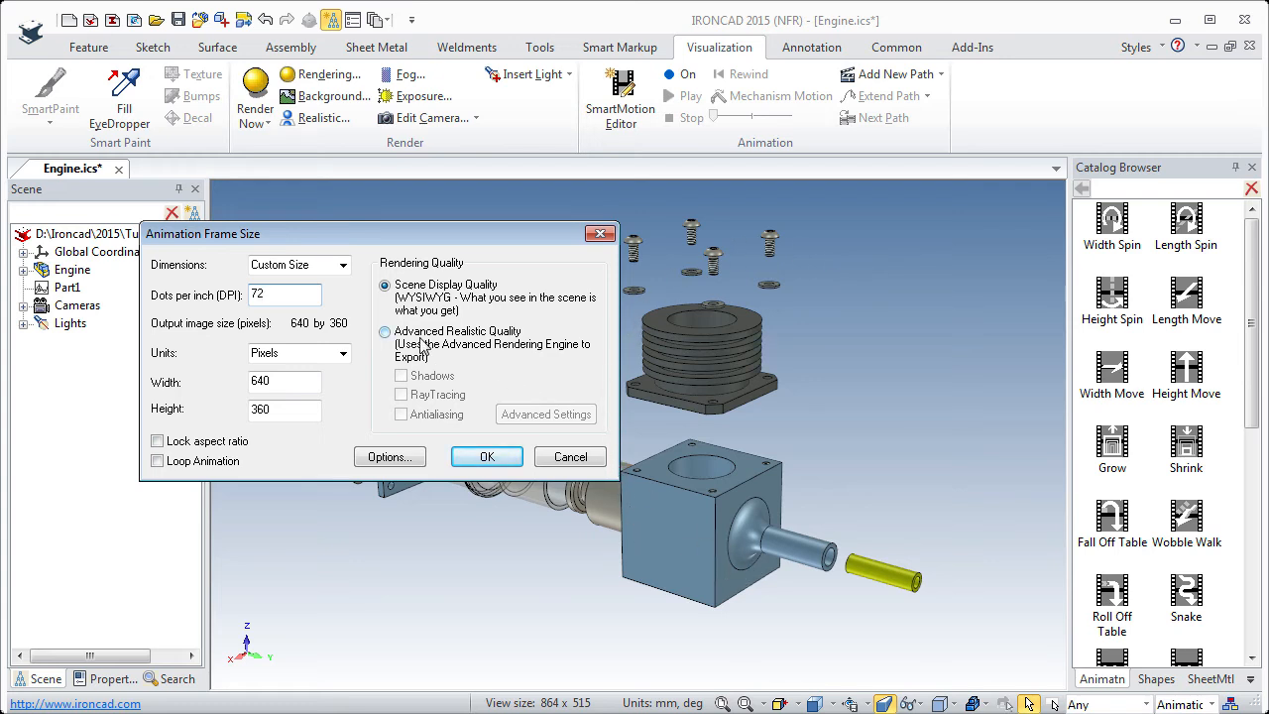
Examine the Image, Super-sampling and Global Illumination settings under Advanced Realistic Quality, cancel them, and return to Scene Display Quality.
{"action": "left_click", "coordinate": [385, 332]}
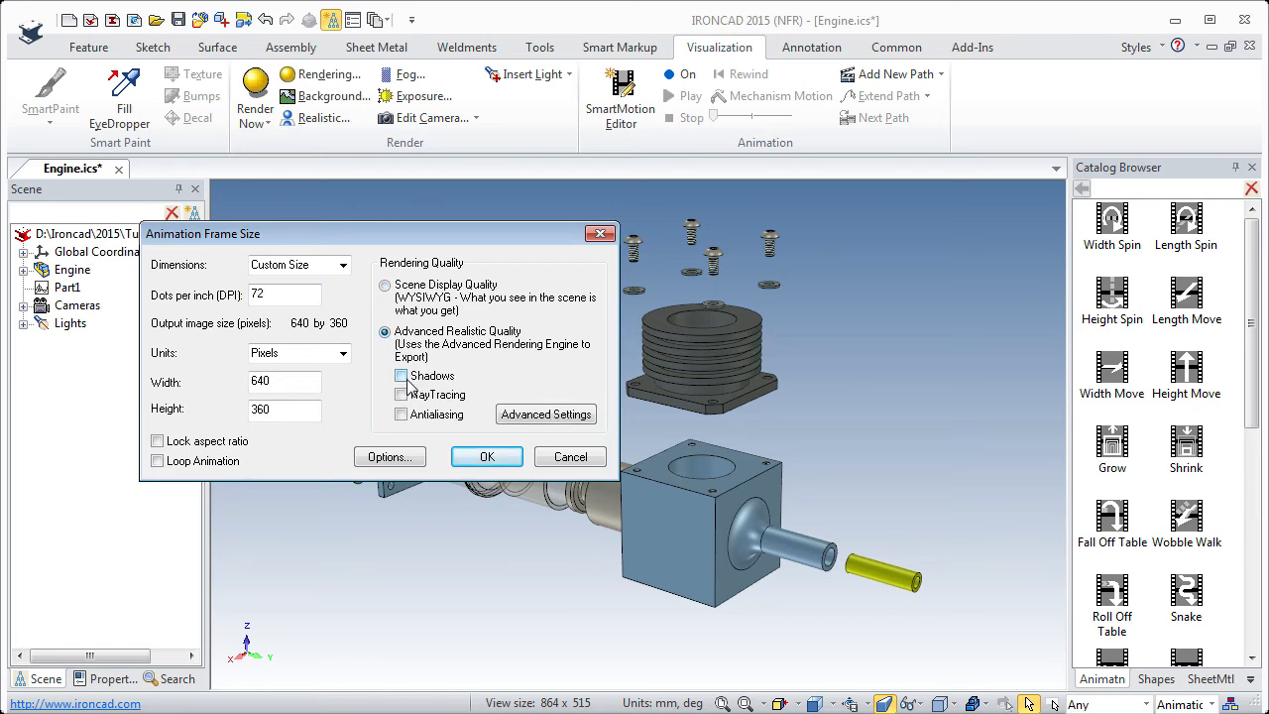
{"action": "left_click", "coordinate": [532, 421]}
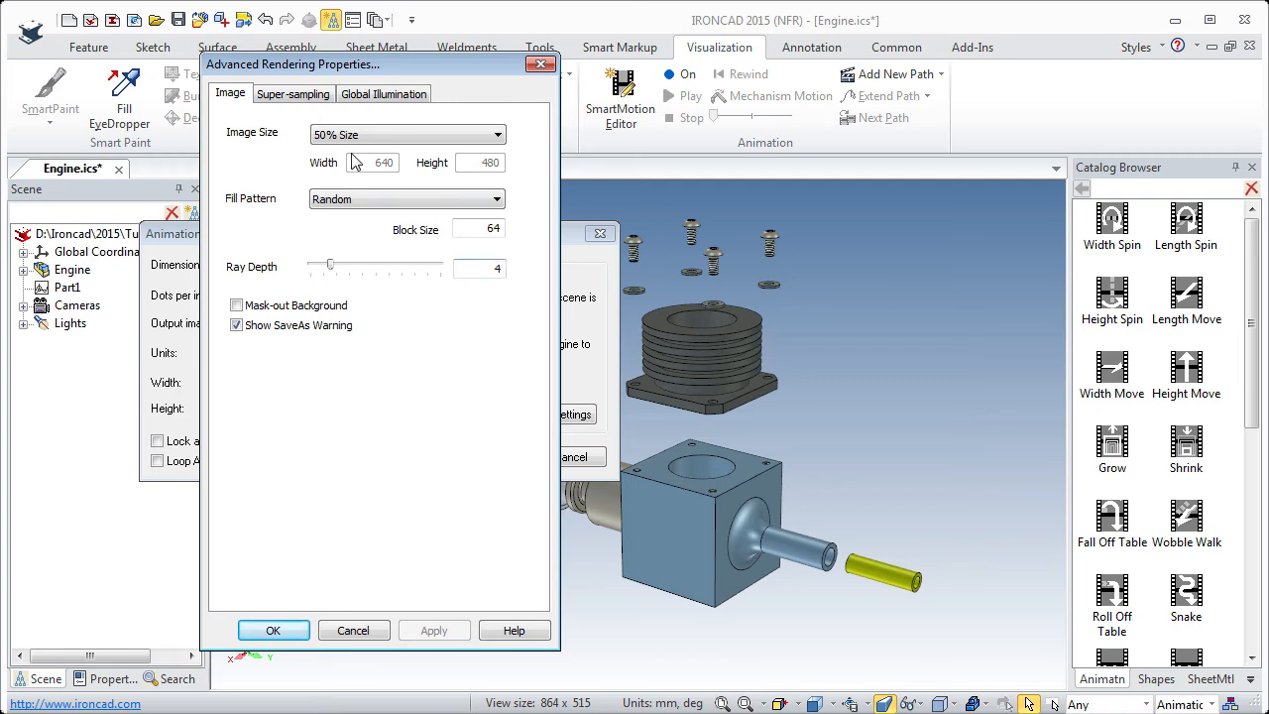
{"action": "left_click", "coordinate": [293, 101]}
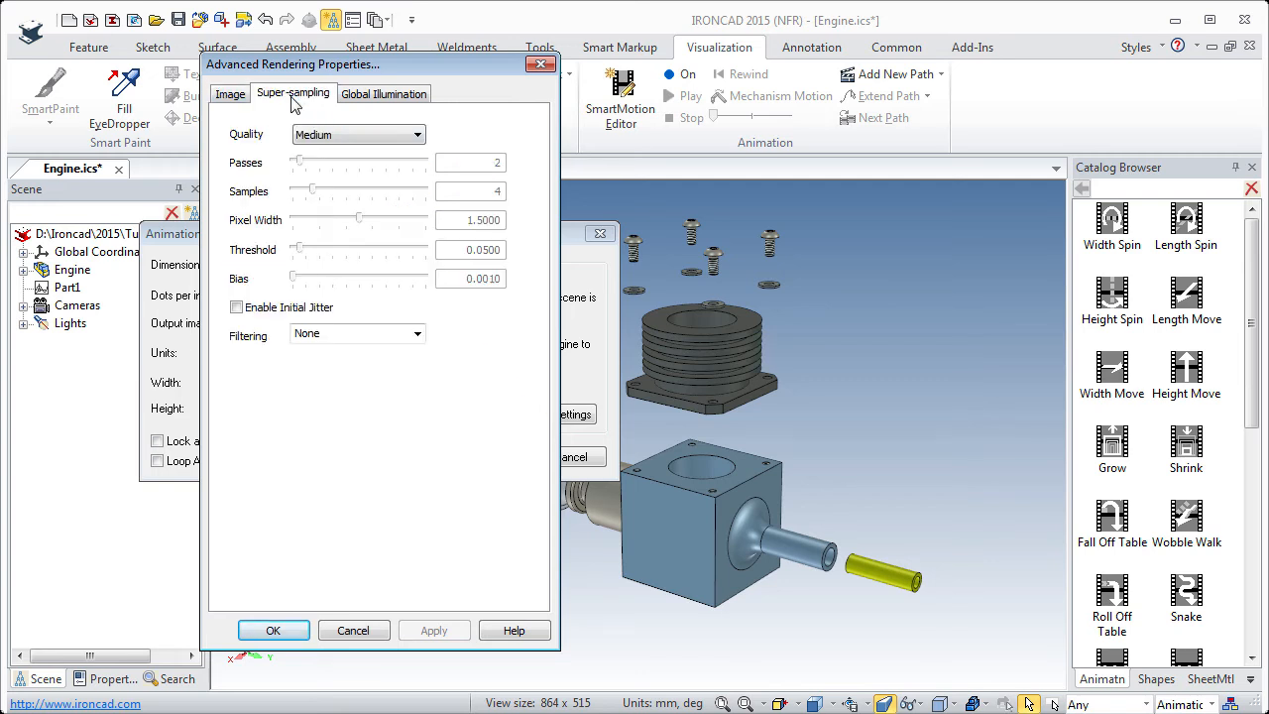
{"action": "left_click", "coordinate": [362, 99]}
{"action": "left_click", "coordinate": [242, 99]}
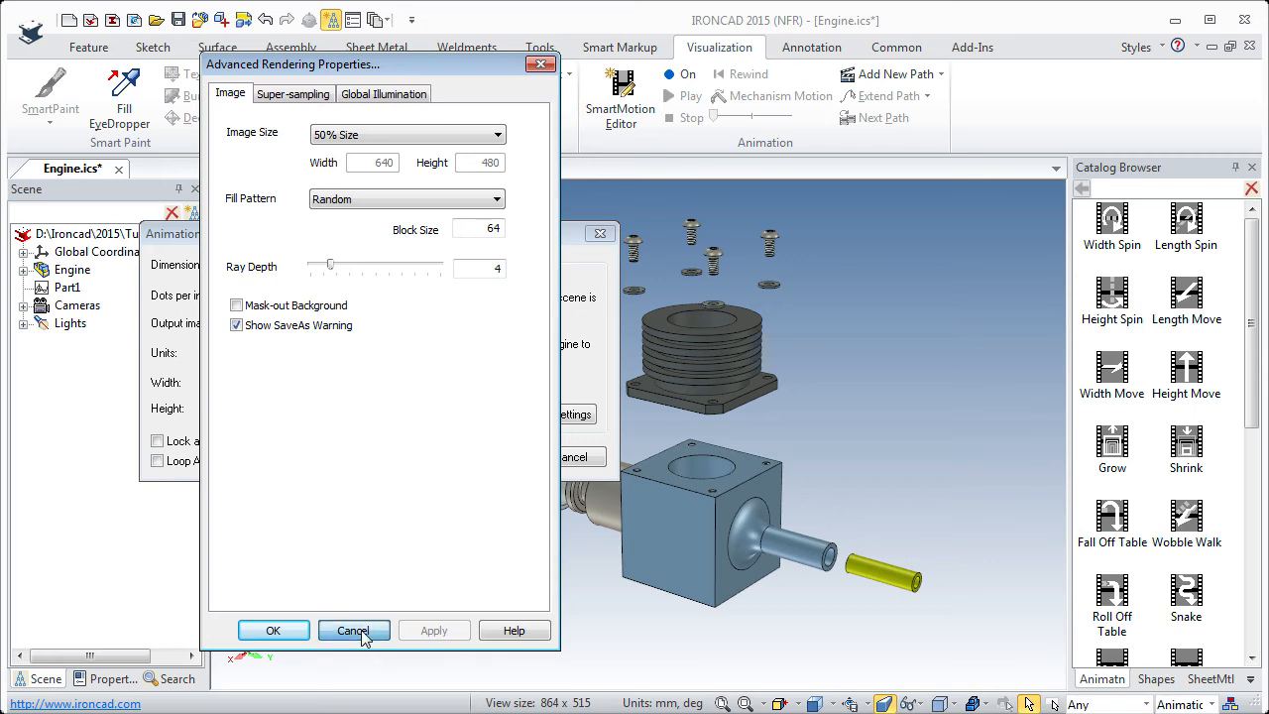
{"action": "left_click", "coordinate": [360, 632]}
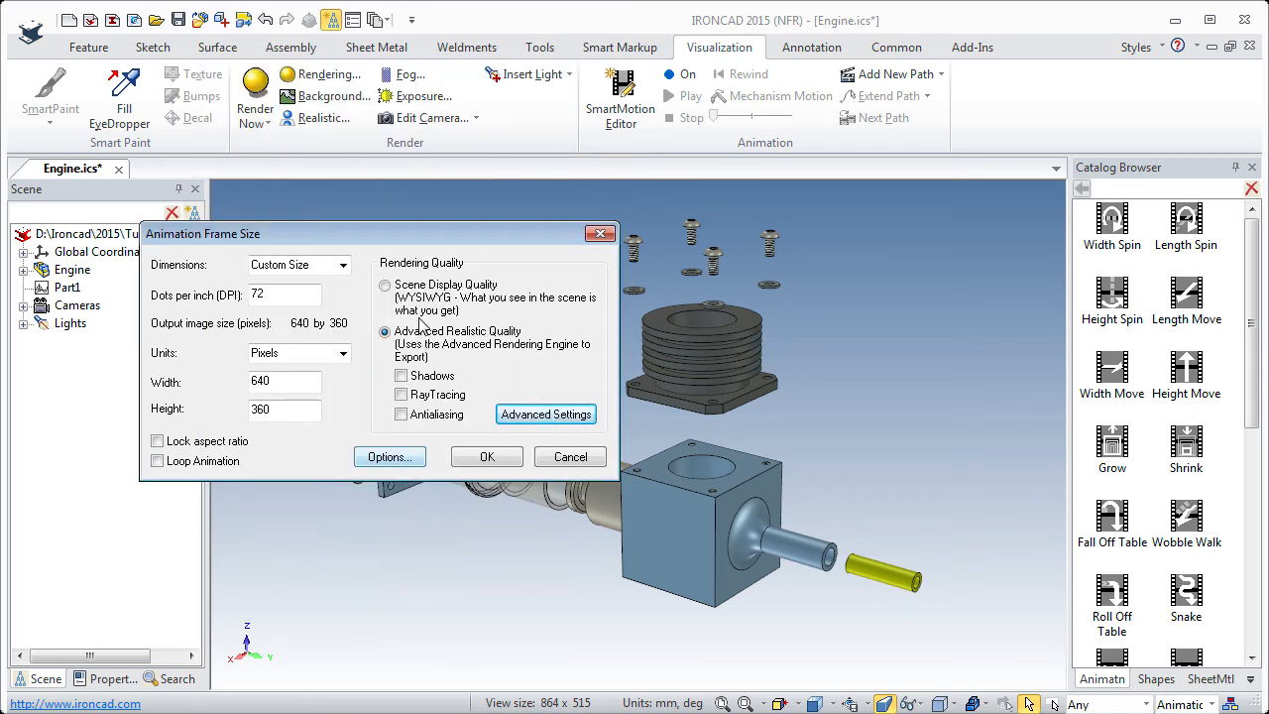
{"action": "left_click", "coordinate": [384, 285]}
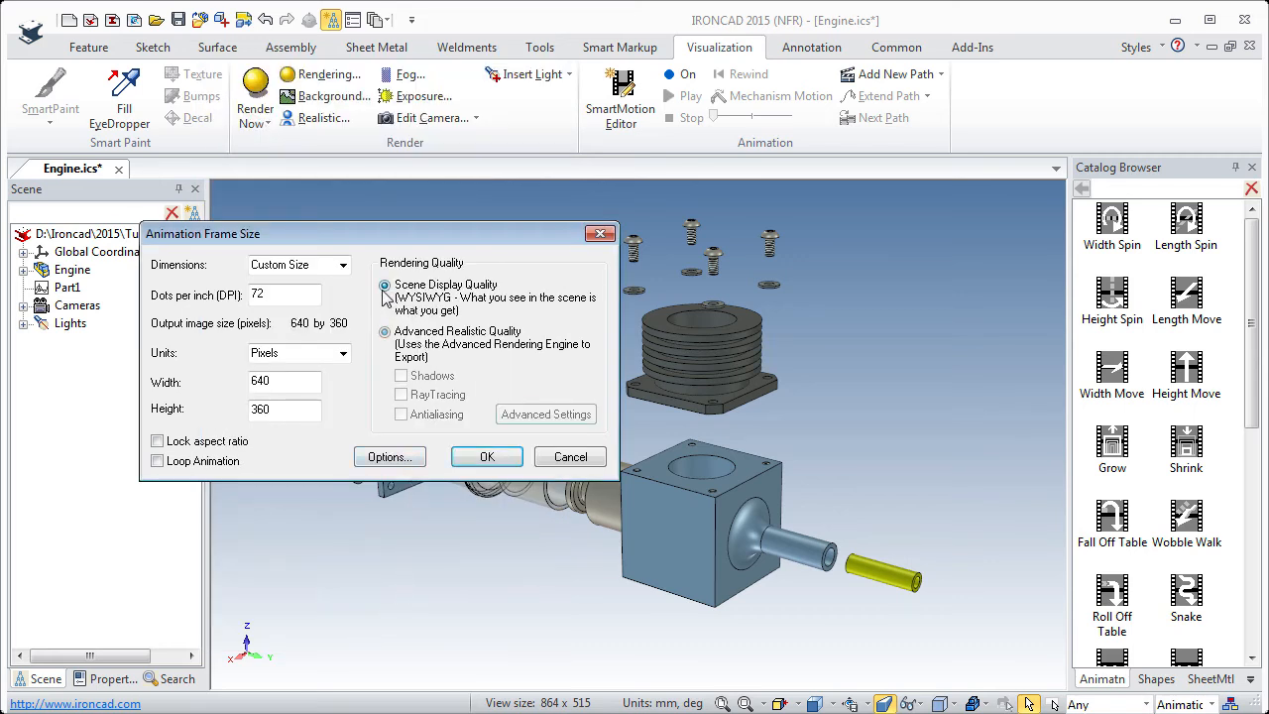
Check the video compressor options, keep Full Frames (Uncompressed), and run the animation export.
{"action": "left_click", "coordinate": [389, 458]}
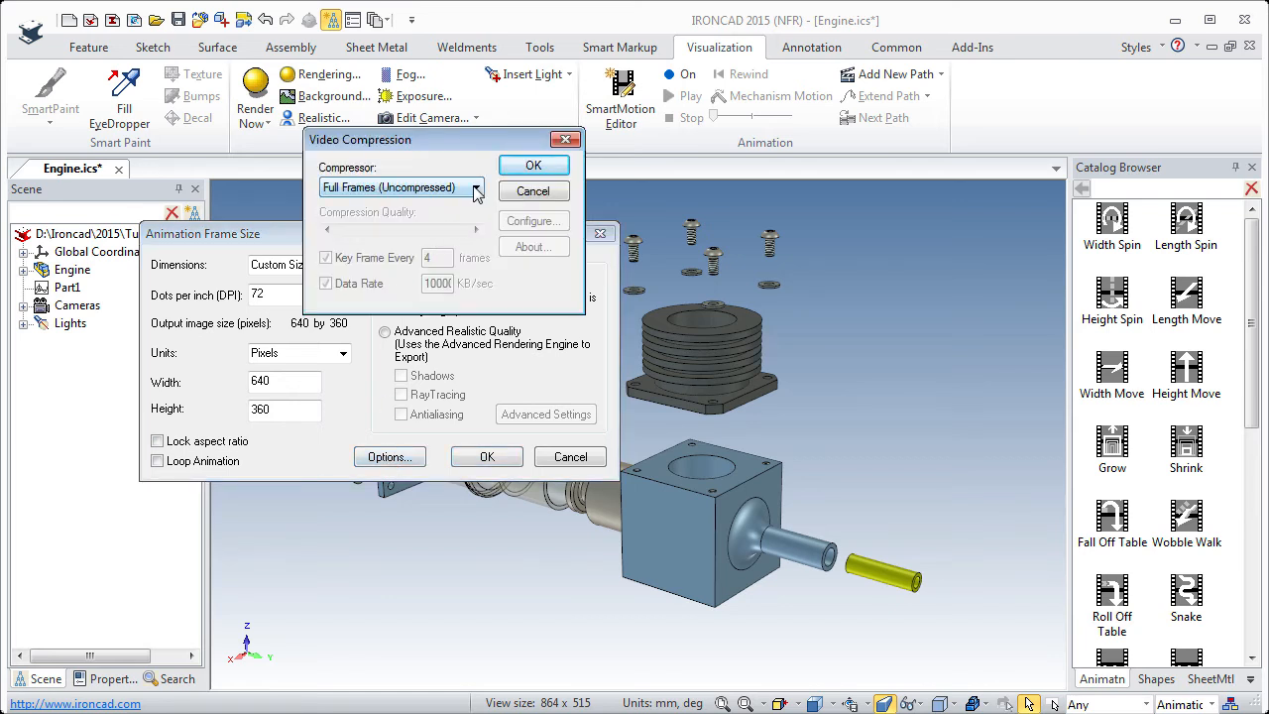
{"action": "left_click", "coordinate": [475, 190]}
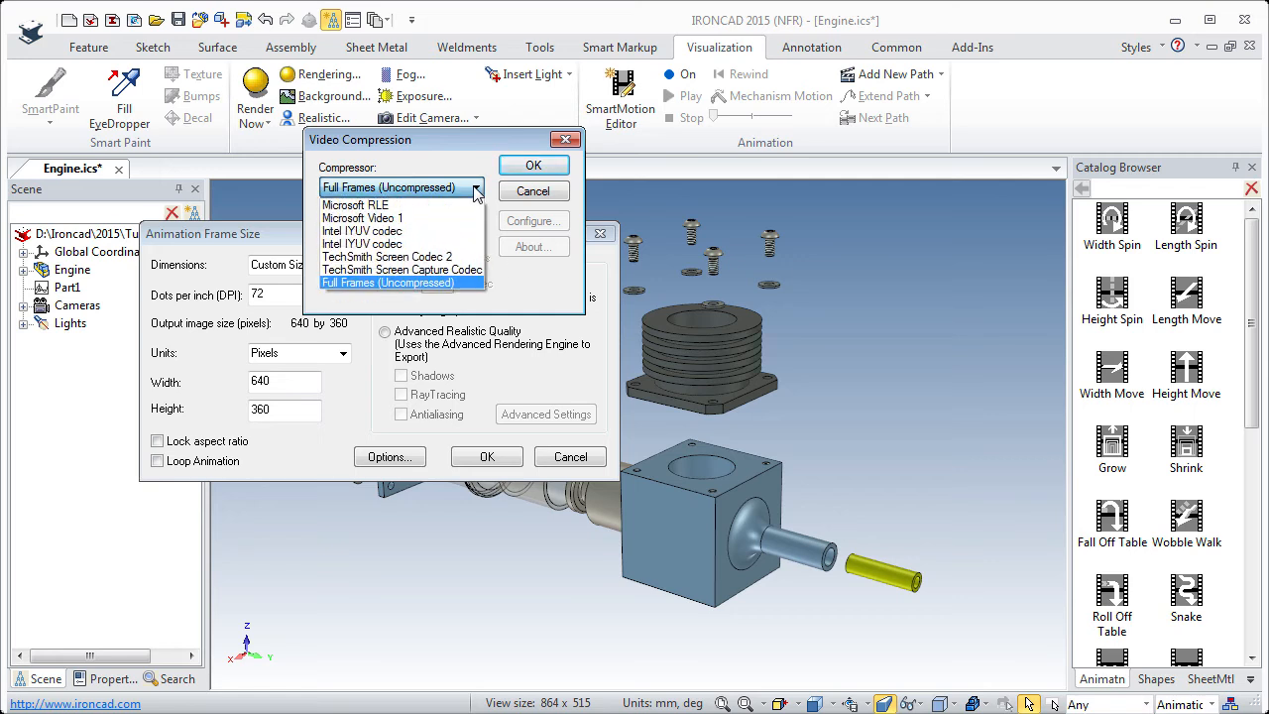
{"action": "left_click", "coordinate": [379, 285]}
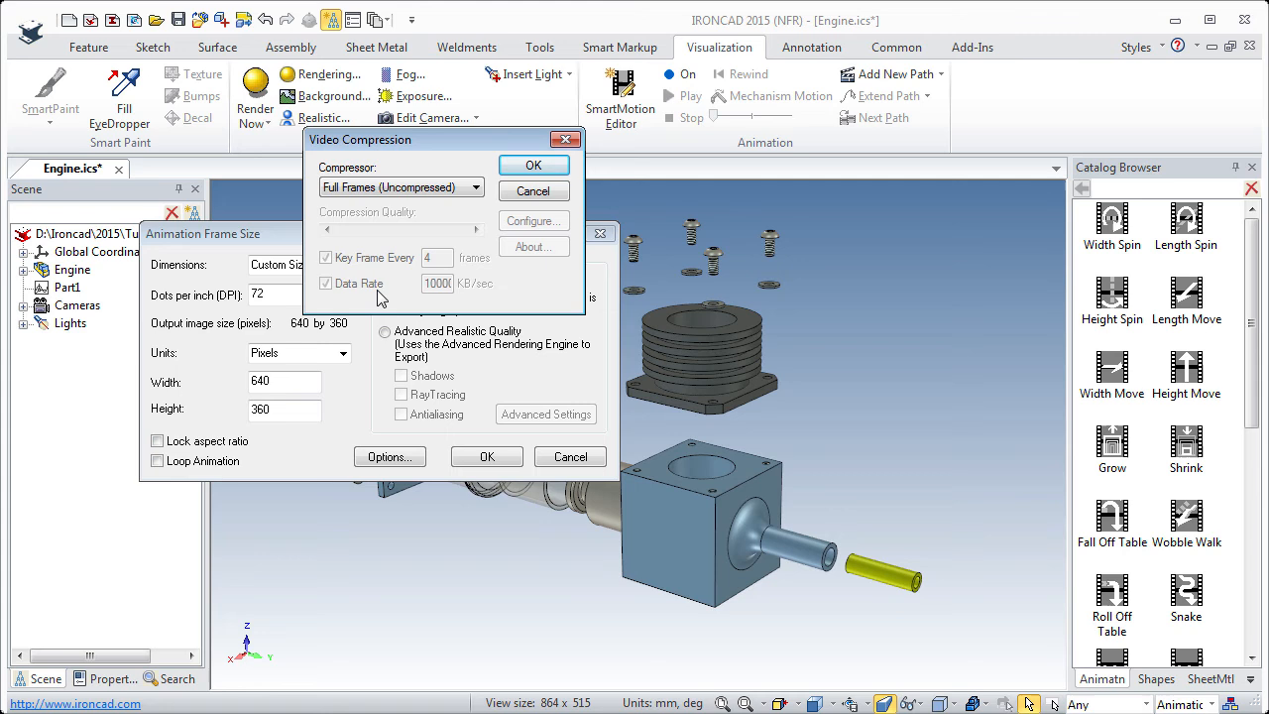
{"action": "left_click", "coordinate": [532, 189]}
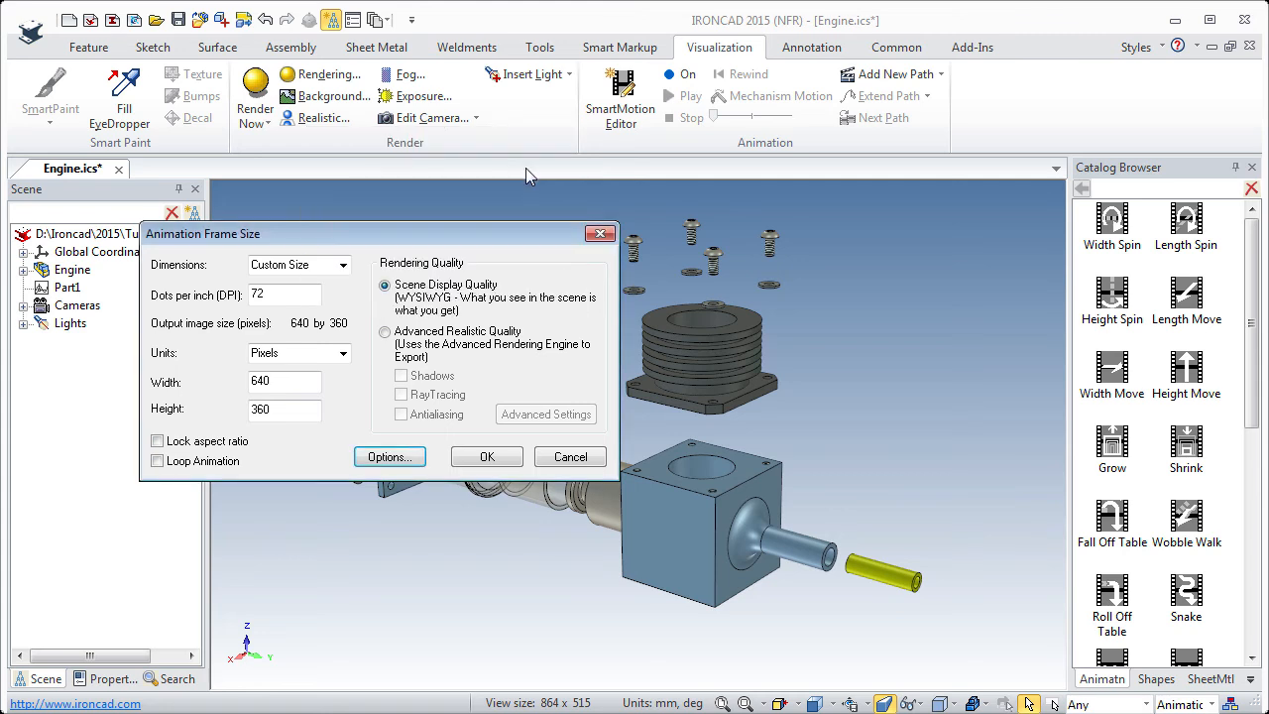
{"action": "left_click", "coordinate": [486, 462]}
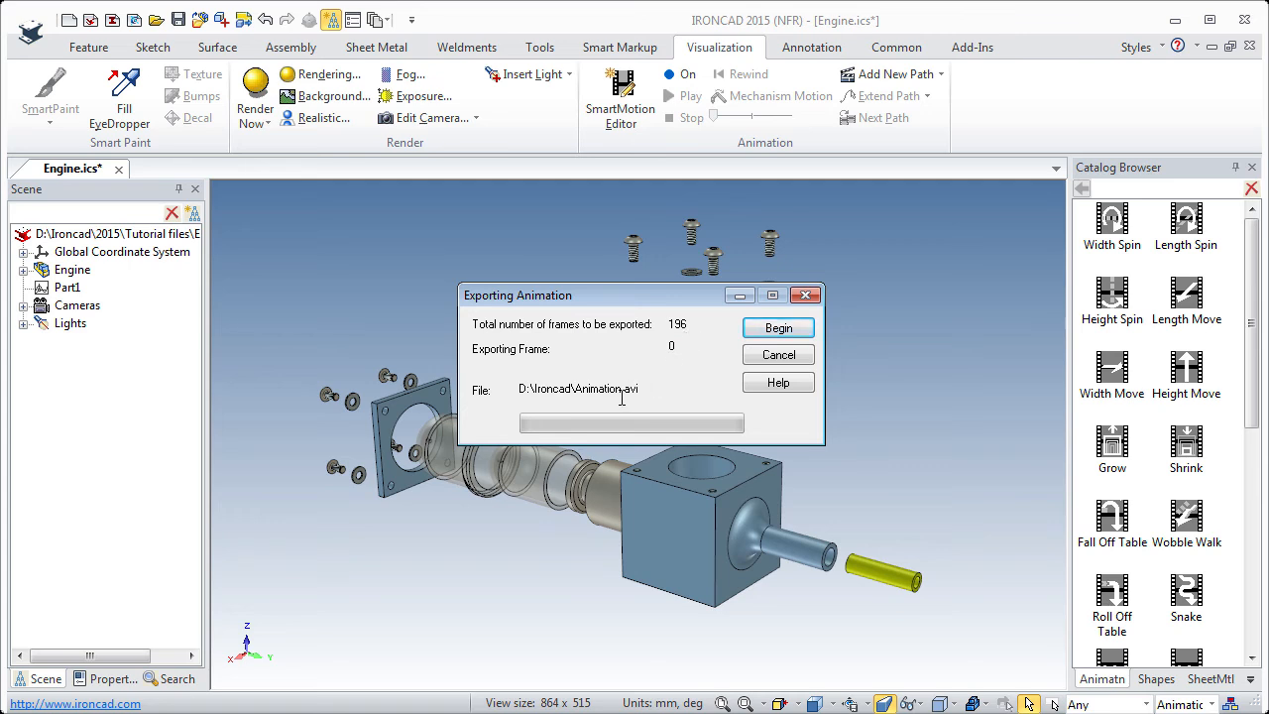
{"action": "left_click", "coordinate": [778, 330]}
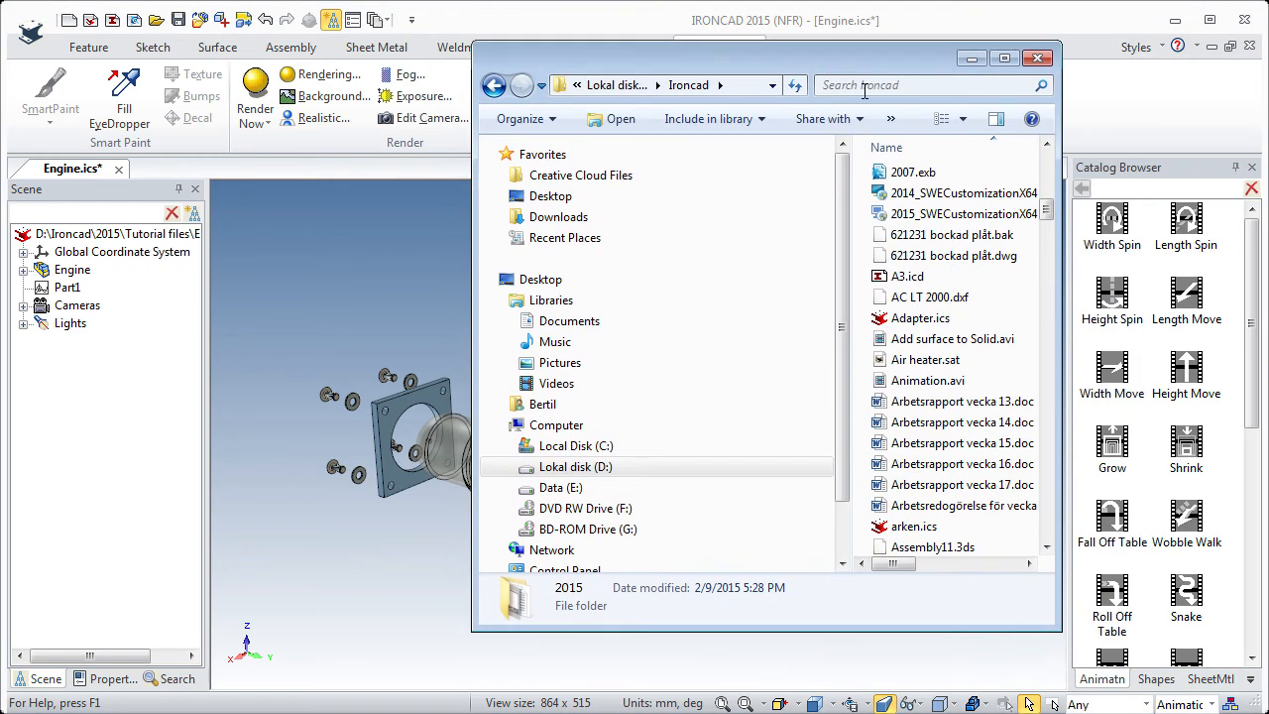
Play the exported Animation.avi from the Ironcad folder in File Explorer and close the player.
{"action": "left_click", "coordinate": [904, 382]}
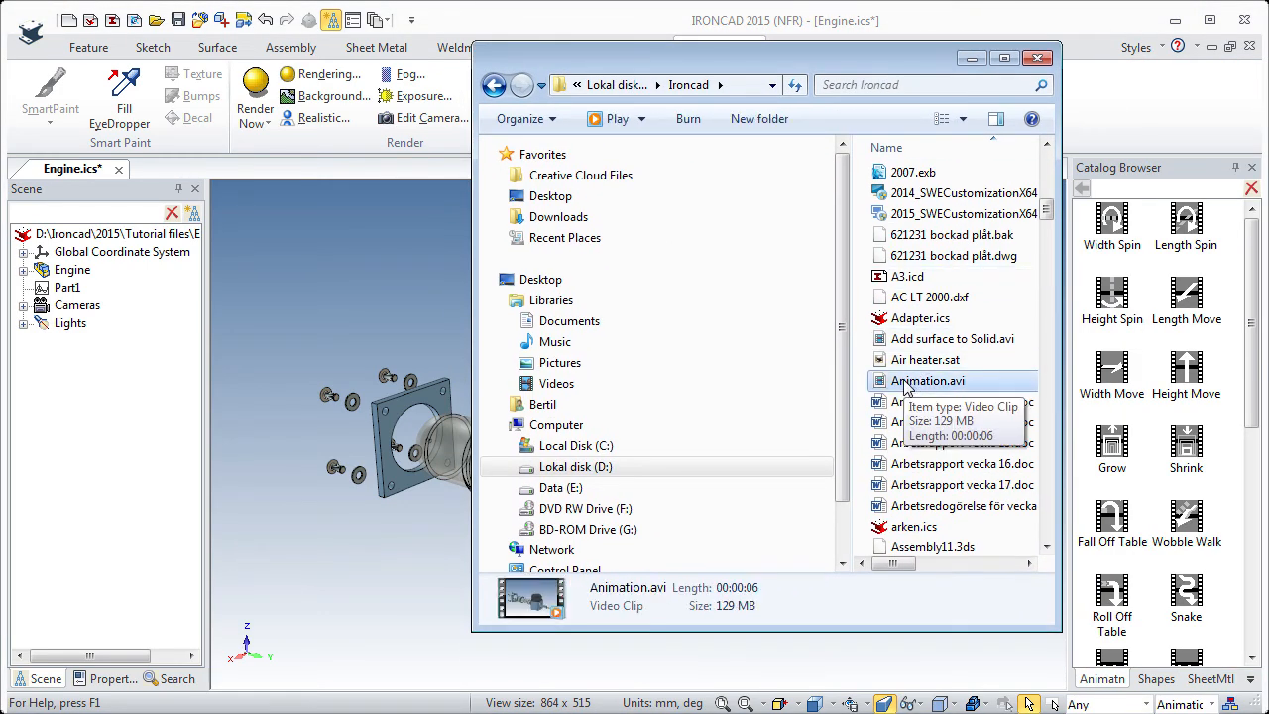
{"action": "double_click", "coordinate": [904, 383]}
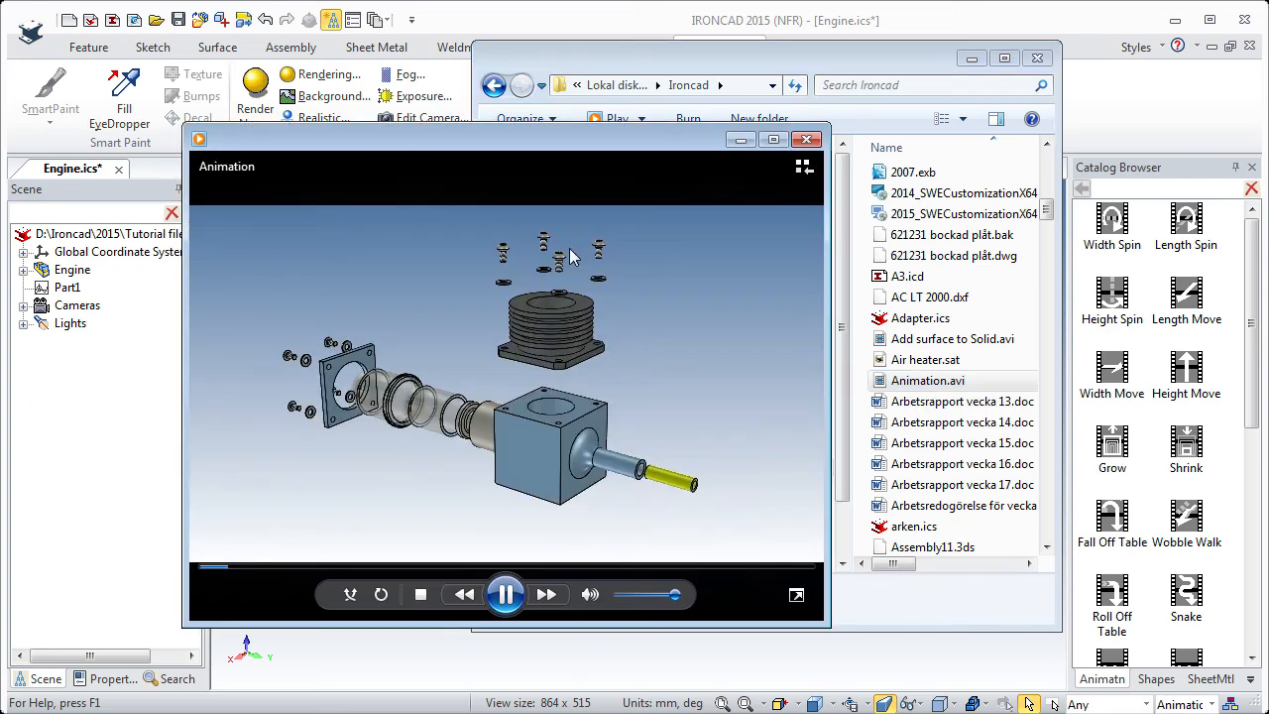
{"action": "left_click_drag", "start_coordinate": [550, 144], "coordinate": [623, 105]}
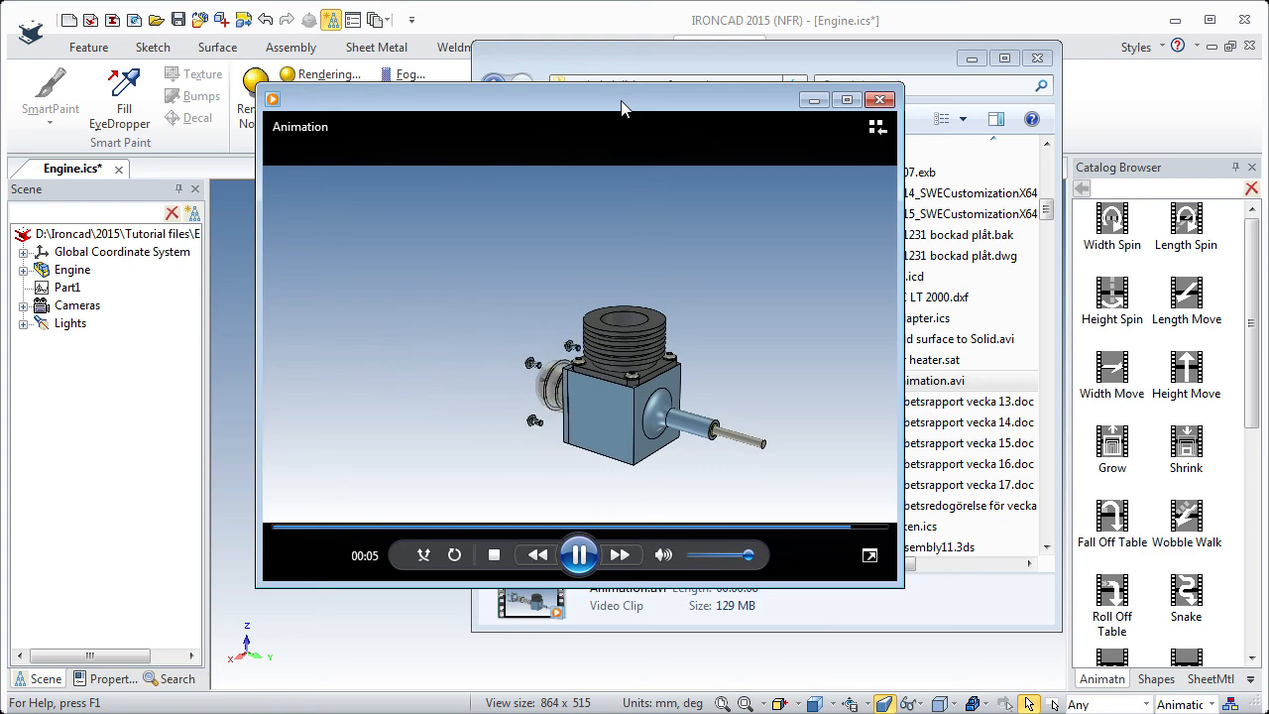
{"action": "left_click", "coordinate": [879, 99]}
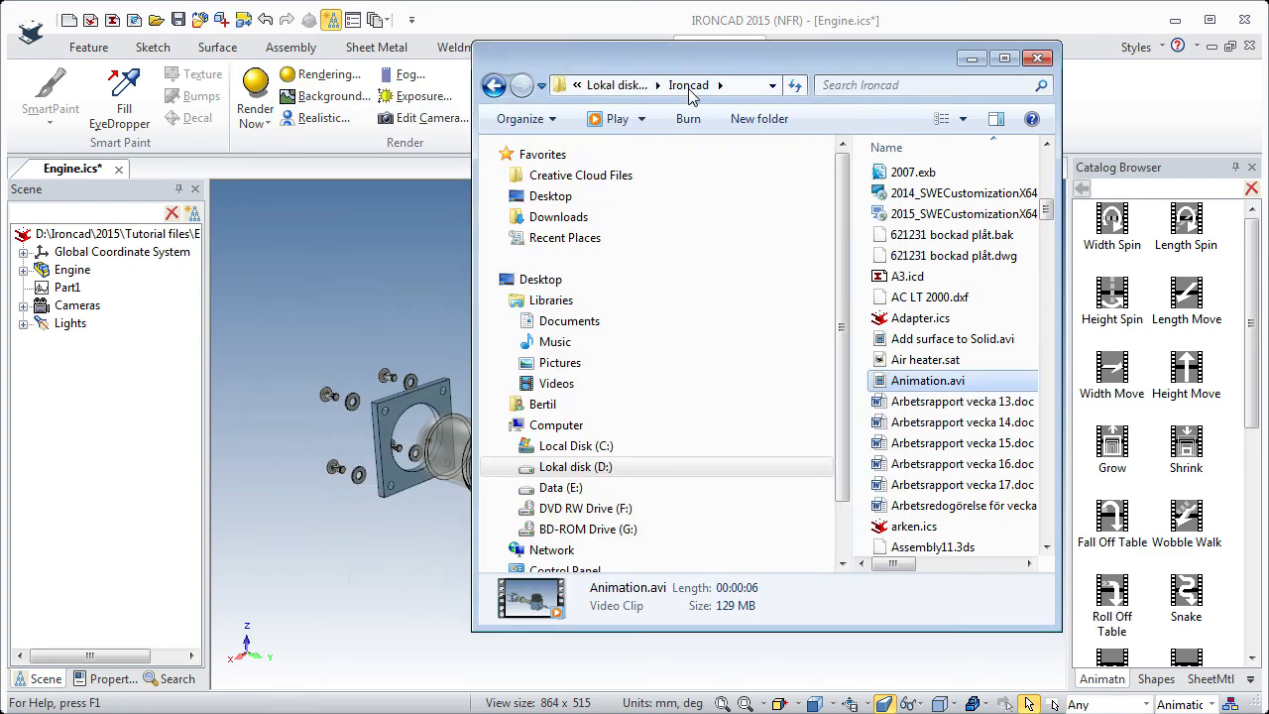
Return to the Engine scene in IronCAD and save the file.
{"action": "left_click_drag", "start_coordinate": [709, 76], "coordinate": [1267, 97]}
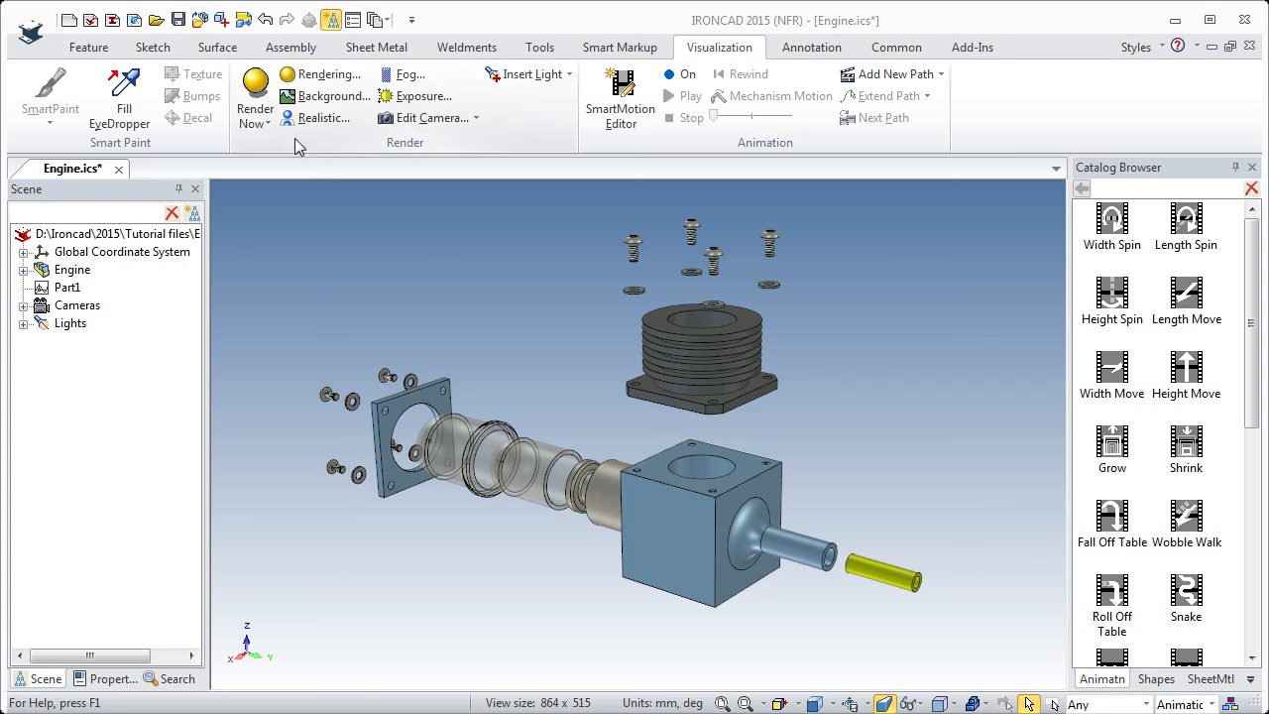
{"action": "left_click", "coordinate": [179, 20]}
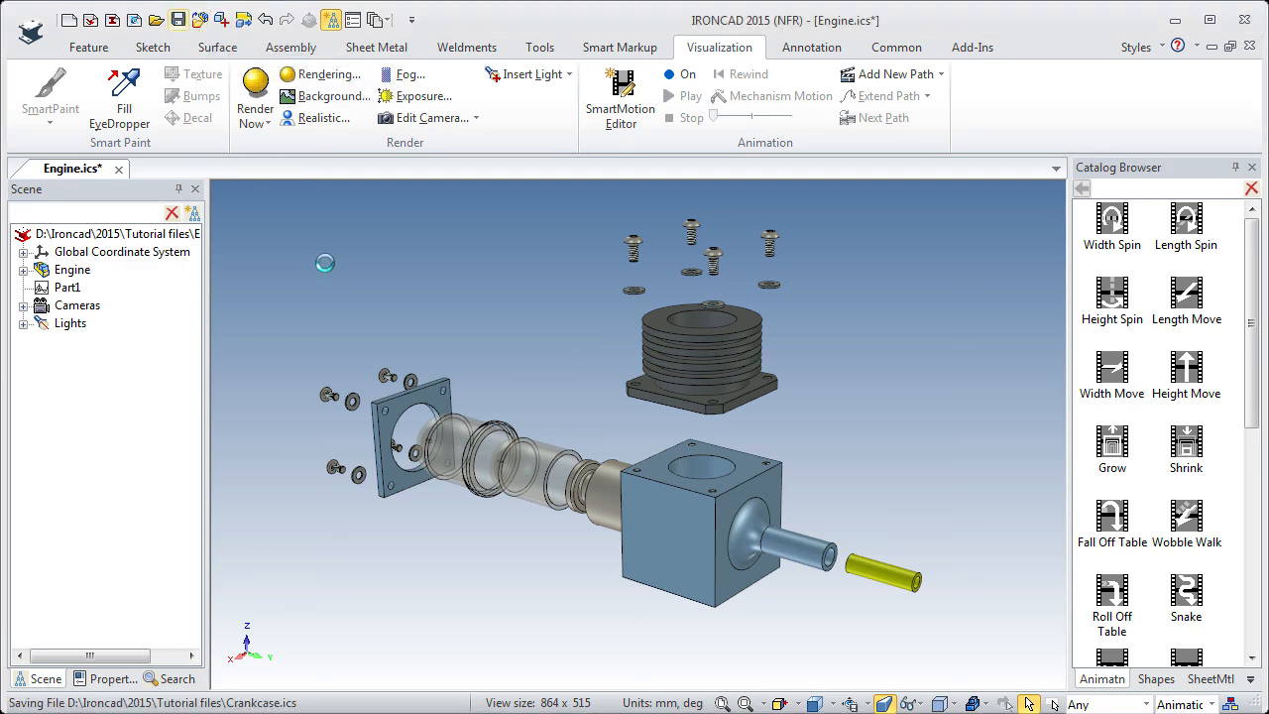